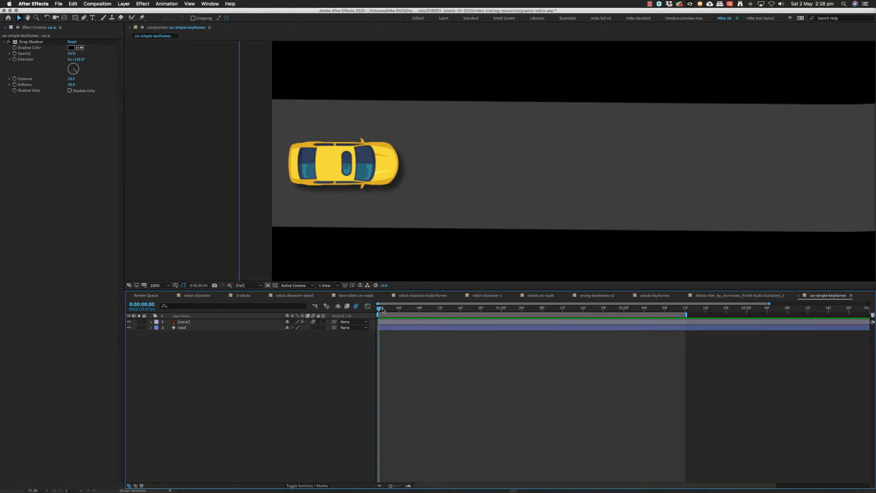
# - Animate the car.ai layer's Position with a keyframe at 0:00:00:00 and another at 0:00:02:11, moving the car along the road to about 868.5, 884.0
pyautogui.moveTo(383, 309); pyautogui.dragTo(378, 309)
pyautogui.click(183, 323)
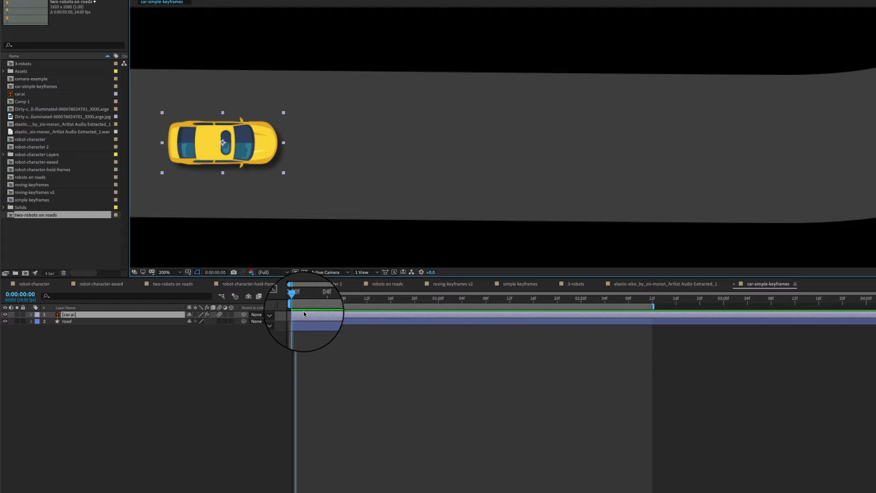
pyautogui.press('p')
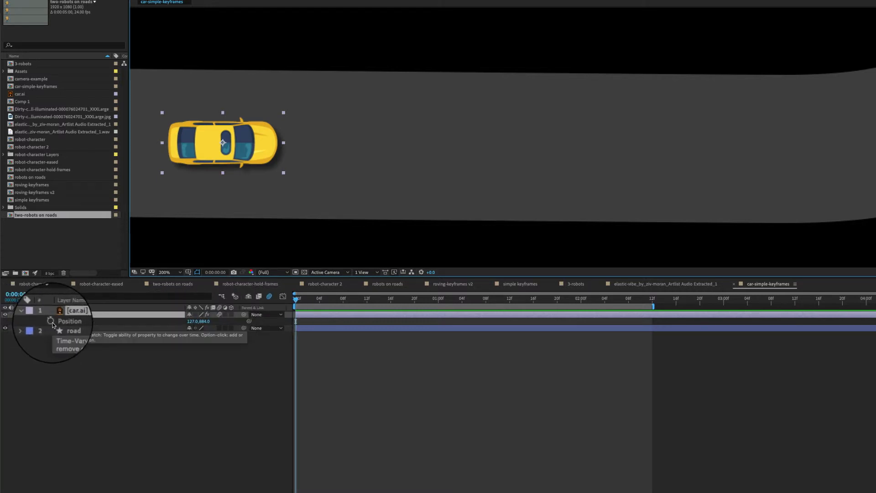
pyautogui.hotkey('alt', 'p')
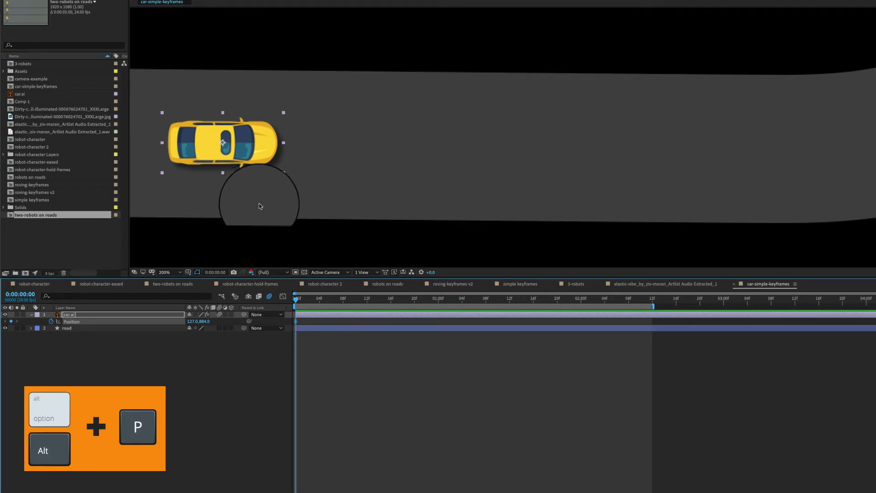
pyautogui.moveTo(297, 301); pyautogui.dragTo(647, 301)
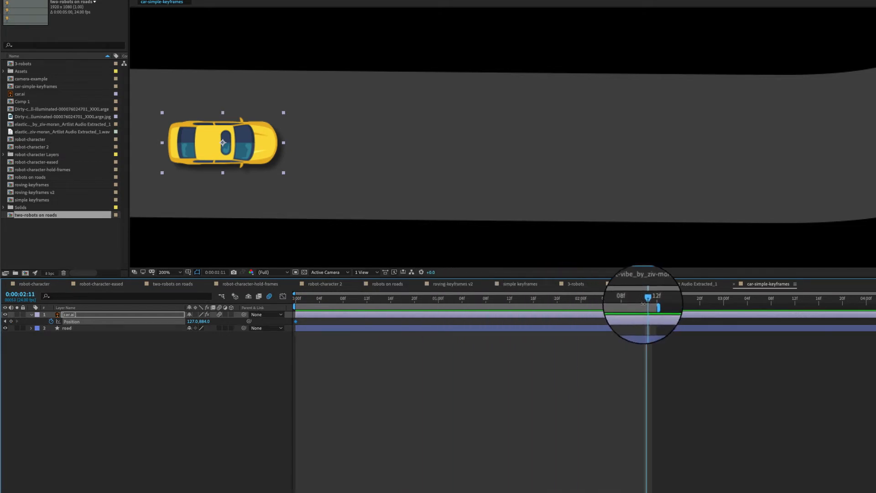
pyautogui.moveTo(204, 150); pyautogui.dragTo(797, 154)
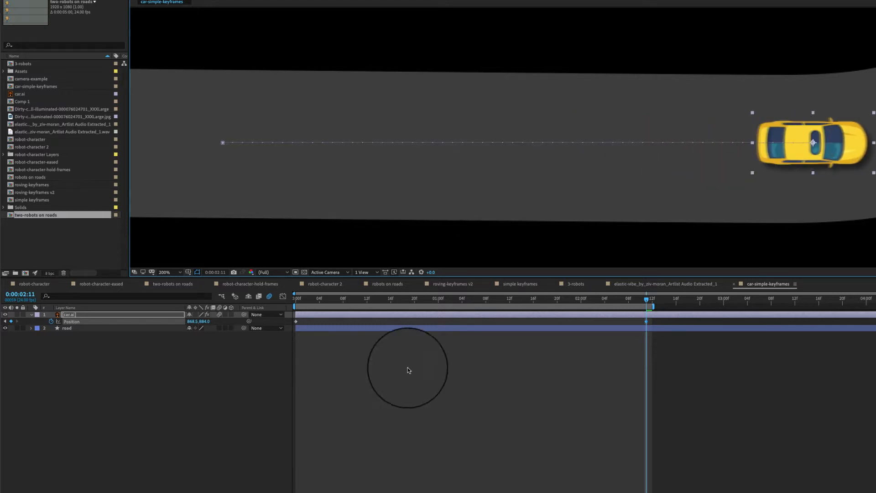
# - Preview the car's movement from the start of the composition, and return to the first frame
pyautogui.moveTo(426, 297); pyautogui.dragTo(321, 305)
pyautogui.press('Home')
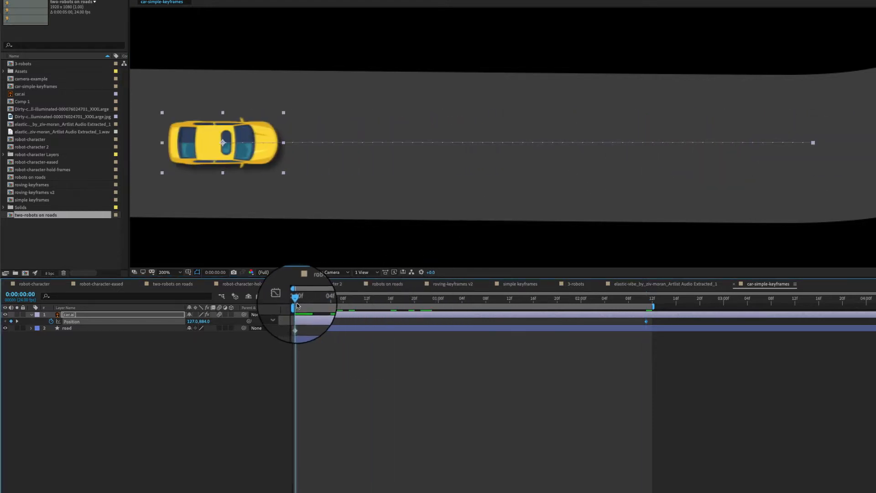
pyautogui.press('space')
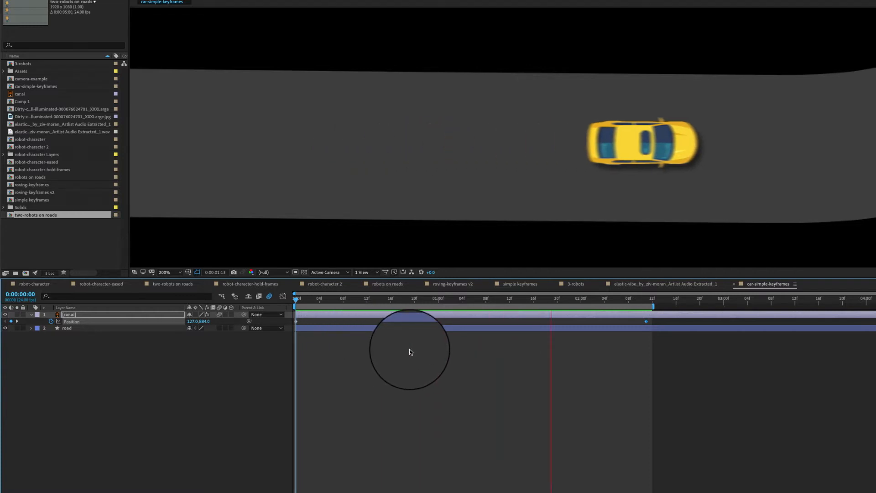
pyautogui.click(544, 299)
pyautogui.moveTo(545, 299); pyautogui.dragTo(292, 303)
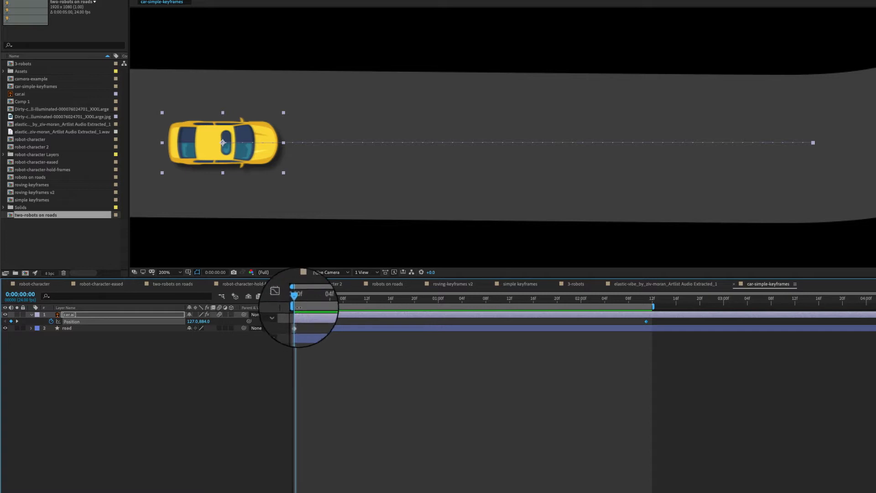
pyautogui.moveTo(296, 301)
pyautogui.mouseDown()
pyautogui.moveTo(666, 302)
pyautogui.moveTo(296, 303)
pyautogui.mouseUp()
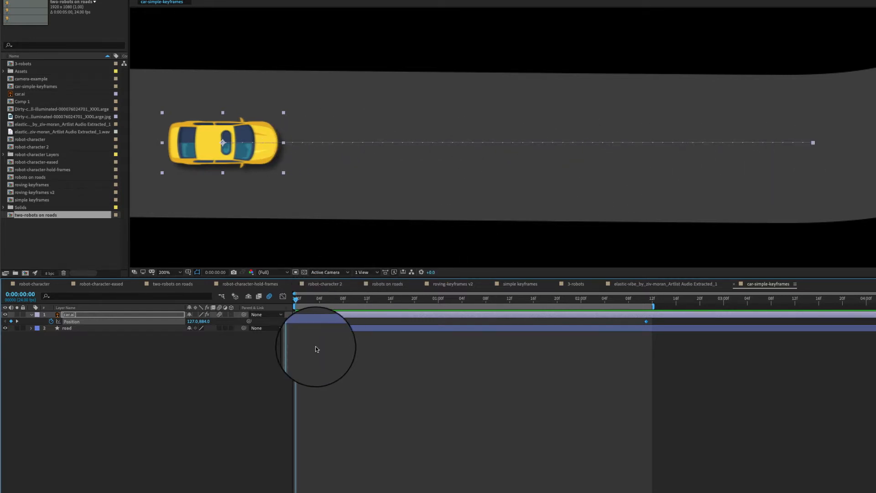
# - Open the Keyframe Interpolation settings for the car's first Position keyframe
pyautogui.rightClick(296, 321)
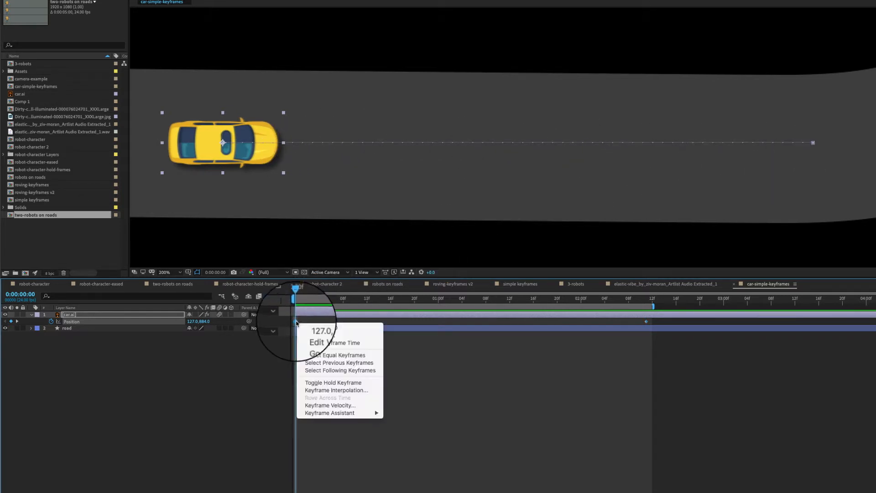
pyautogui.click(325, 390)
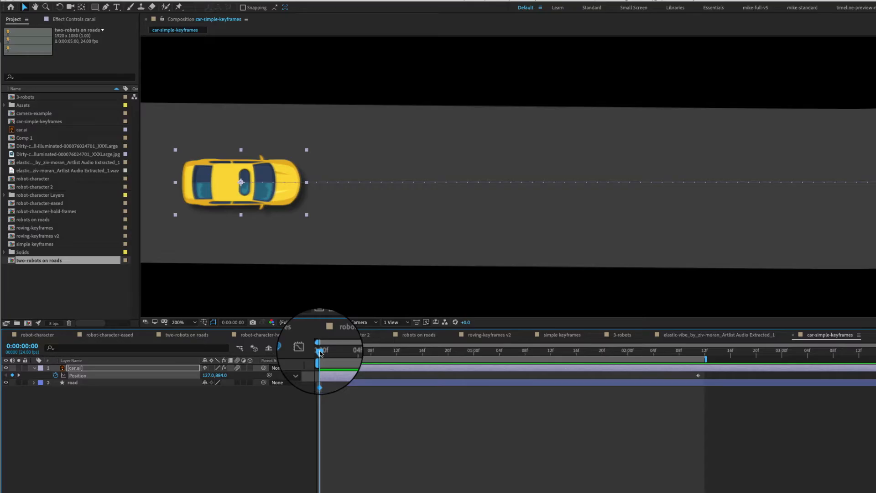
# - Apply Easy Ease to the car's Position keyframe at 0:00:00:00
pyautogui.moveTo(321, 347); pyautogui.dragTo(320, 377)
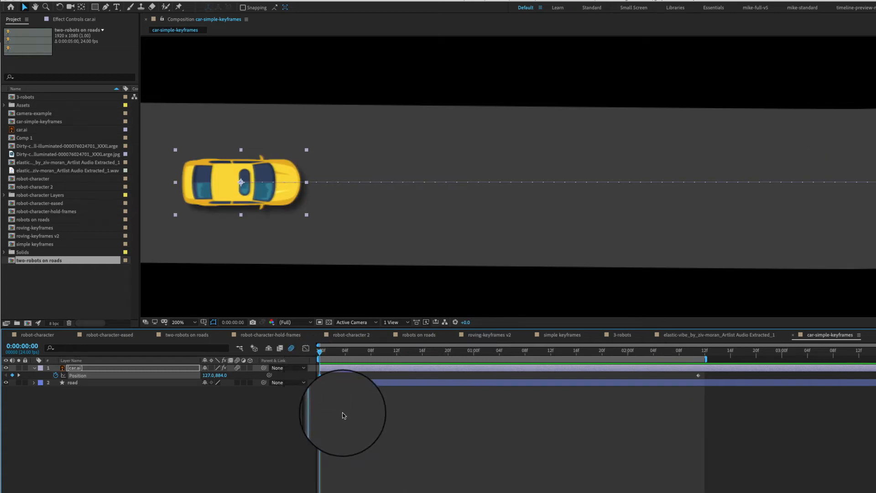
pyautogui.click(320, 377)
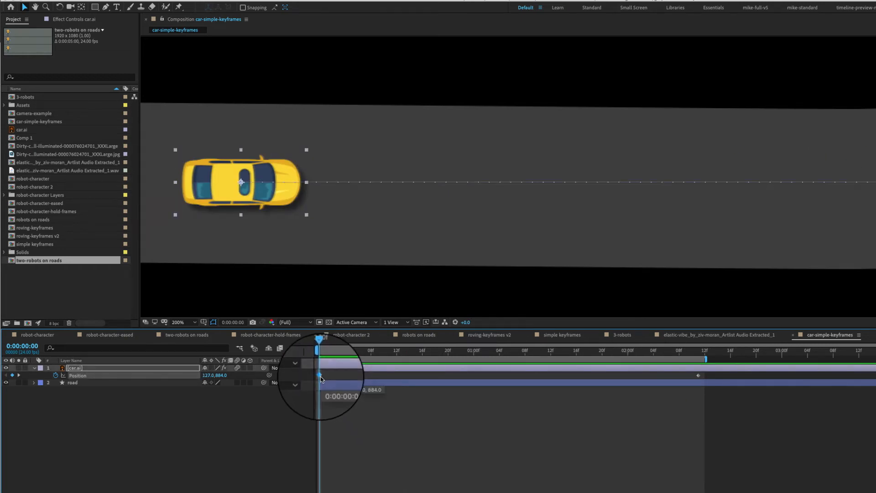
pyautogui.rightClick(320, 376)
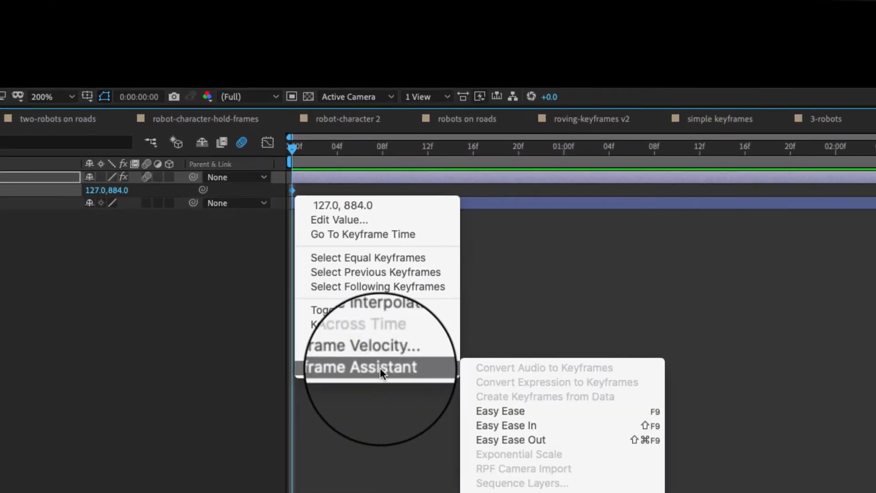
pyautogui.moveTo(358, 368)
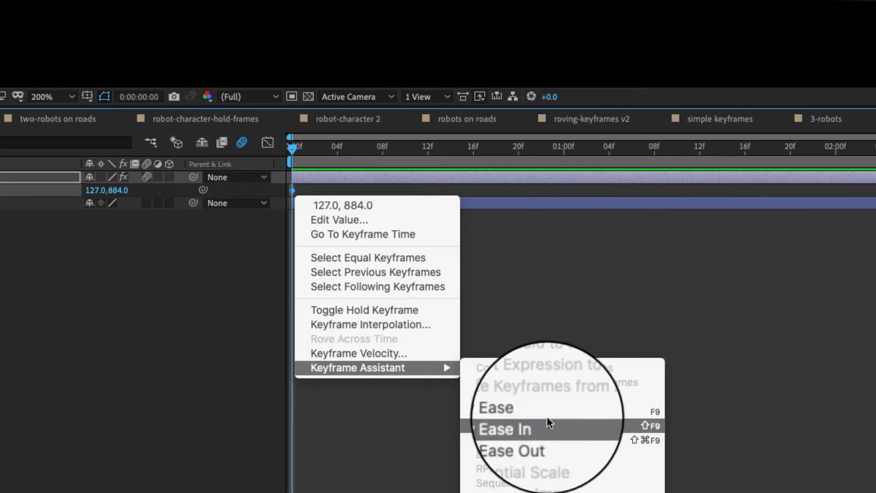
pyautogui.click(510, 411)
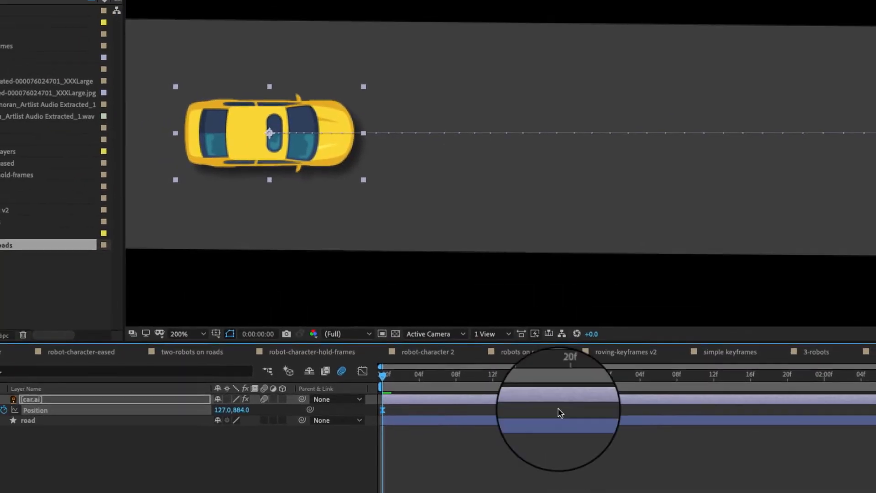
# - Preview the car's eased motion up to the last keyframe, and return to the first frame
pyautogui.moveTo(447, 375); pyautogui.dragTo(649, 376)
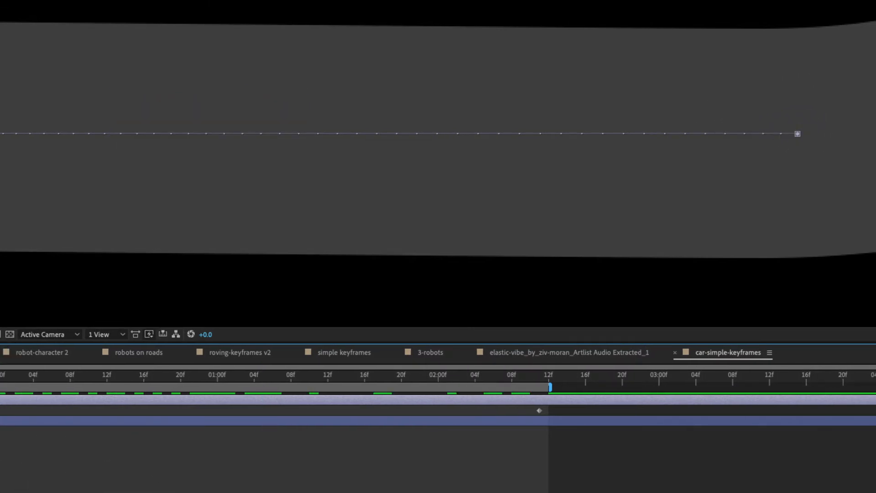
pyautogui.press('space')
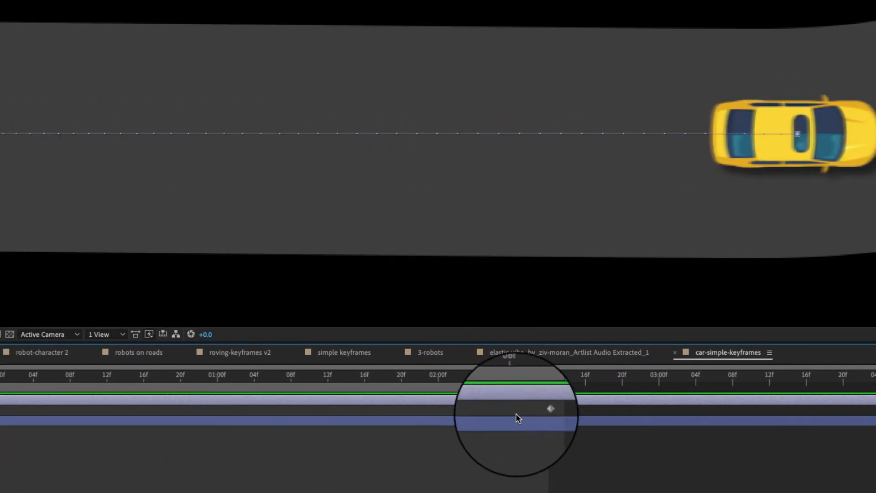
pyautogui.moveTo(524, 377); pyautogui.dragTo(369, 289)
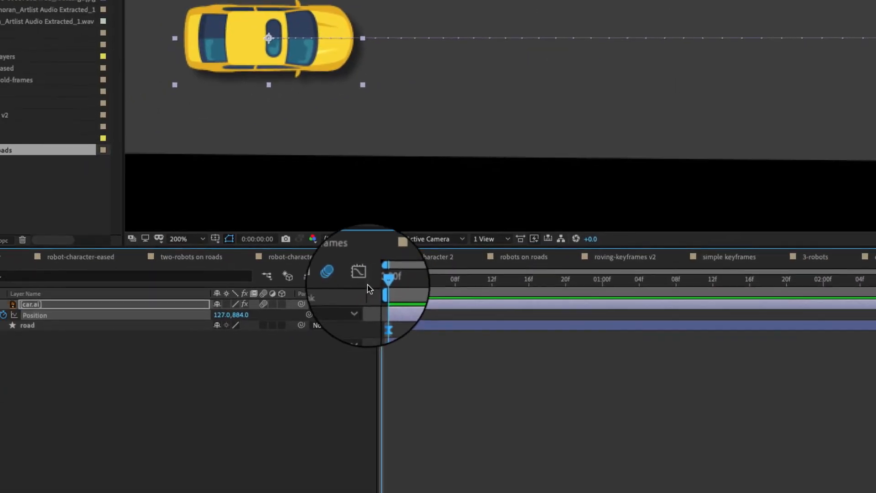
# - Review the temporal and spatial Keyframe Interpolation settings of the first Position keyframe, closing the dialog without changes
pyautogui.rightClick(395, 313)
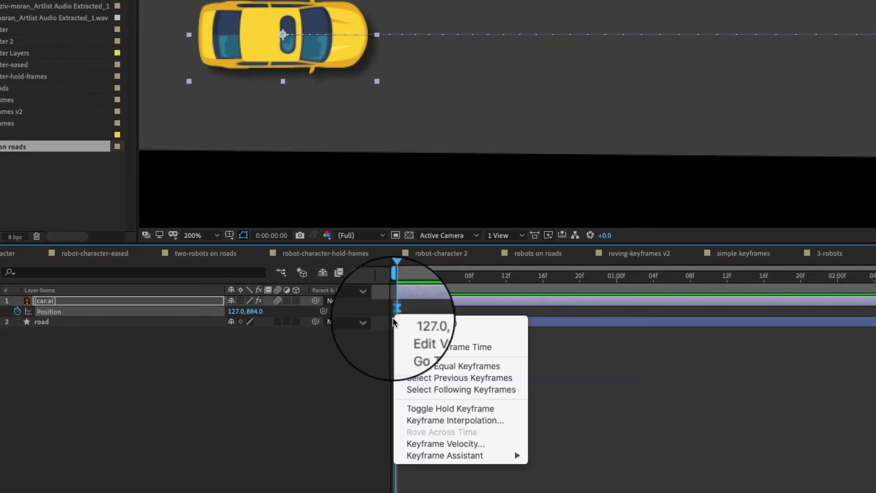
pyautogui.click(424, 421)
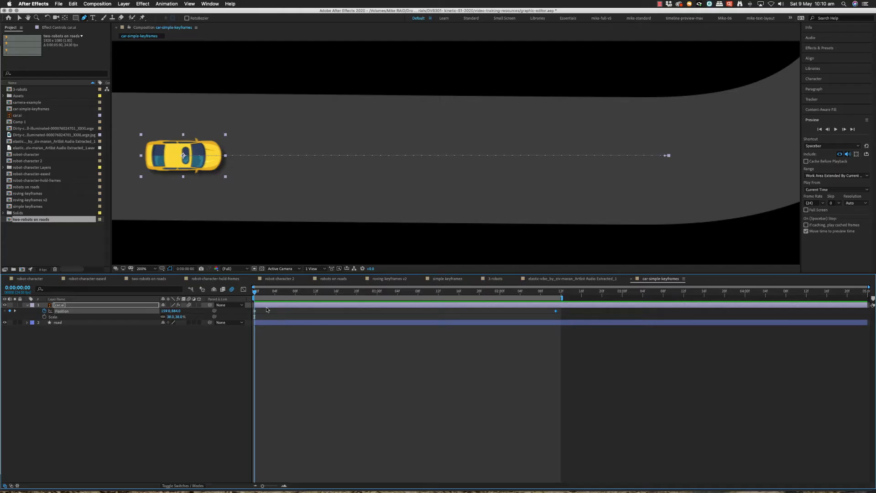
pyautogui.moveTo(254, 293)
pyautogui.mouseDown()
pyautogui.moveTo(538, 293)
pyautogui.moveTo(254, 298)
pyautogui.mouseUp()
pyautogui.rightClick(255, 311)
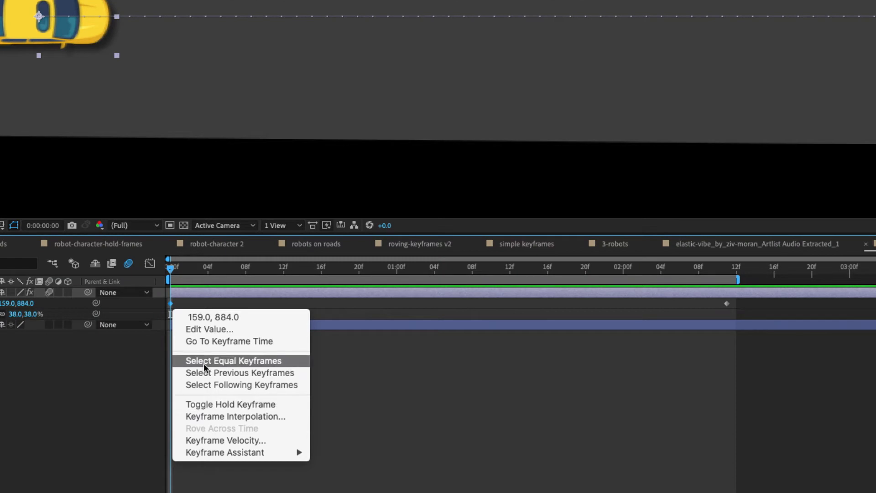
pyautogui.click(215, 417)
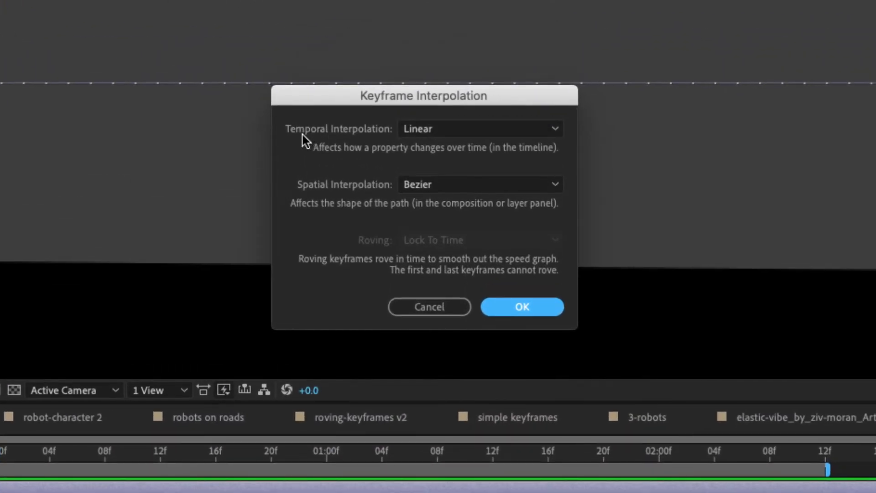
pyautogui.click(411, 303)
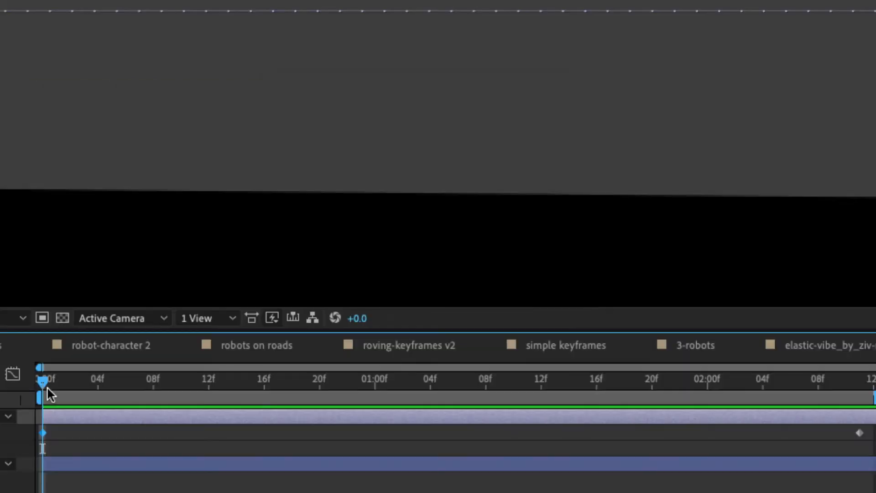
# - Add a Position keyframe to the car layer at 0:00:01:00, and return to frame 12
pyautogui.moveTo(47, 386); pyautogui.dragTo(375, 407)
pyautogui.hotkey('alt', 'shift', 'p')
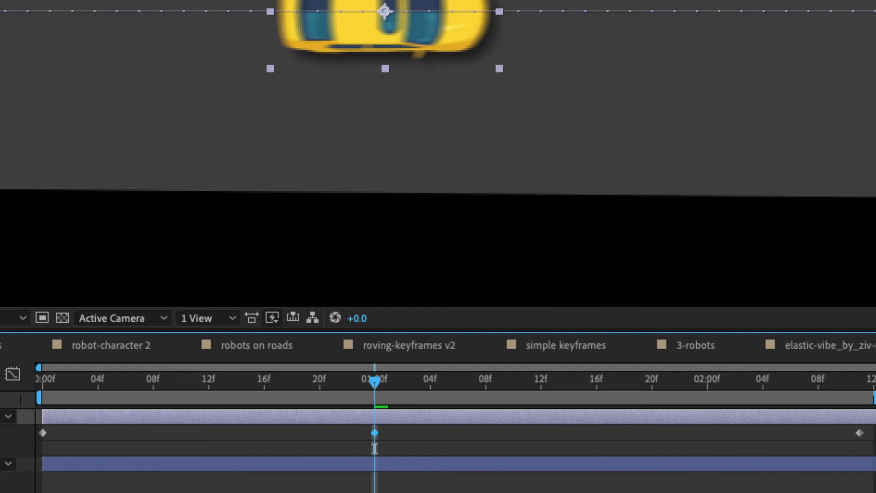
pyautogui.moveTo(374, 382); pyautogui.dragTo(208, 384)
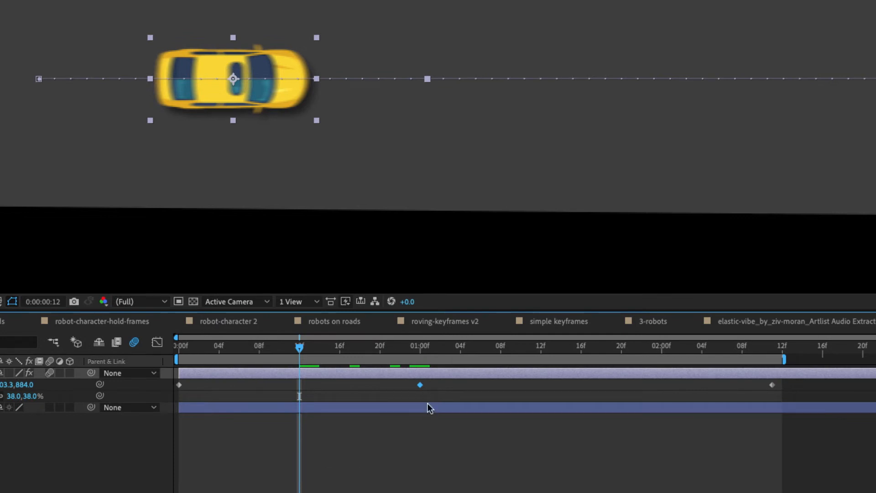
# - Show the car's Position speed graph in the Graph Editor and inspect the middle keyframe
pyautogui.click(157, 343)
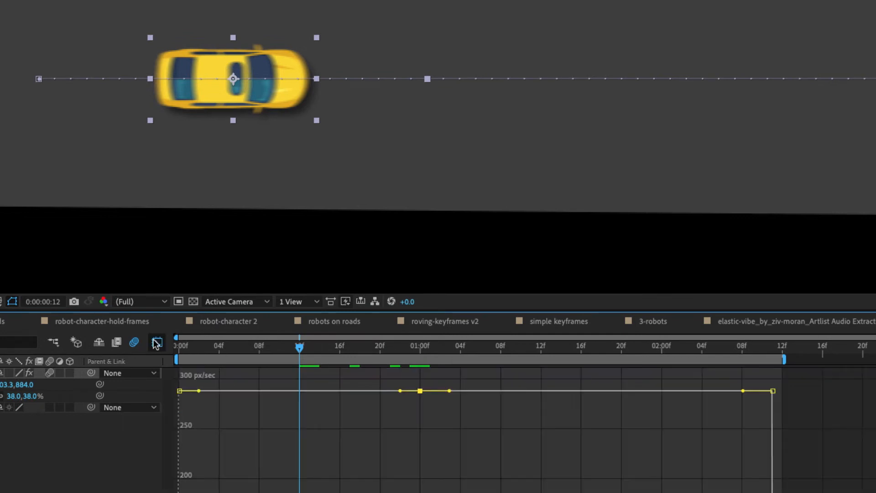
pyautogui.moveTo(298, 350)
pyautogui.mouseDown()
pyautogui.moveTo(360, 350)
pyautogui.moveTo(310, 349)
pyautogui.mouseUp()
pyautogui.moveTo(422, 396)
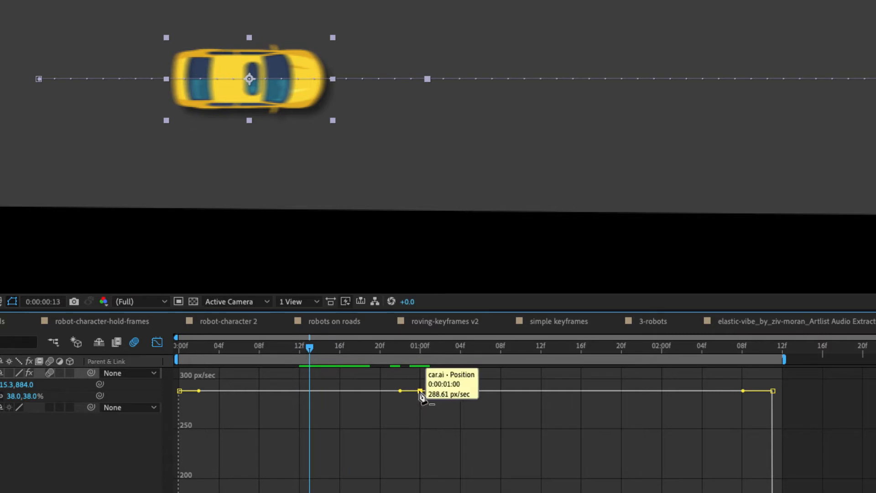
# - Set the middle Position keyframe's Temporal Interpolation to Continuous Bezier, keeping Spatial Interpolation at Linear and Roving at Lock To Time
pyautogui.rightClick(420, 395)
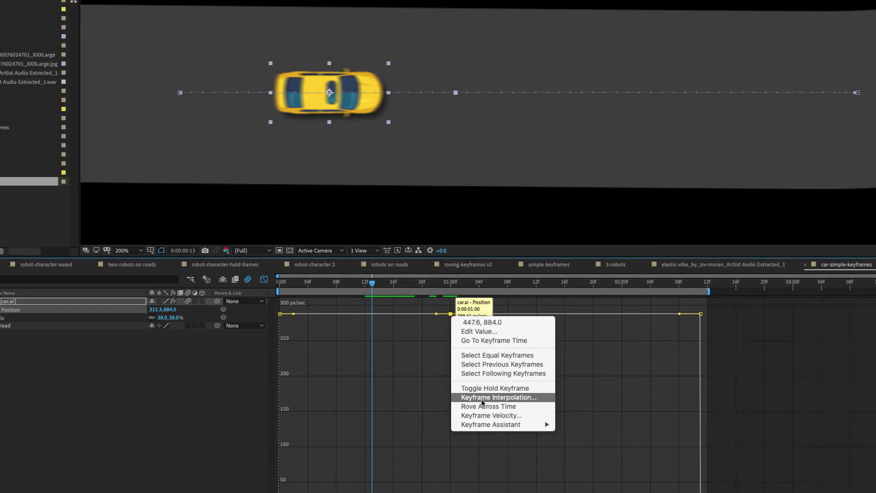
pyautogui.click(482, 397)
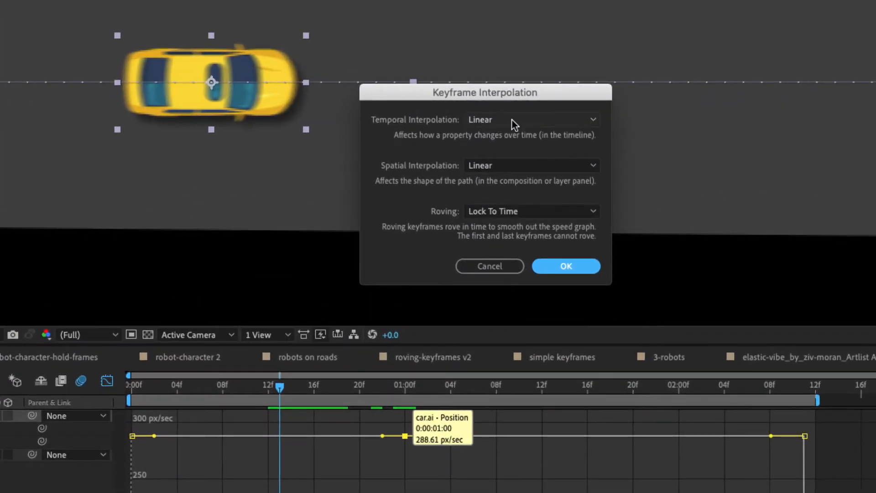
pyautogui.click(531, 119)
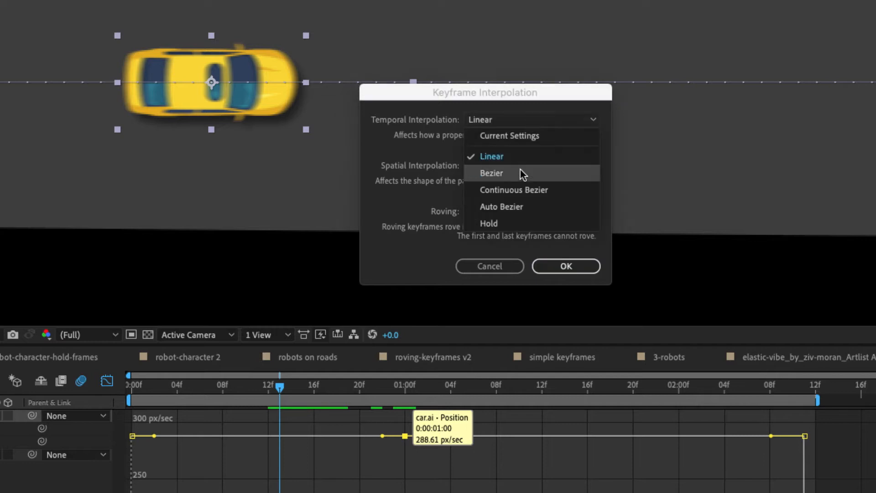
pyautogui.click(502, 189)
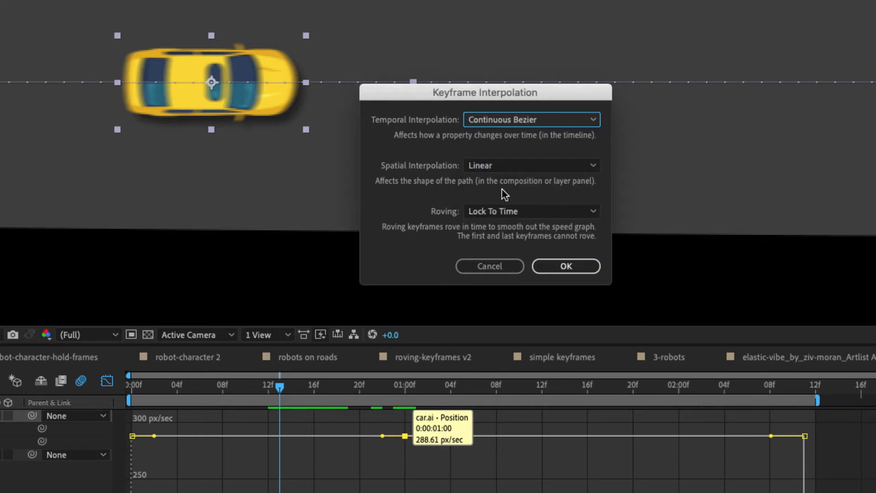
pyautogui.click(570, 269)
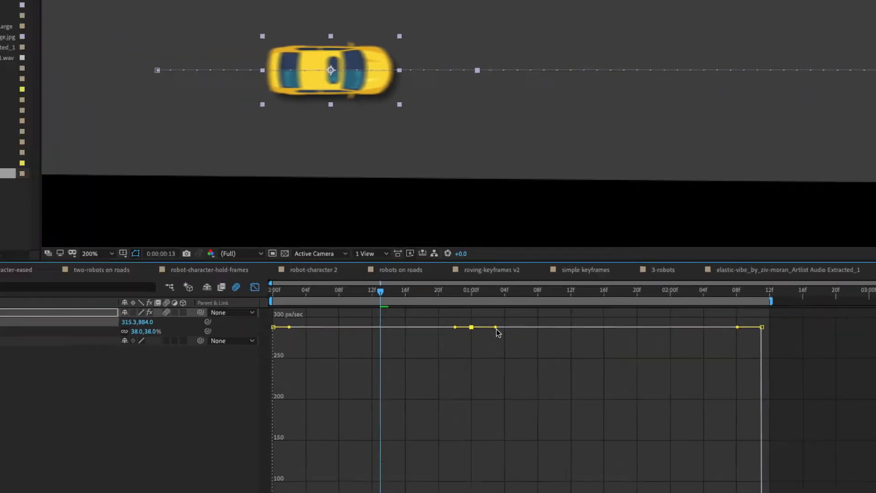
# - Lower the middle keyframe's speed to about 0 px/sec, extend its outgoing handle by about 12 frames, and scrub back to frame 6
pyautogui.moveTo(439, 434); pyautogui.dragTo(504, 464)
pyautogui.moveTo(561, 294); pyautogui.dragTo(583, 479)
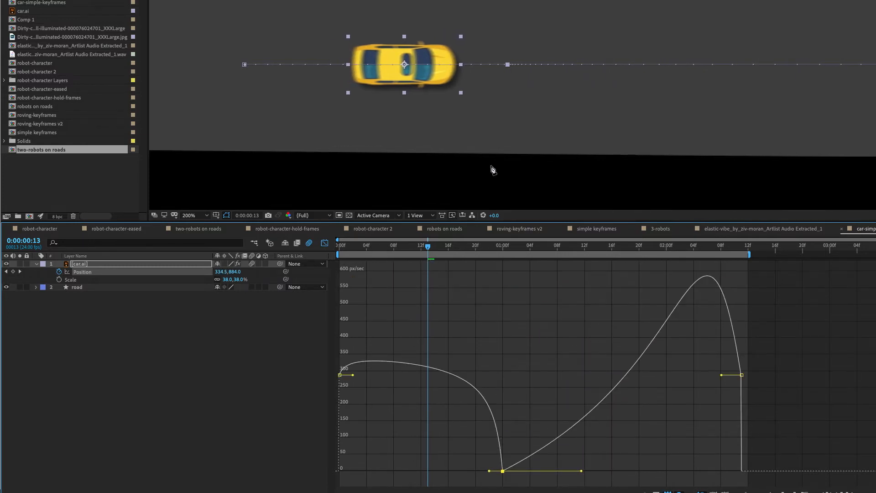
pyautogui.moveTo(425, 249); pyautogui.dragTo(380, 250)
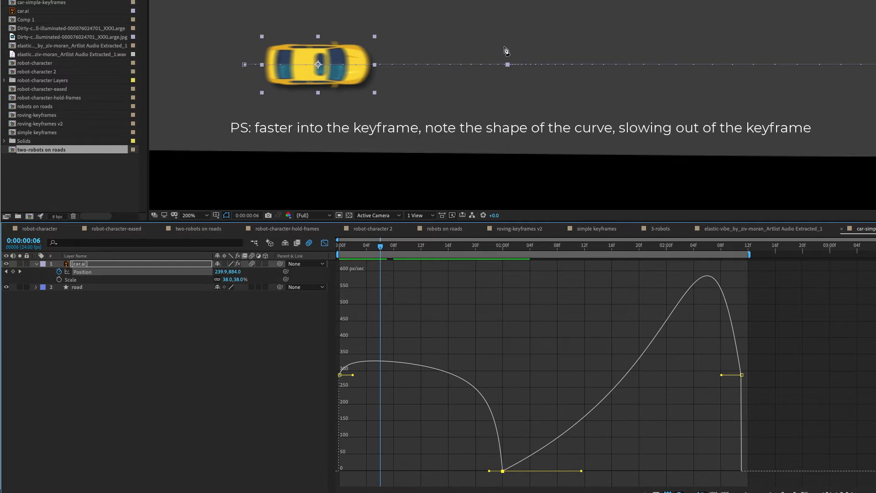
# - Preview the car's eased motion along the road, and return to the middle keyframe at 0:00:01:00
pyautogui.scroll(2, 537, 88)
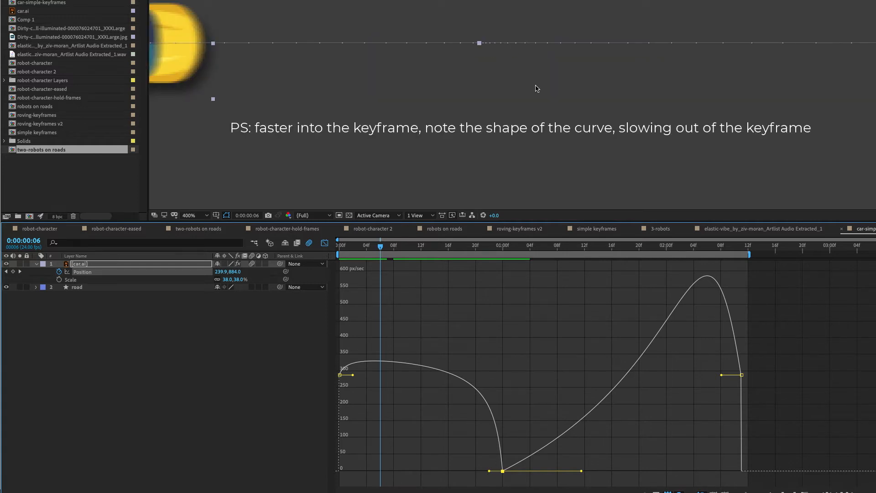
pyautogui.scroll(-2, 516, 94)
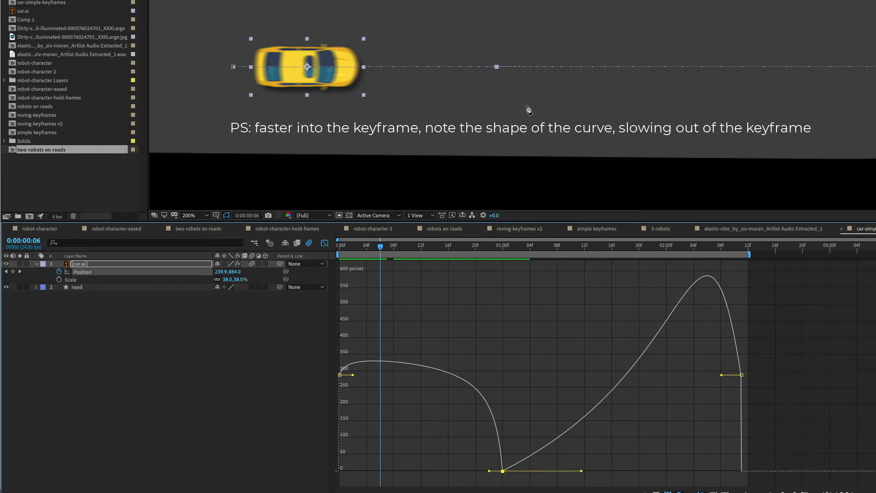
pyautogui.press('space')
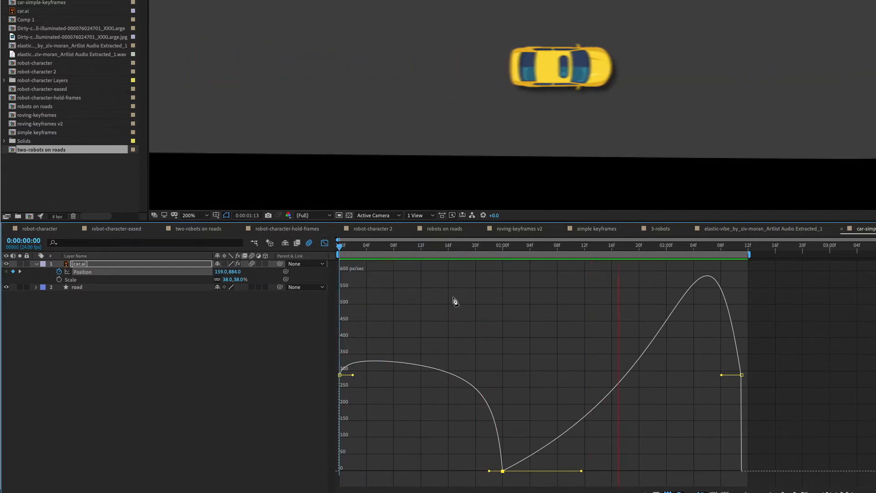
pyautogui.press('space')
pyautogui.moveTo(521, 256); pyautogui.dragTo(503, 255)
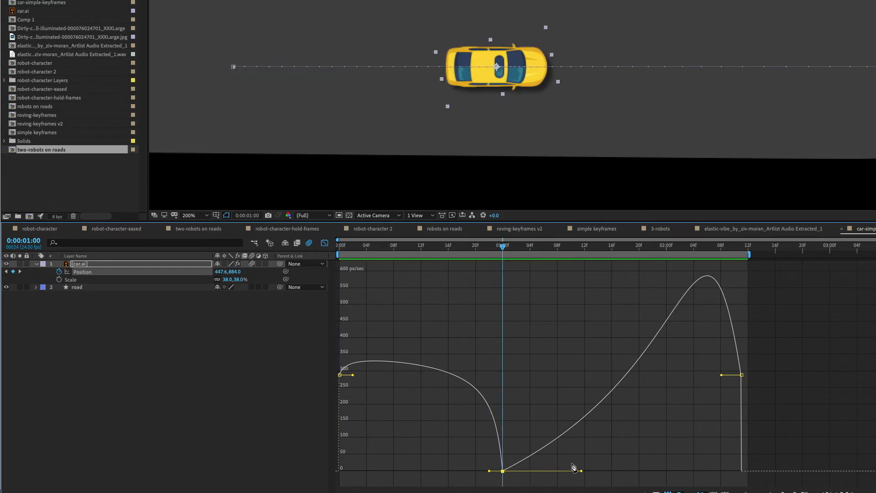
# - Lower the last keyframe's speed to 0 px/sec with an incoming handle of about 18 frames, shorten the middle outgoing handle to about 2 frames, and preview
pyautogui.moveTo(721, 375); pyautogui.dragTo(514, 476)
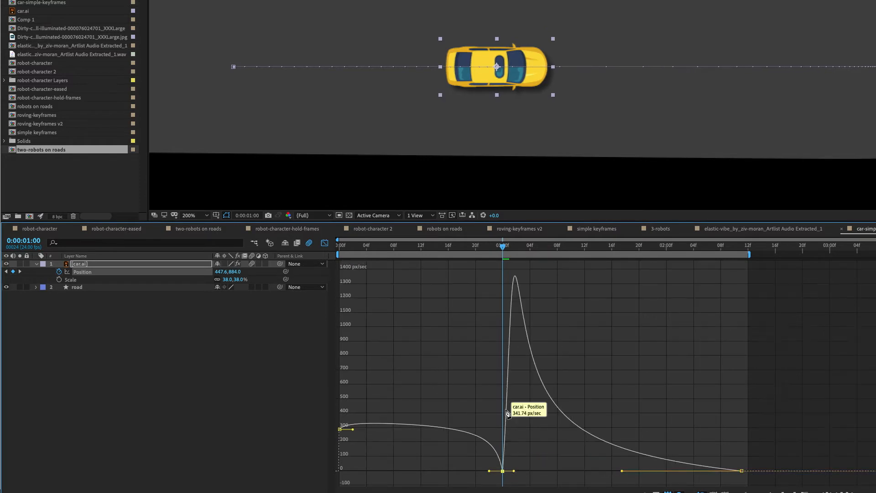
pyautogui.press('space')
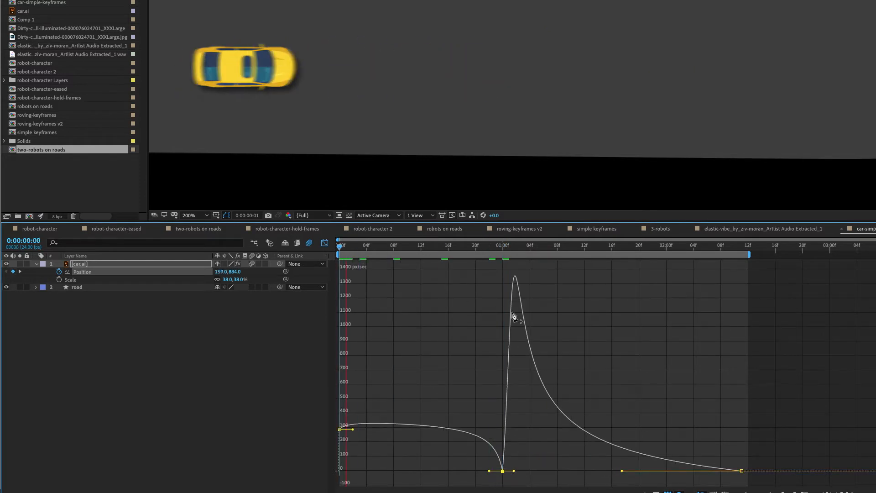
pyautogui.press('space')
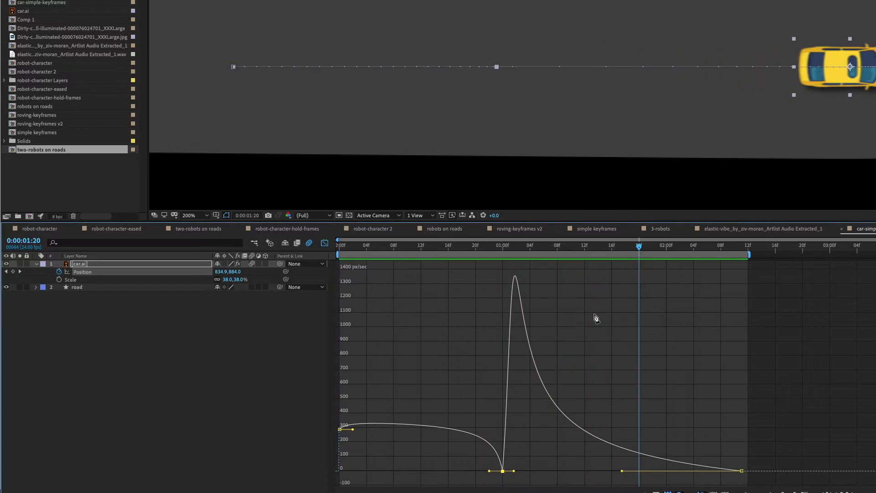
pyautogui.moveTo(591, 245); pyautogui.dragTo(504, 250)
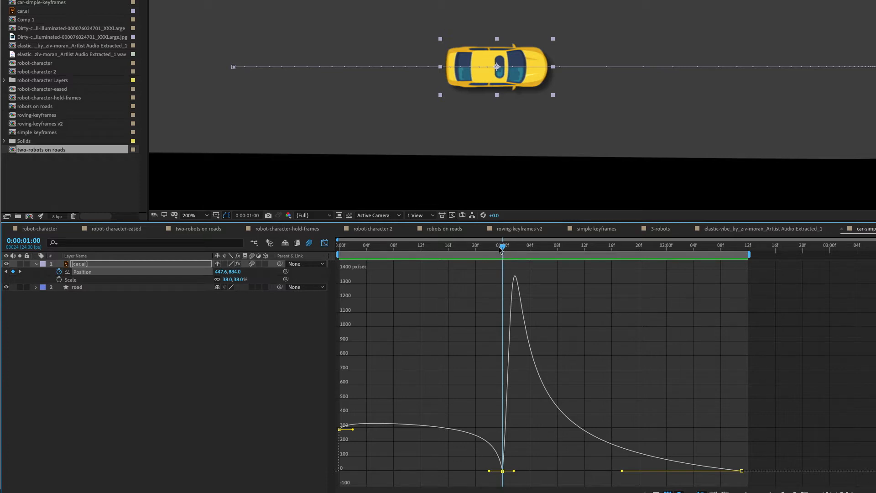
# - Set the middle Position keyframe's Temporal Interpolation to Bezier, keeping Spatial Interpolation at Linear and Roving at Lock To Time
pyautogui.rightClick(504, 472)
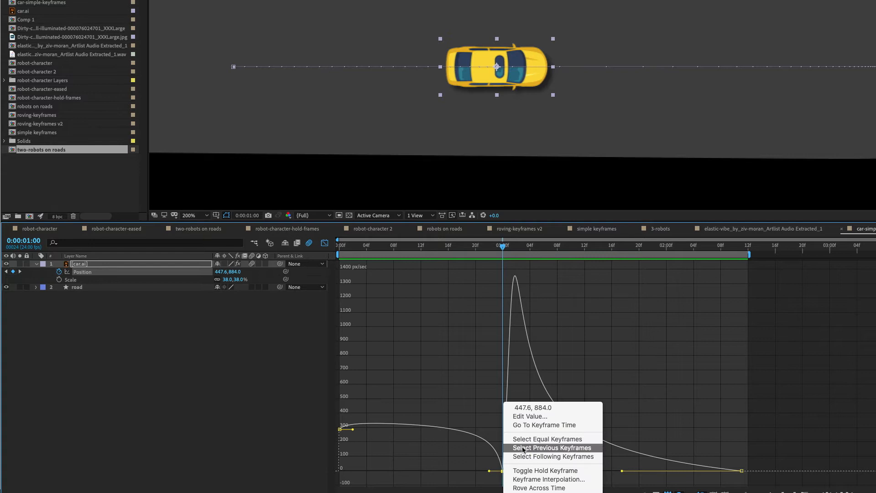
pyautogui.click(554, 479)
pyautogui.click(577, 87)
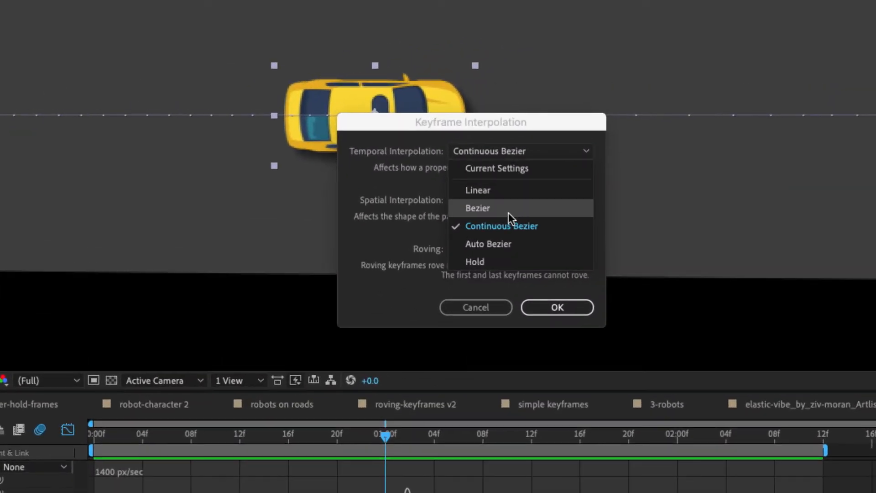
pyautogui.click(509, 213)
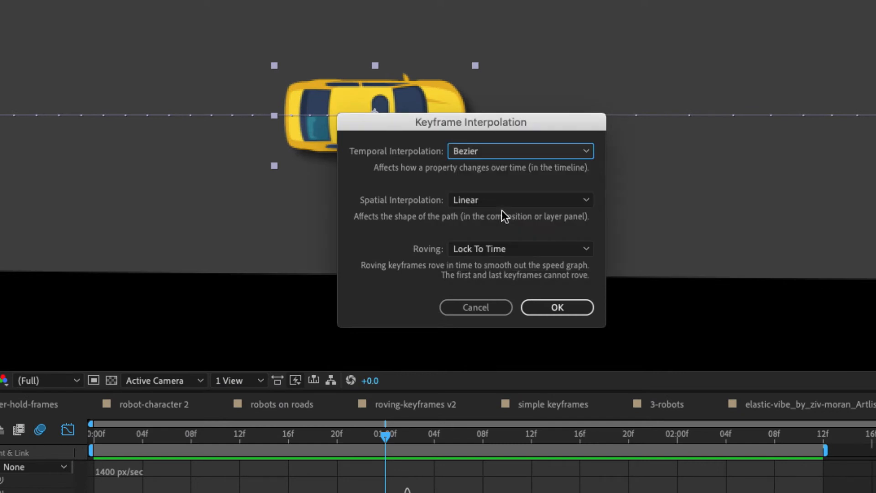
pyautogui.click(551, 305)
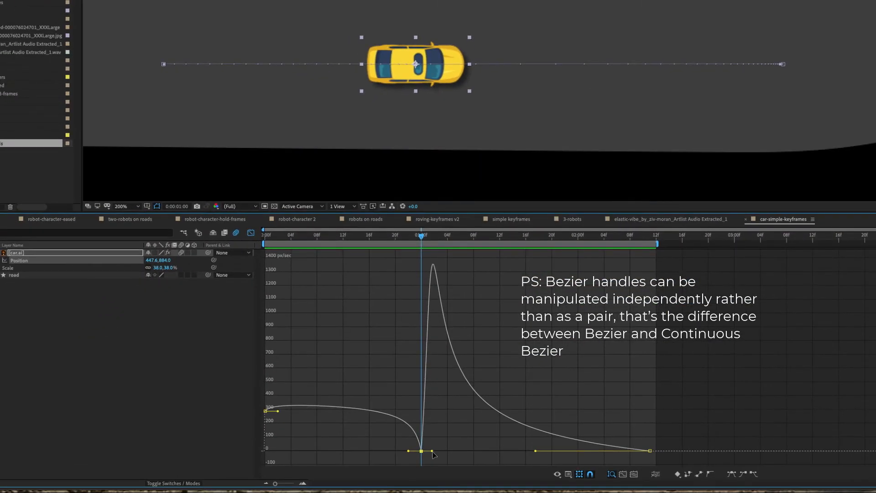
# - Extend the middle keyframe's outgoing handle to about 13 frames and its incoming handle to about 12 frames, and preview the motion
pyautogui.moveTo(433, 452); pyautogui.dragTo(506, 451)
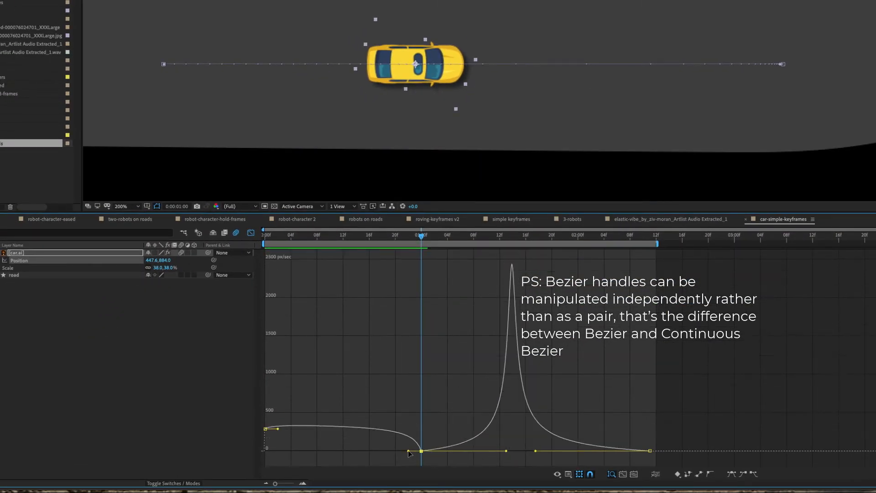
pyautogui.moveTo(406, 454); pyautogui.dragTo(341, 450)
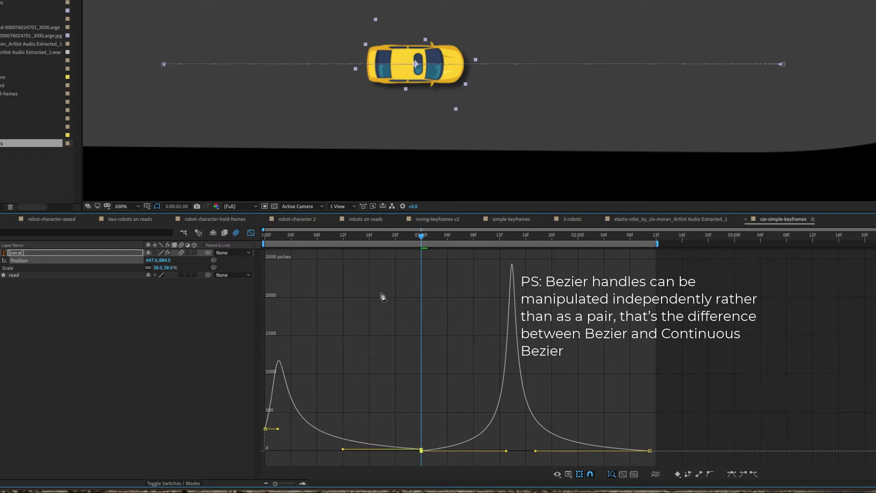
pyautogui.press('space')
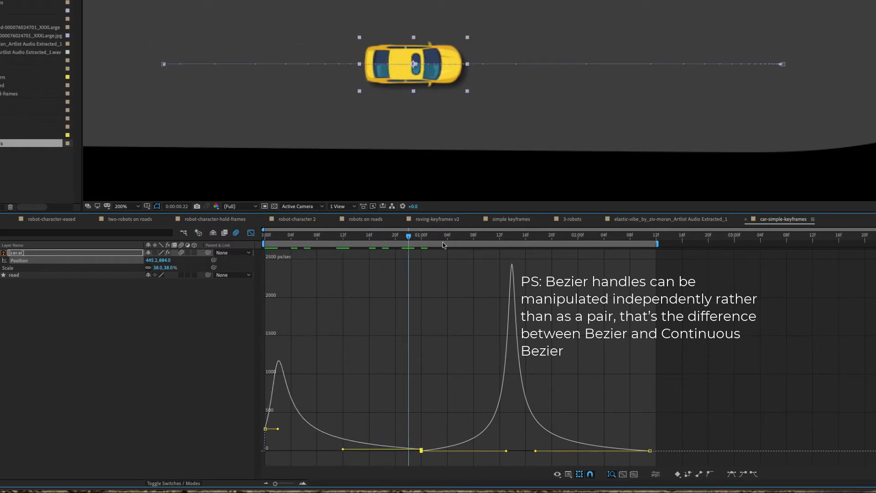
pyautogui.moveTo(429, 247); pyautogui.dragTo(401, 249)
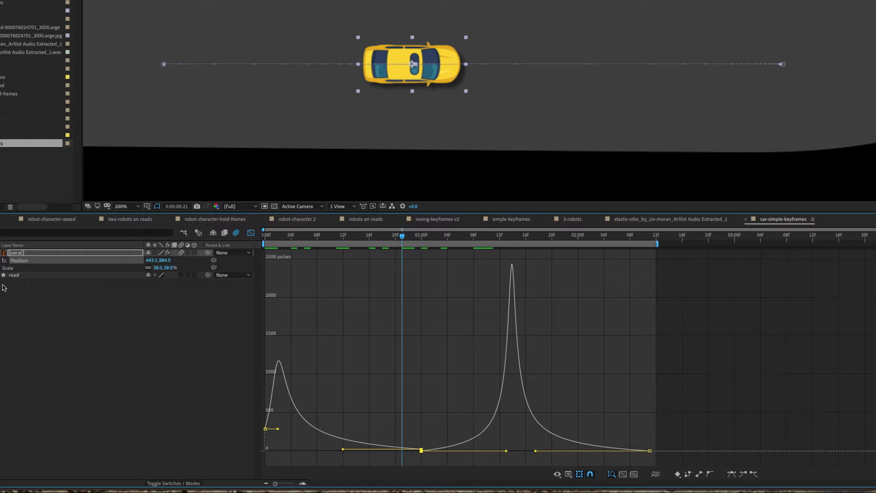
# - Separate the car's Position into X and Y dimensions, remove the Y Position keyframes, and show only the X Position graph
pyautogui.click(43, 308)
pyautogui.rightClick(23, 263)
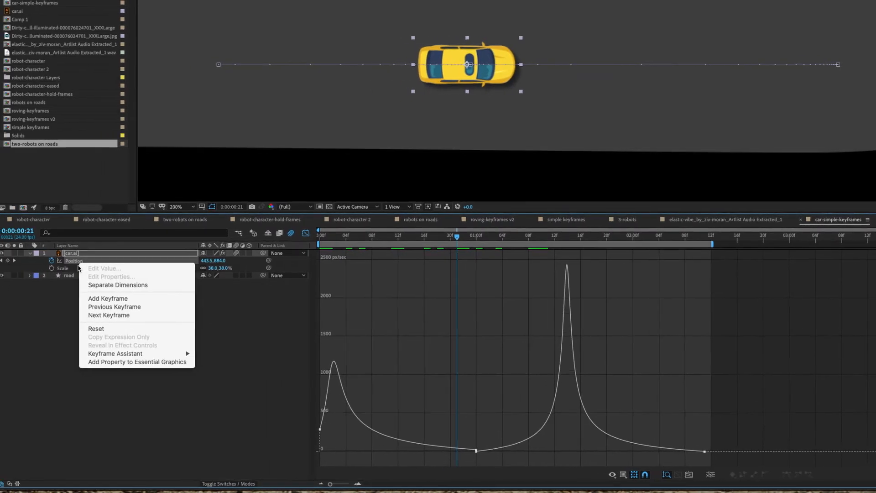
pyautogui.click(111, 286)
pyautogui.click(153, 386)
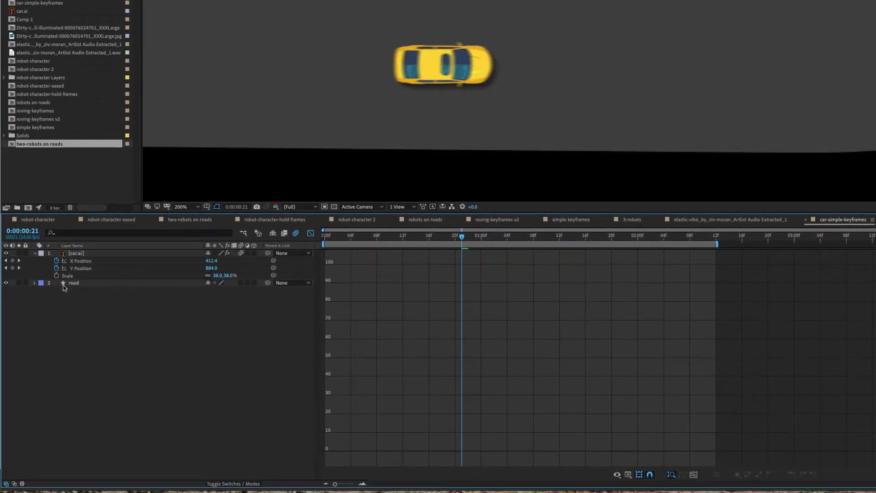
pyautogui.click(56, 268)
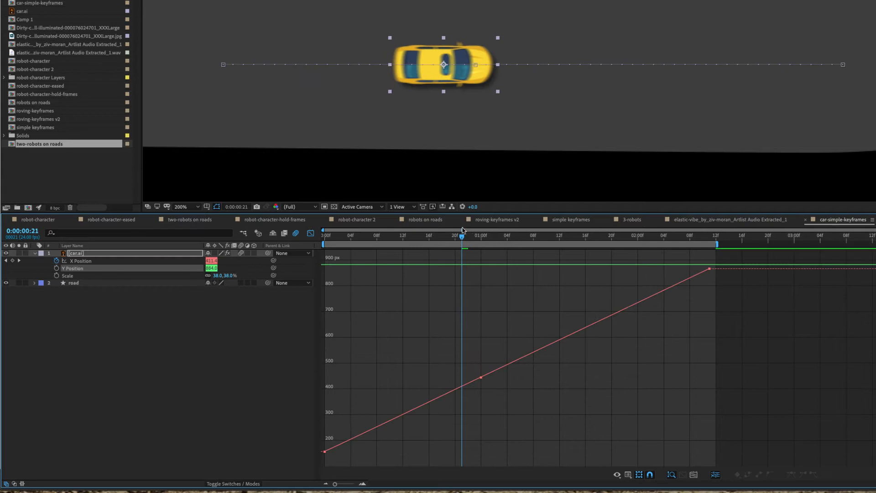
pyautogui.click(77, 262)
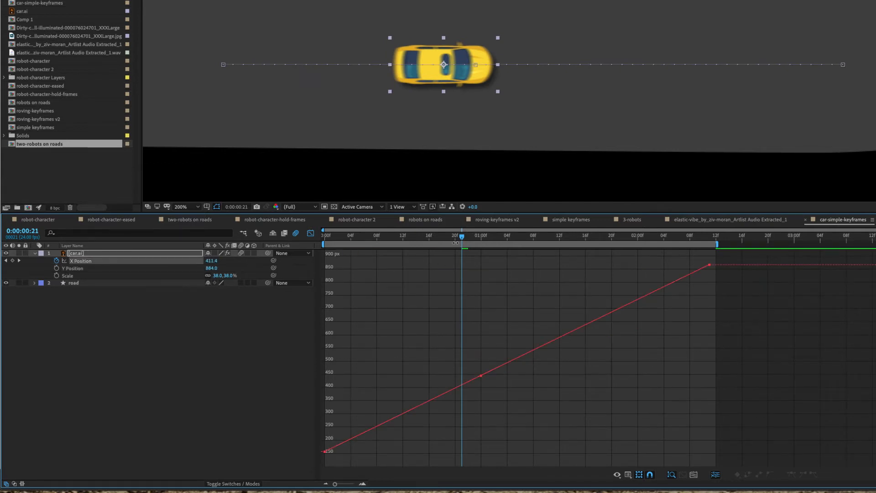
# - Set the Temporal Interpolation of the X Position keyframe at 0:00:01:00 to Bezier
pyautogui.moveTo(463, 239); pyautogui.dragTo(468, 238)
pyautogui.click(482, 375)
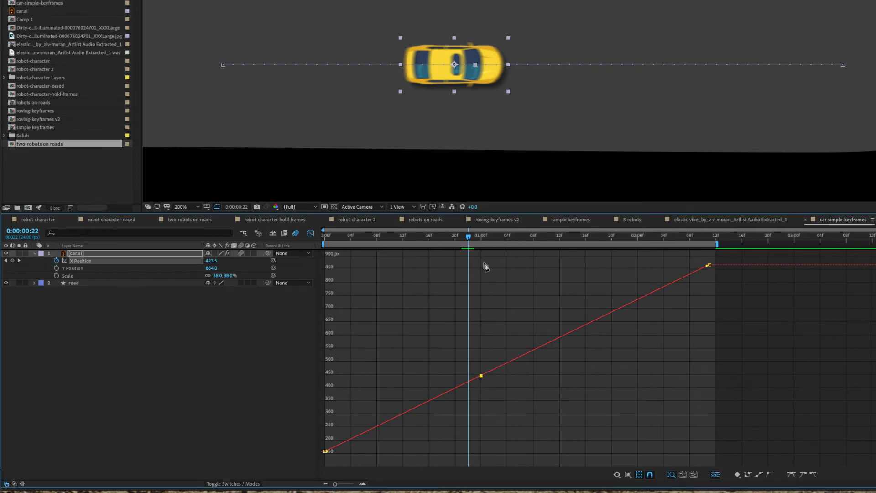
pyautogui.press('k')
pyautogui.rightClick(482, 377)
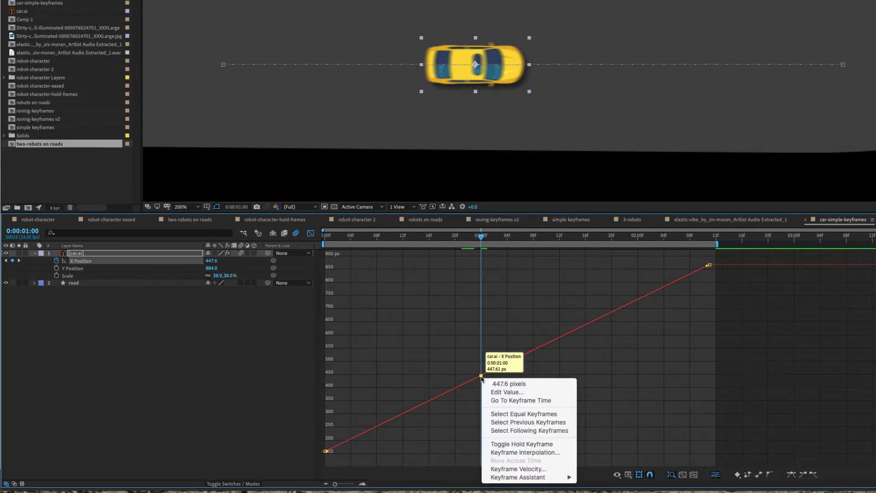
pyautogui.click(520, 452)
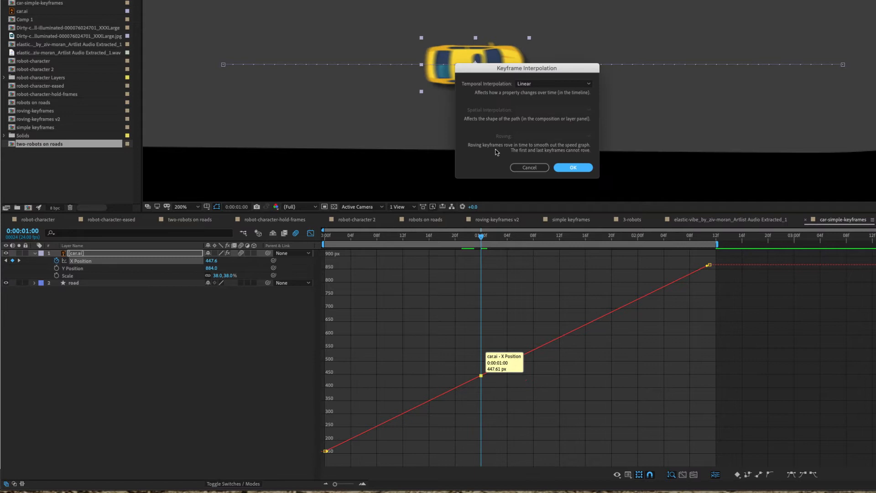
pyautogui.click(560, 85)
pyautogui.click(528, 115)
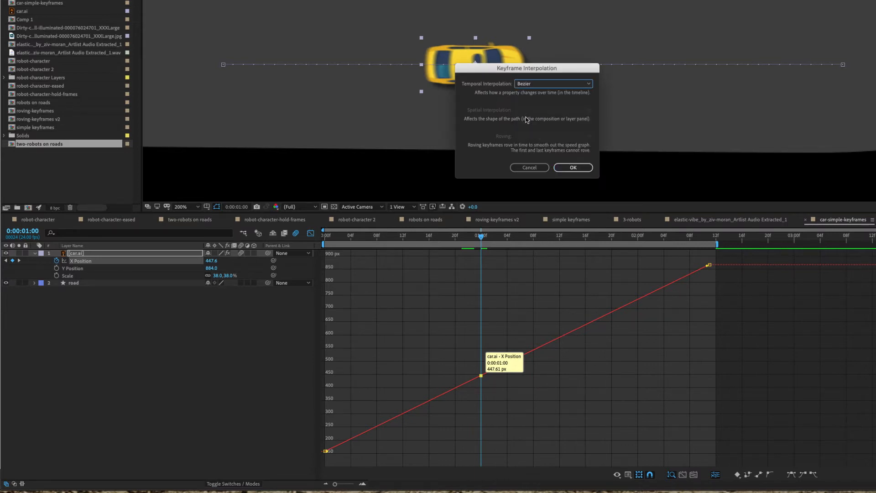
pyautogui.click(573, 168)
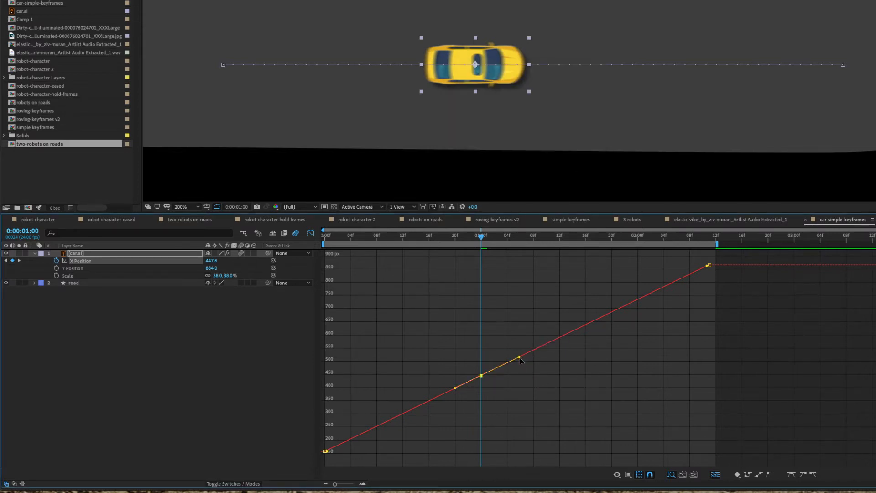
# - Shape the X Position value graph into eased curves around the middle and last keyframes, and check the middle keyframe's Temporal Interpolation options
pyautogui.moveTo(520, 358); pyautogui.dragTo(504, 318)
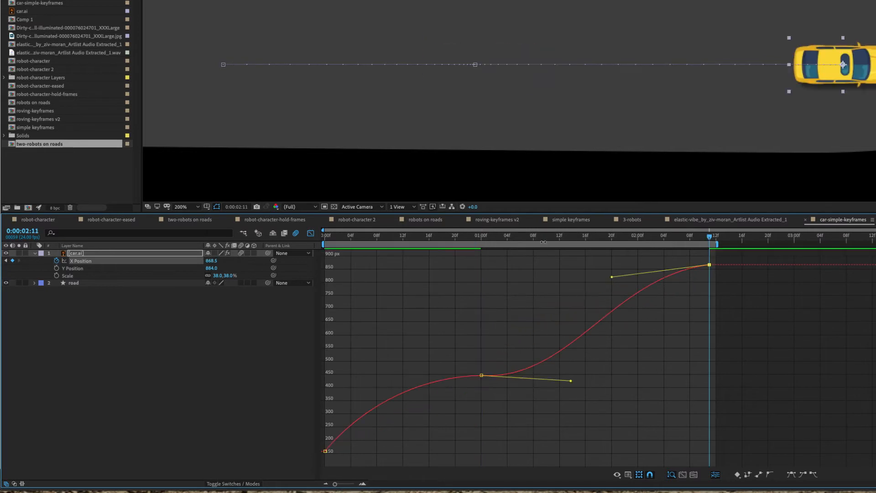
pyautogui.moveTo(543, 241); pyautogui.dragTo(479, 245)
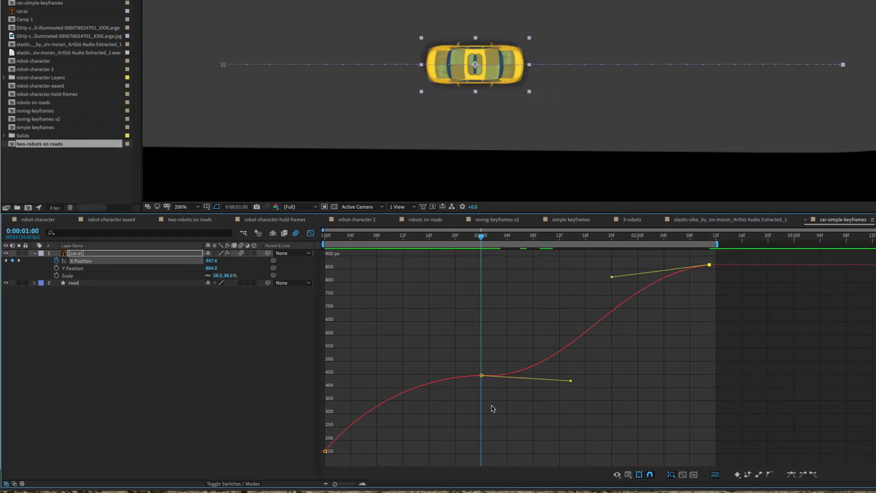
pyautogui.rightClick(481, 377)
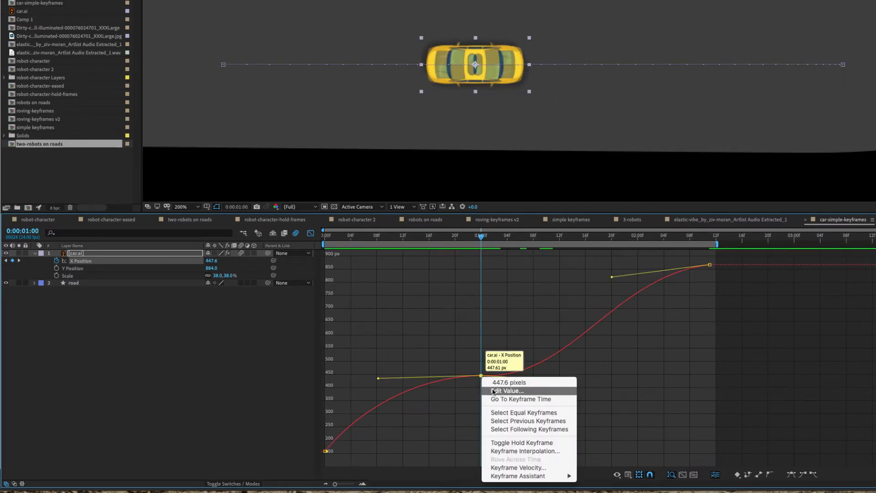
pyautogui.click(543, 451)
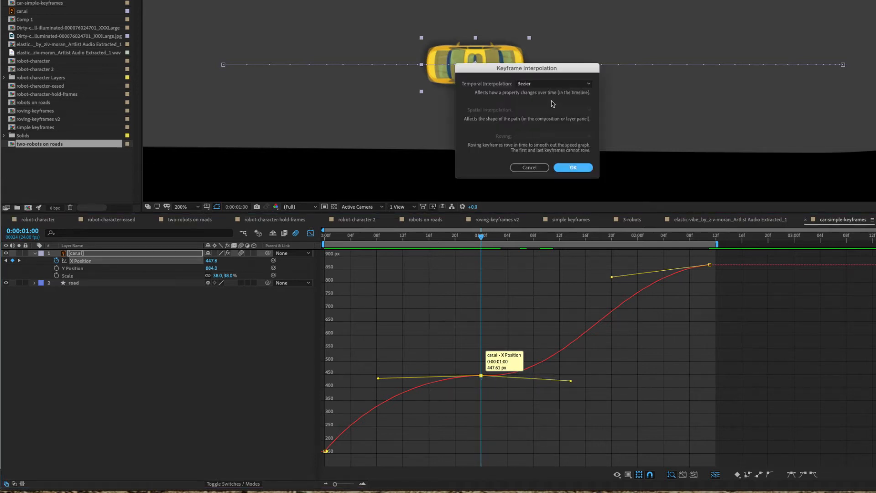
pyautogui.click(554, 84)
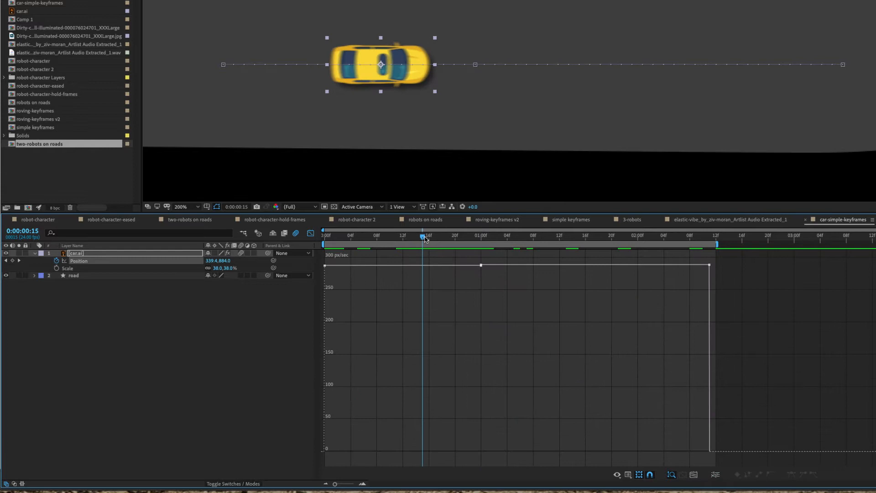
# - Add a Position keyframe at 0:00:00:12, set its Temporal Interpolation to Hold, and scrub through the held motion
pyautogui.moveTo(425, 240); pyautogui.dragTo(402, 237)
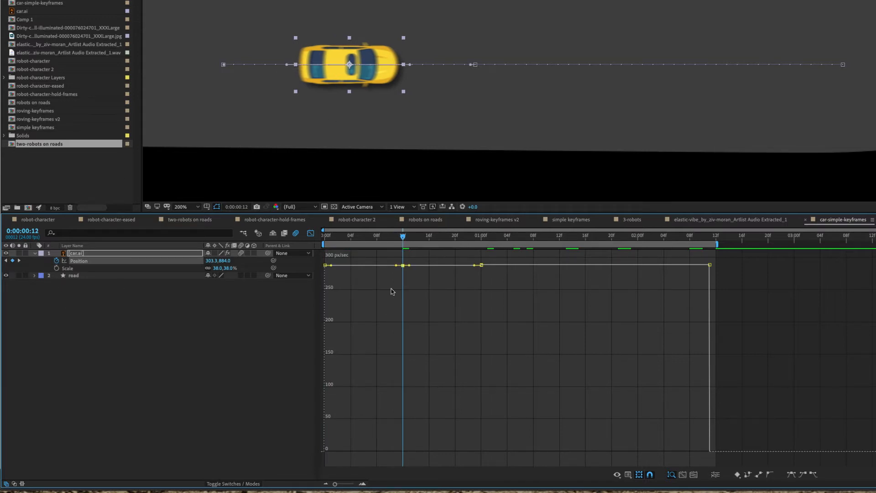
pyautogui.moveTo(403, 266)
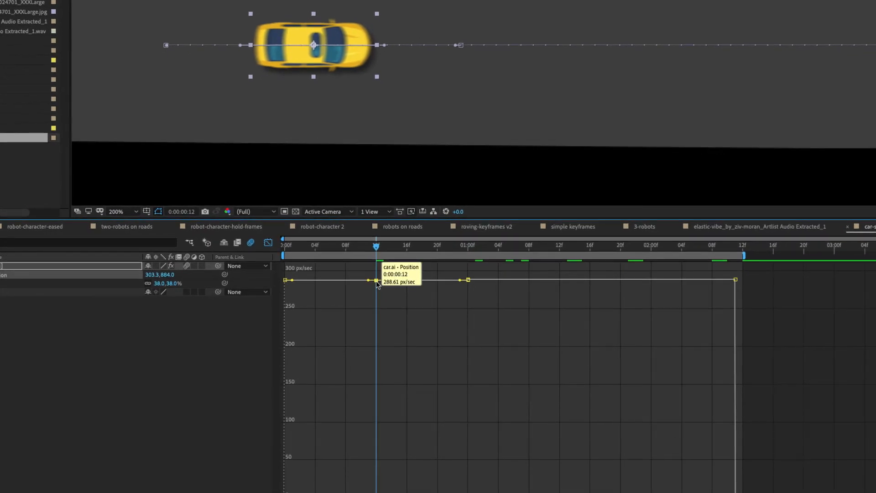
pyautogui.rightClick(377, 284)
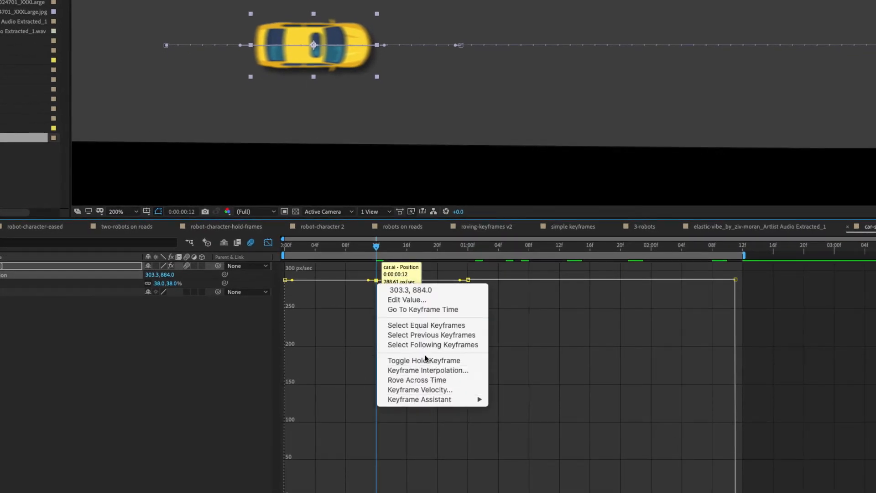
pyautogui.click(426, 371)
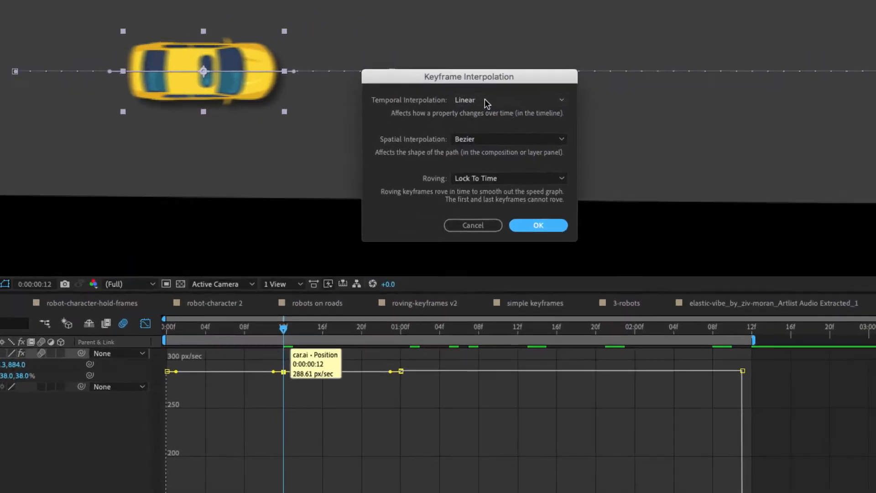
pyautogui.click(529, 68)
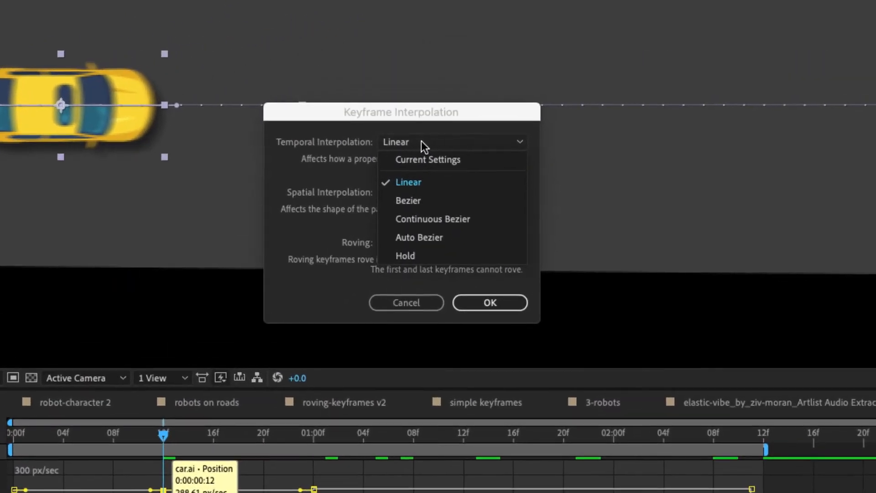
pyautogui.click(407, 256)
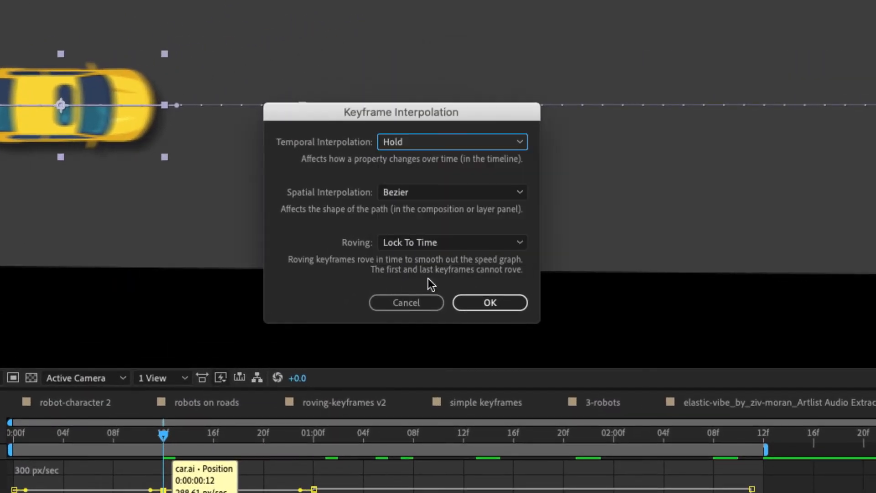
pyautogui.click(492, 305)
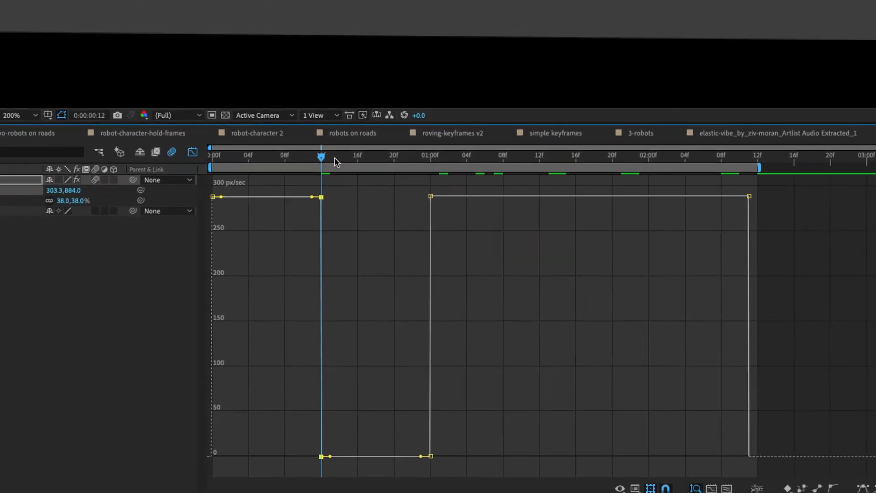
pyautogui.moveTo(323, 160)
pyautogui.mouseDown()
pyautogui.moveTo(294, 160)
pyautogui.moveTo(319, 161)
pyautogui.mouseUp()
pyautogui.moveTo(323, 159)
pyautogui.mouseDown()
pyautogui.moveTo(424, 157)
pyautogui.moveTo(445, 169)
pyautogui.moveTo(321, 159)
pyautogui.mouseUp()
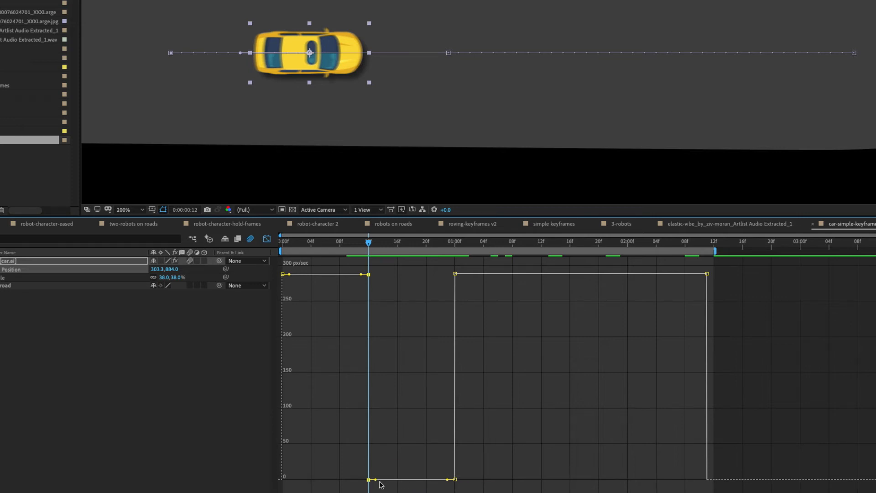
pyautogui.moveTo(370, 246); pyautogui.dragTo(571, 247)
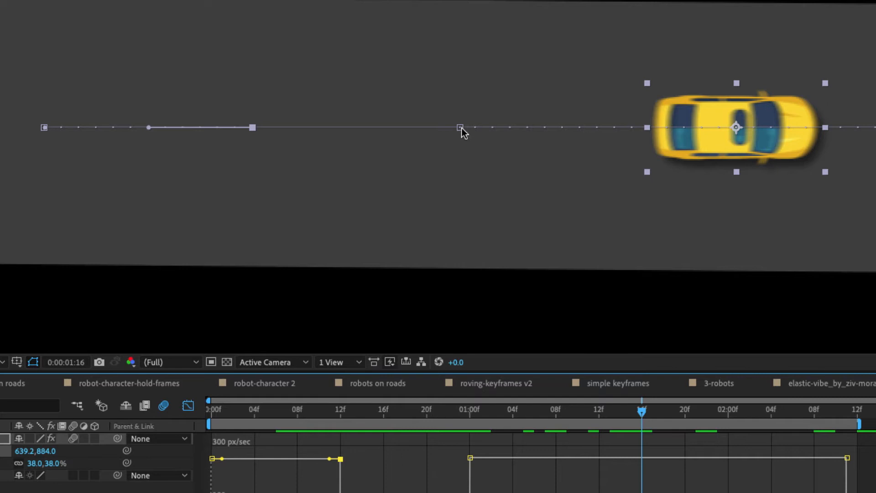
# - Turn the Position keyframe at 0:00:01:00 into a hold keyframe and scrub through the motion that follows it
pyautogui.click(478, 415)
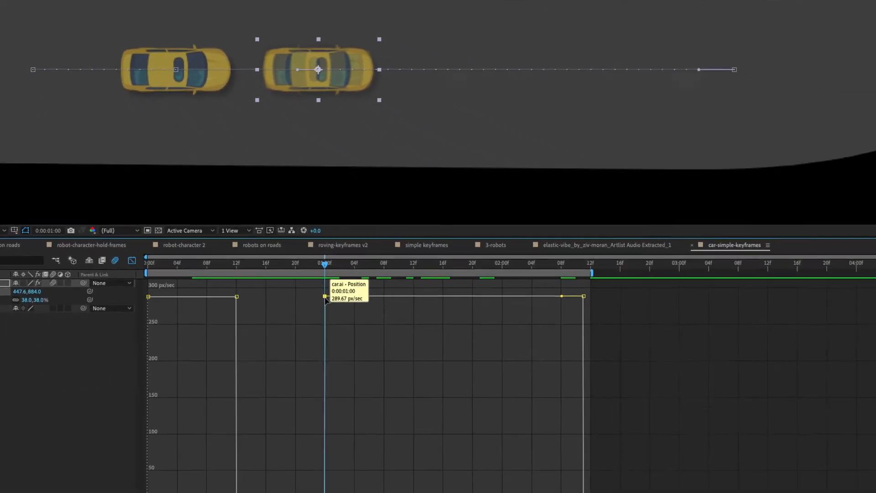
pyautogui.rightClick(324, 296)
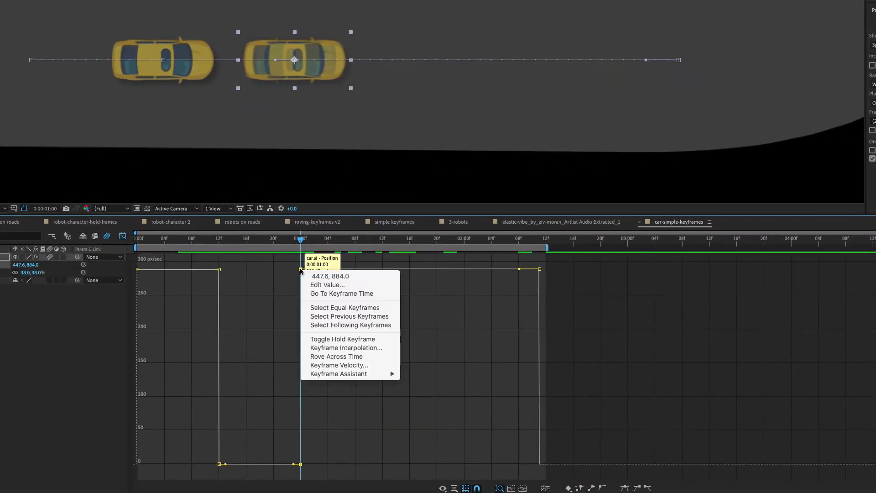
pyautogui.click(341, 339)
pyautogui.moveTo(313, 242); pyautogui.dragTo(542, 254)
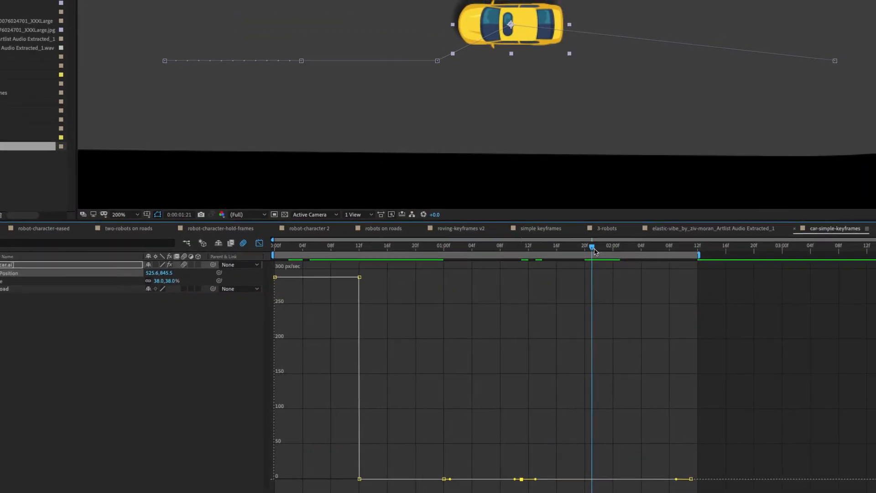
# - Keyframe the car near the road's lower edge at 0:00:01:21, at about 578, 936, and preview its jumps from 0:00:01:00
pyautogui.moveTo(470, 69); pyautogui.dragTo(514, 149)
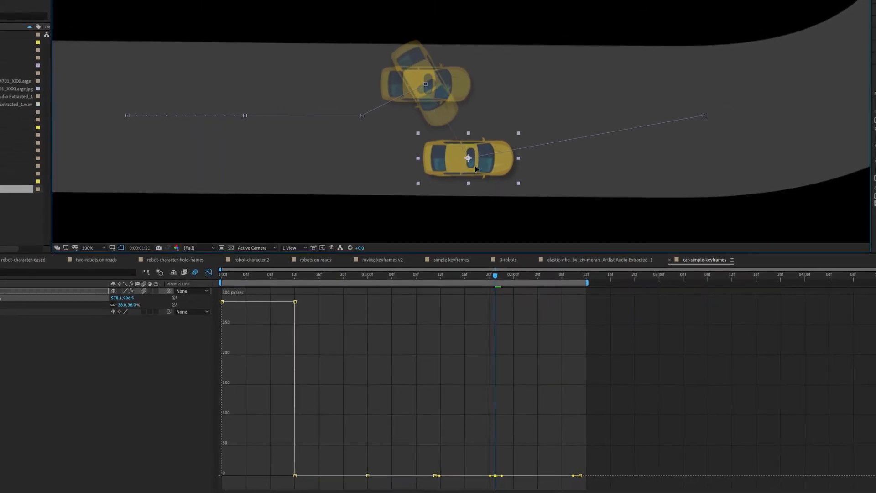
pyautogui.moveTo(493, 275)
pyautogui.mouseDown()
pyautogui.moveTo(337, 275)
pyautogui.moveTo(432, 276)
pyautogui.moveTo(454, 288)
pyautogui.moveTo(372, 288)
pyautogui.moveTo(446, 289)
pyautogui.moveTo(330, 280)
pyautogui.moveTo(503, 284)
pyautogui.mouseUp()
pyautogui.moveTo(544, 284); pyautogui.dragTo(367, 296)
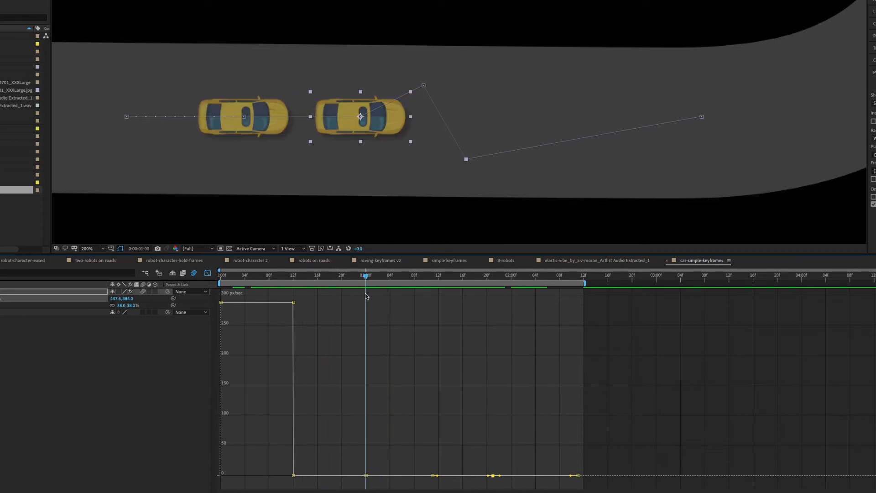
pyautogui.press('space')
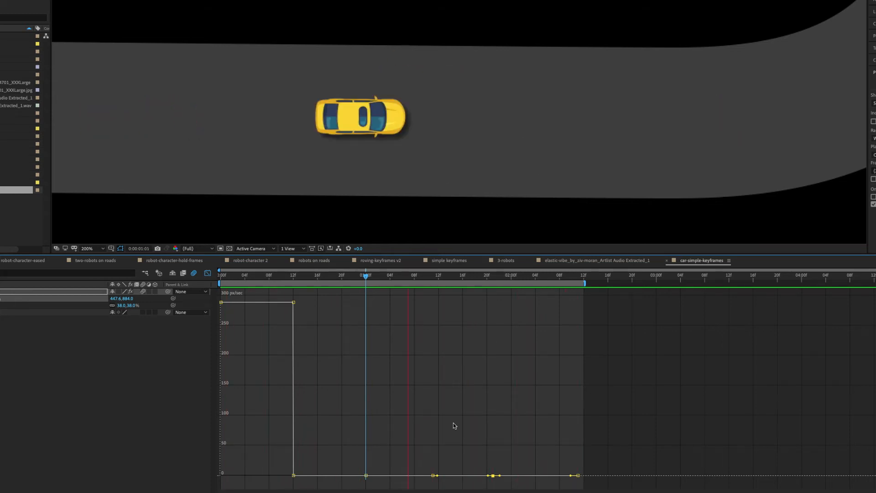
pyautogui.press('space')
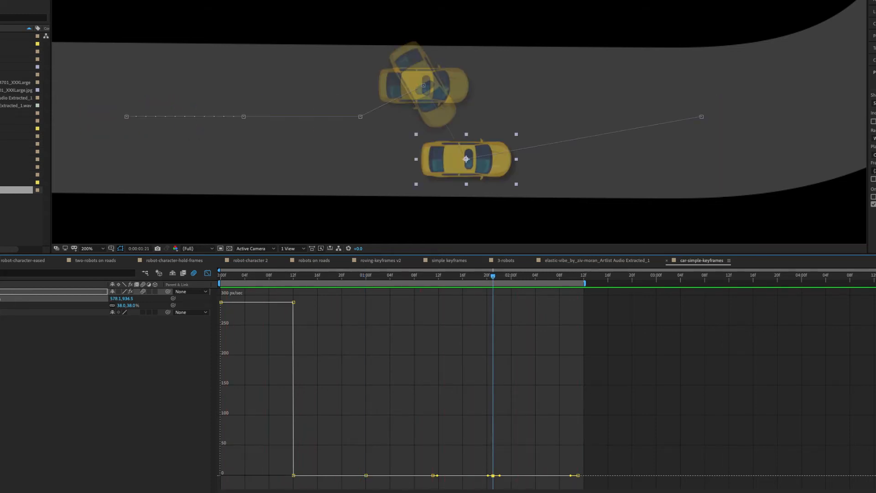
# - Hide the graph, convert the Position hold keyframes from 0:00:00:12 to 0:00:01:21 to linear, and preview the motion
pyautogui.click(207, 273)
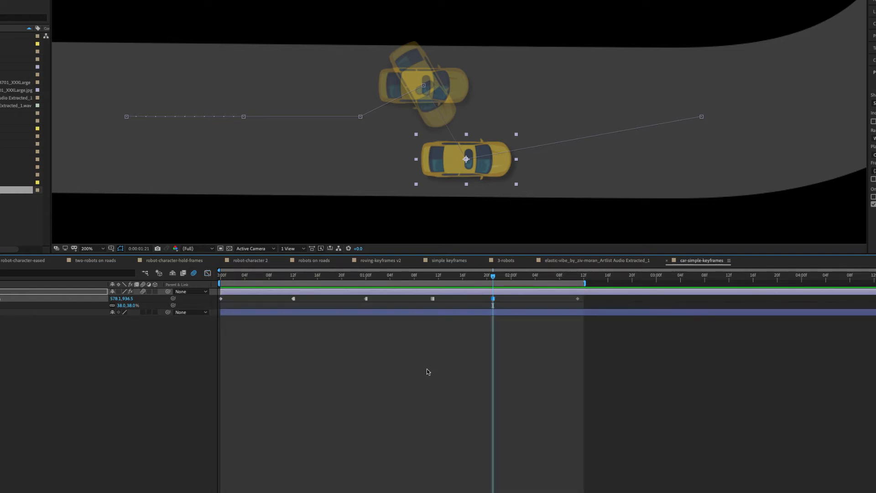
pyautogui.moveTo(487, 276); pyautogui.dragTo(386, 277)
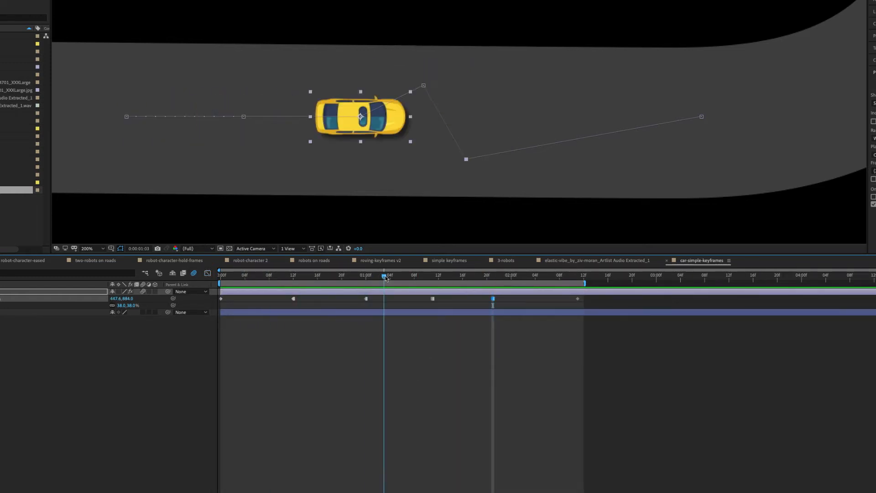
pyautogui.keyDown('ctrl'); pyautogui.click(366, 299); pyautogui.keyUp('ctrl')
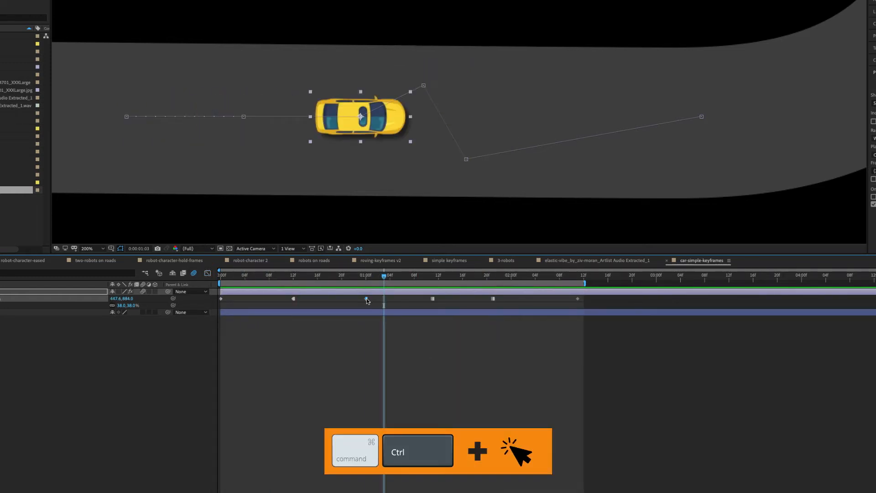
pyautogui.keyDown('ctrl'); pyautogui.click(432, 299); pyautogui.keyUp('ctrl')
pyautogui.keyDown('ctrl'); pyautogui.click(493, 299); pyautogui.keyUp('ctrl')
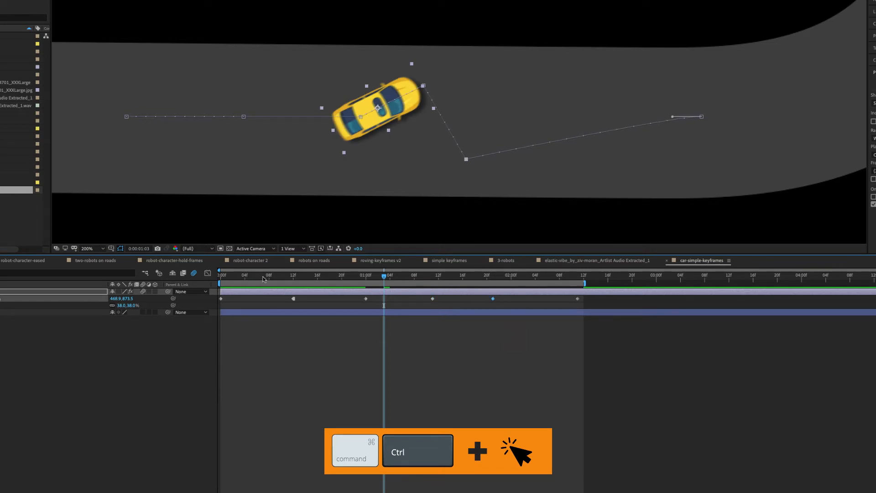
pyautogui.press('space')
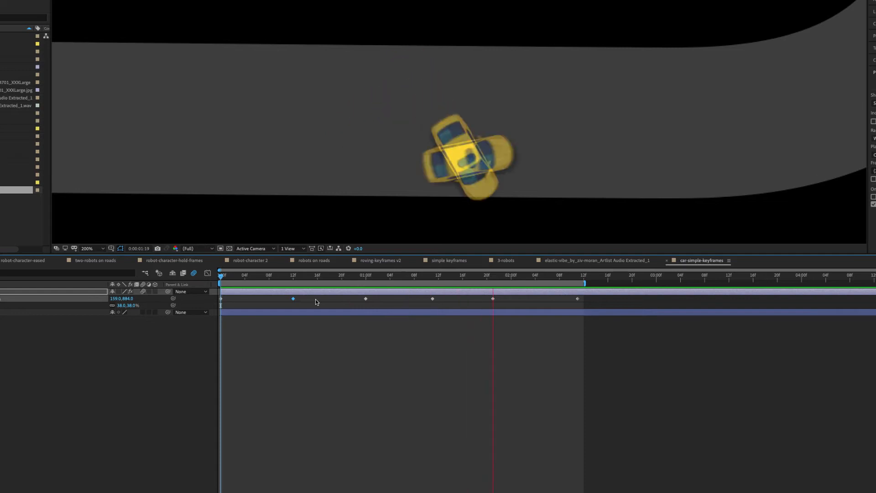
# - Set the Spatial Interpolation of the Position keyframe at 0:00:01:11 to Continuous Bezier and adjust its motion path handle
pyautogui.moveTo(471, 280); pyautogui.dragTo(435, 285)
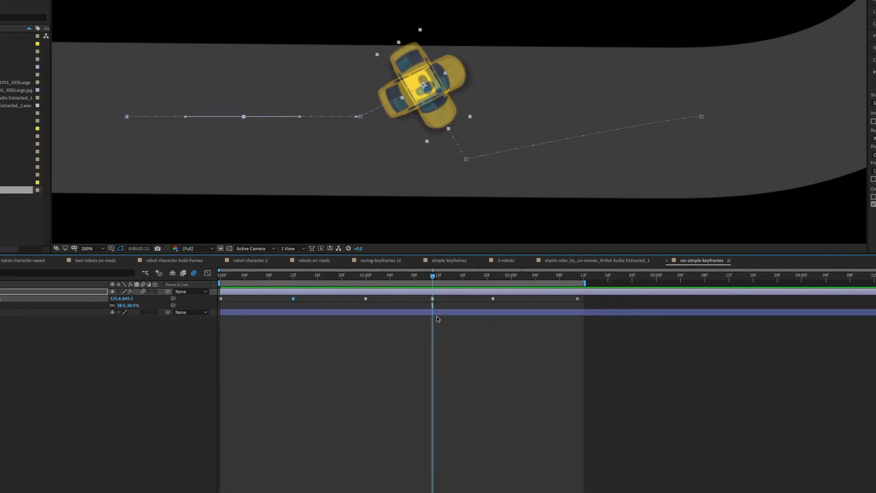
pyautogui.rightClick(433, 300)
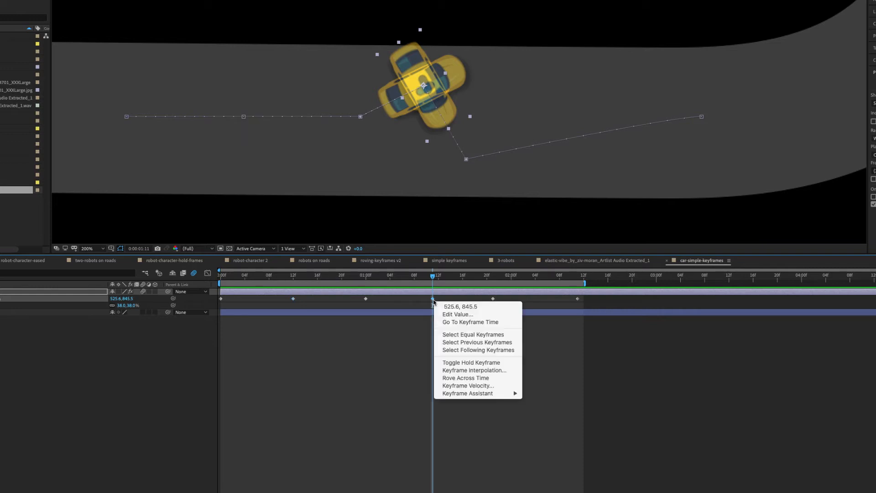
pyautogui.click(462, 370)
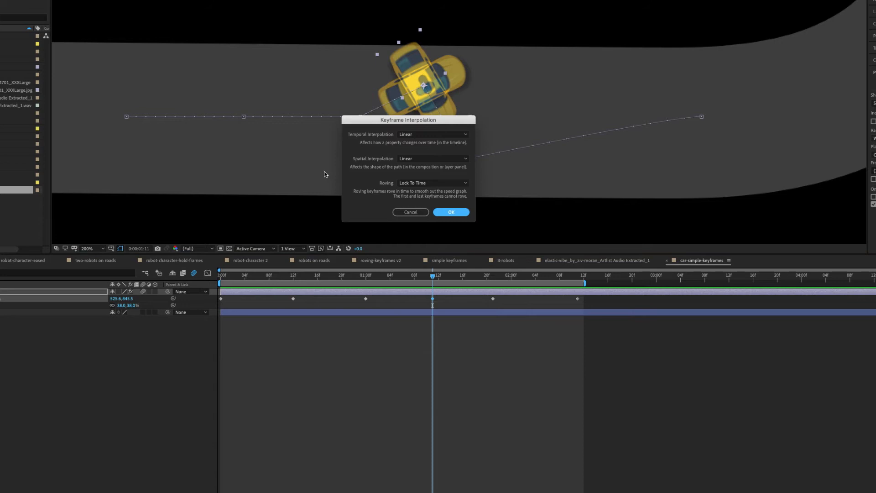
pyautogui.click(413, 134)
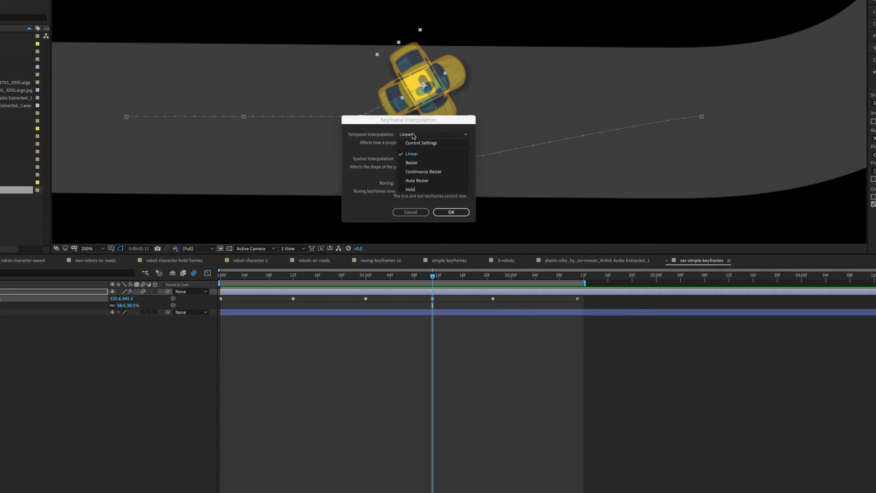
pyautogui.click(367, 128)
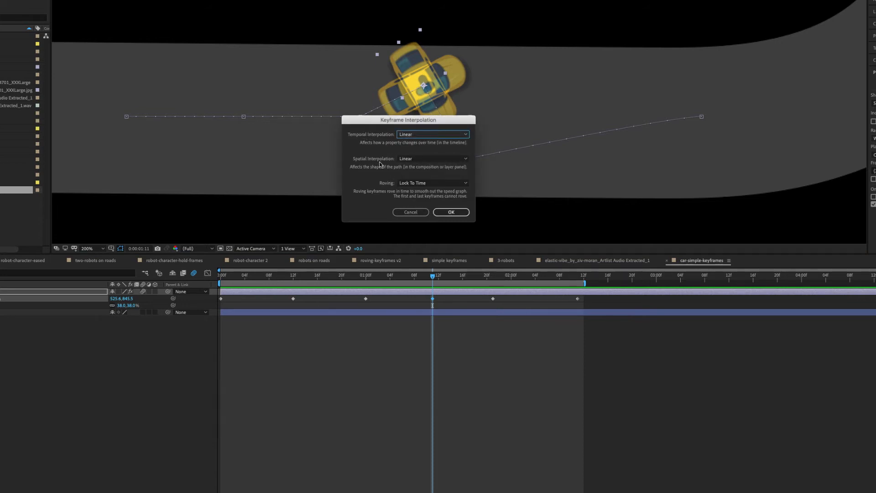
pyautogui.click(427, 160)
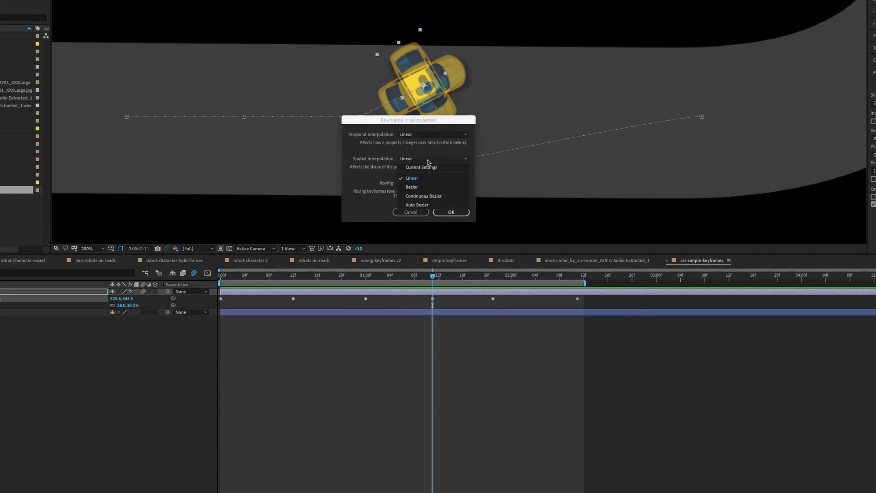
pyautogui.click(420, 197)
pyautogui.click(452, 212)
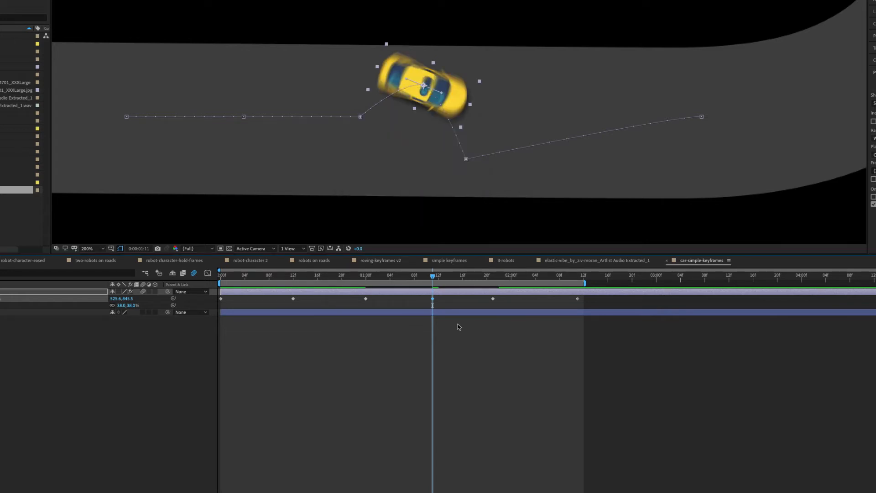
pyautogui.moveTo(443, 95); pyautogui.dragTo(449, 91)
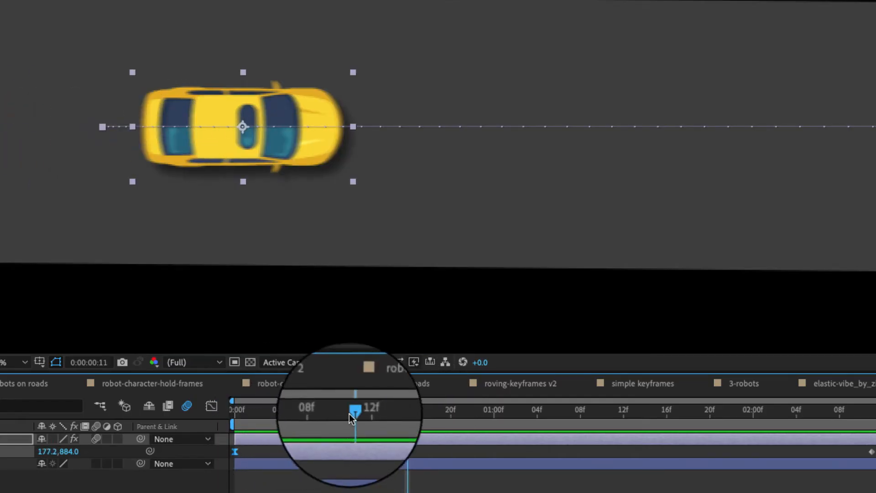
# - Bend the car's motion path into an S-curve by pulling the first keyframe's handle to the road's lower edge and the last keyframe's handle above the road
pyautogui.click(237, 412)
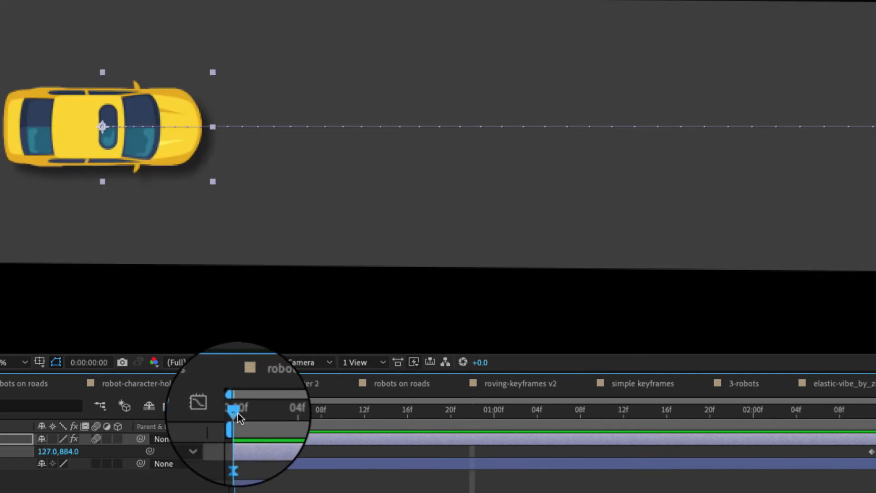
pyautogui.moveTo(270, 408); pyautogui.dragTo(594, 412)
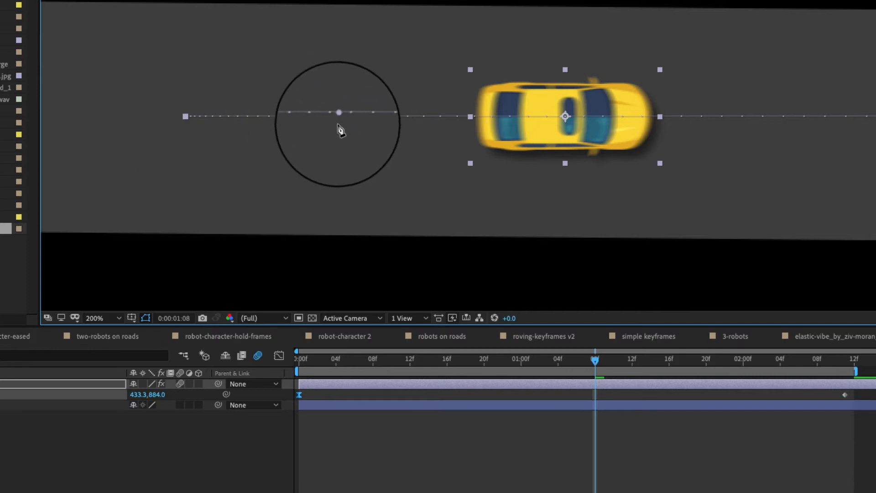
pyautogui.moveTo(338, 117); pyautogui.dragTo(326, 230)
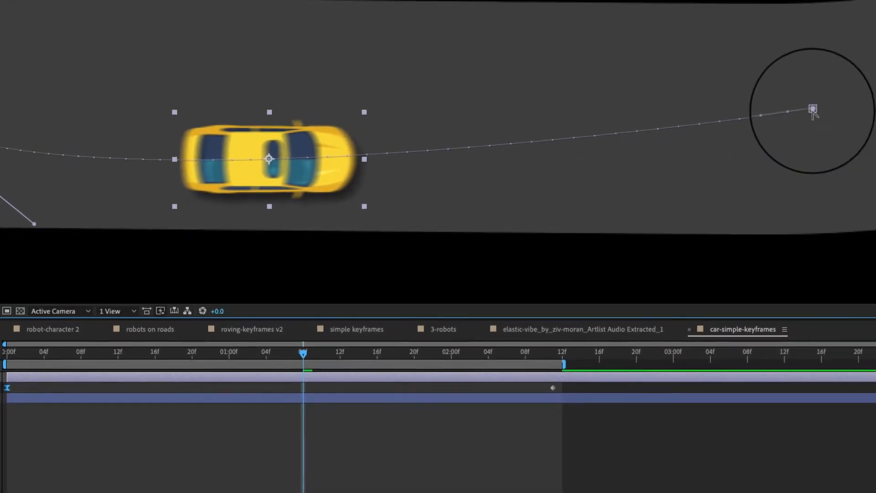
pyautogui.click(813, 110)
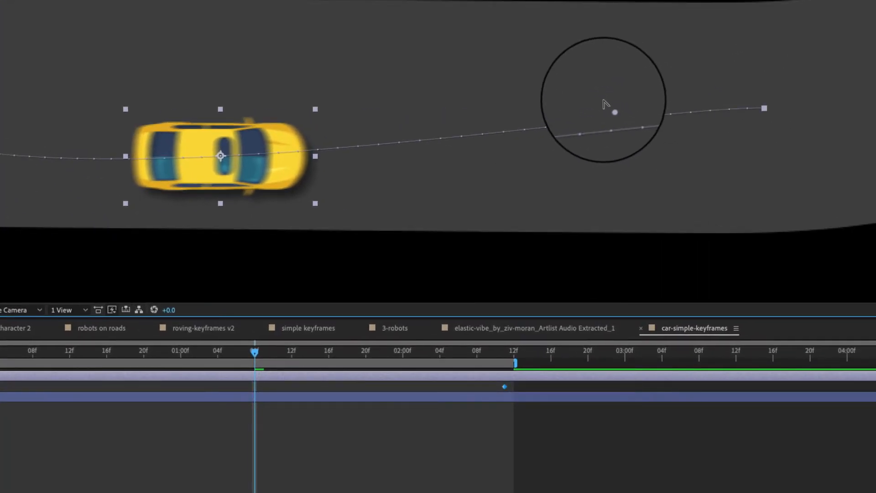
pyautogui.moveTo(612, 111); pyautogui.dragTo(620, 86)
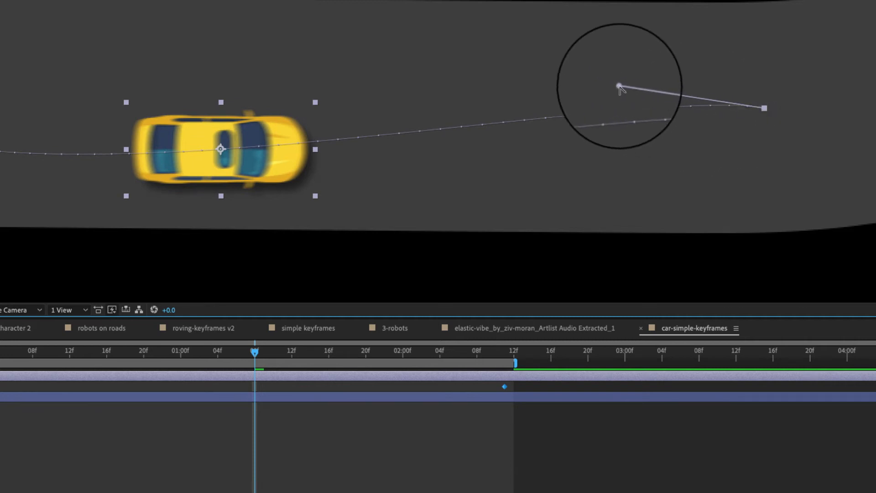
pyautogui.moveTo(619, 86); pyautogui.dragTo(406, 0)
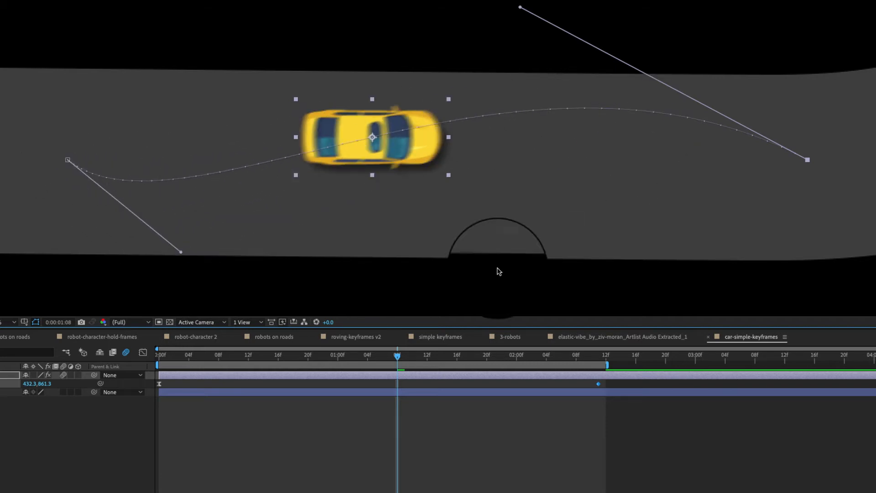
# - Return to the start of the timeline and preview the car's motion along the S-curve
pyautogui.moveTo(399, 350); pyautogui.dragTo(145, 356)
pyautogui.press('space')
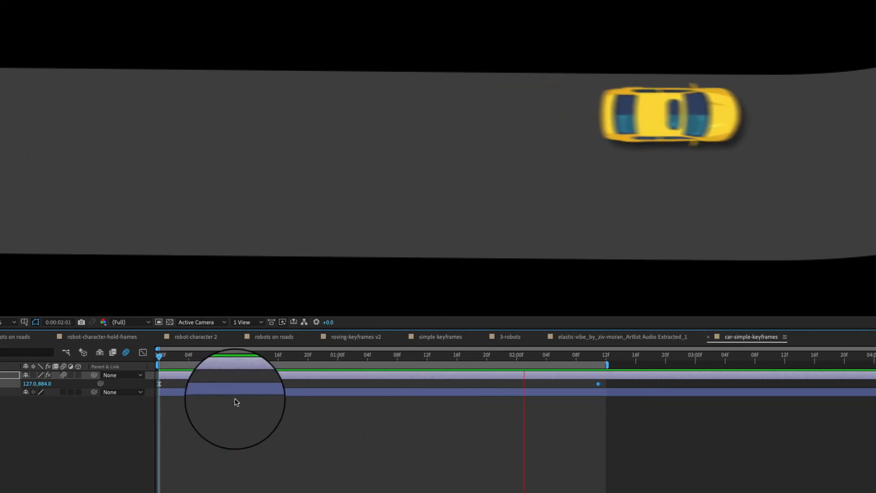
pyautogui.press('space')
# - At 0:00:01:13, pull the first keyframe's path handle well below the road to deepen the first bend, and check the motion back to 0:00:00:08
pyautogui.moveTo(405, 358); pyautogui.dragTo(434, 359)
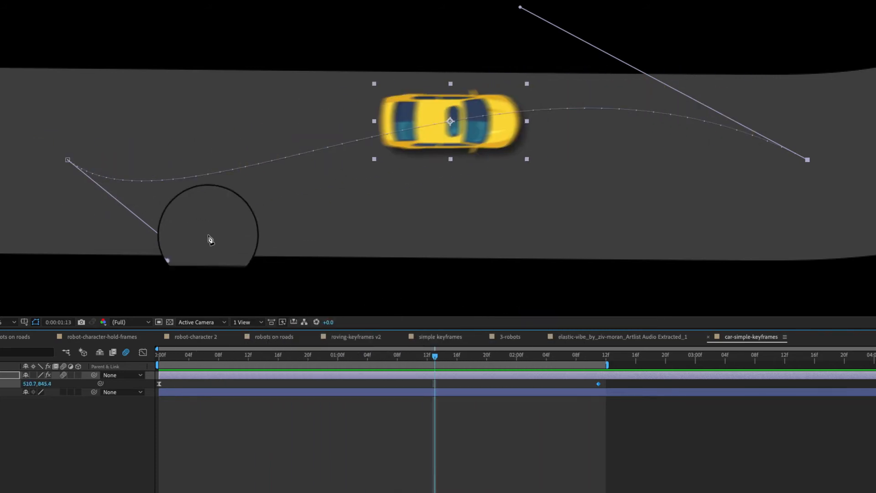
pyautogui.moveTo(180, 251); pyautogui.dragTo(319, 444)
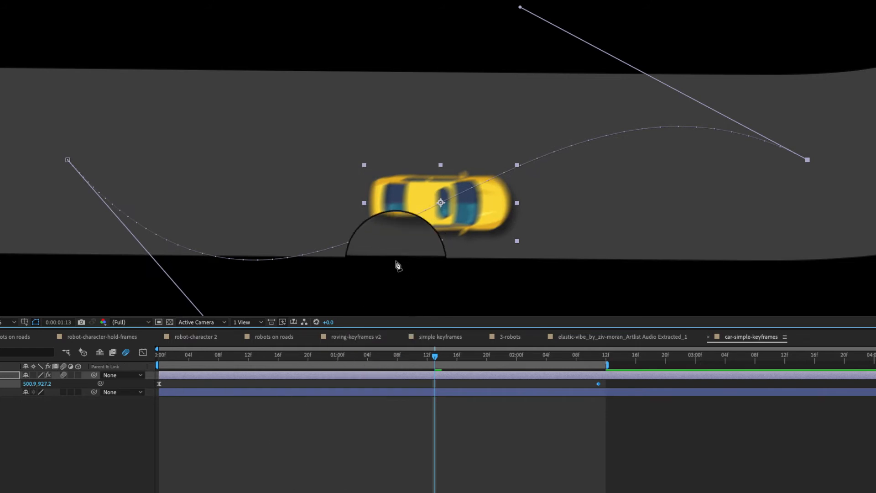
pyautogui.moveTo(432, 357); pyautogui.dragTo(219, 354)
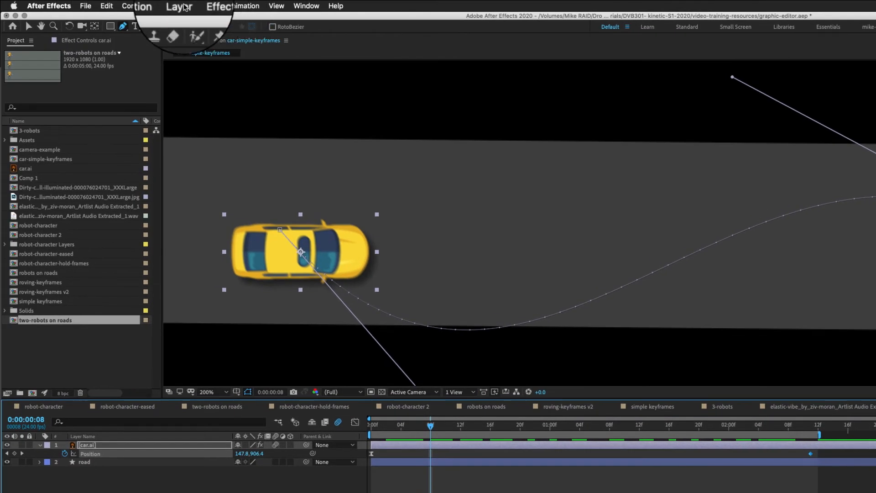
# - Set the car layer's Auto-Orientation to Orient Along Path
pyautogui.click(179, 6)
pyautogui.moveTo(201, 119)
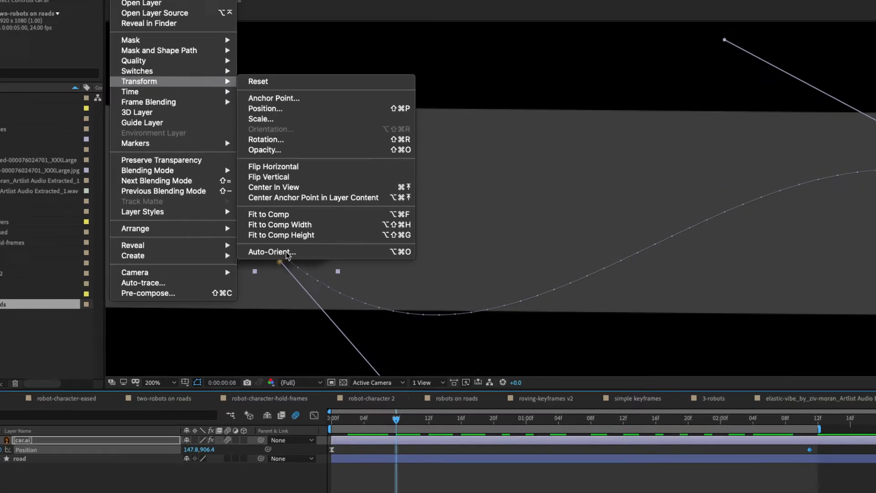
pyautogui.click(328, 272)
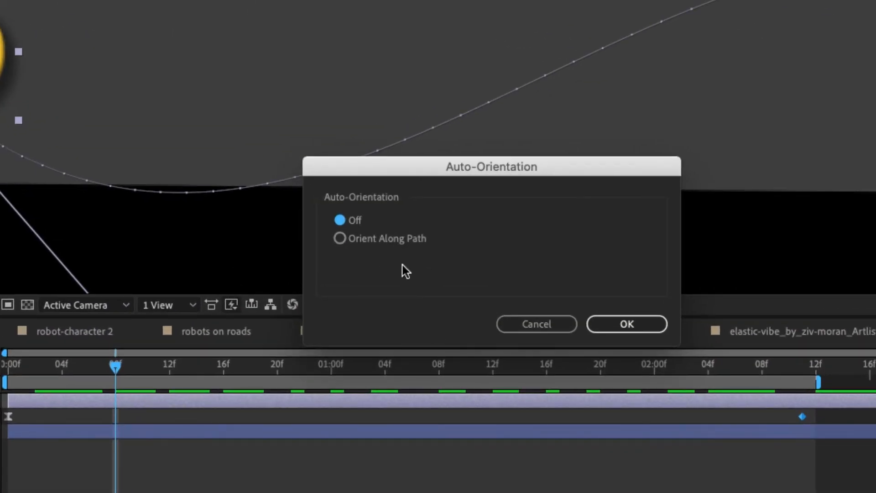
pyautogui.click(340, 239)
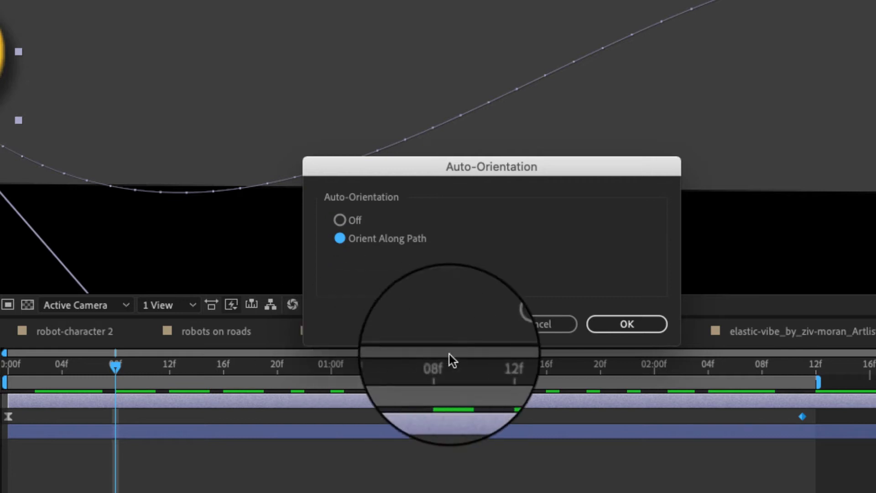
pyautogui.click(626, 322)
# - Preview the car turning along its path from the start and scrub to 0:00:01:06
pyautogui.moveTo(117, 367); pyautogui.dragTo(24, 368)
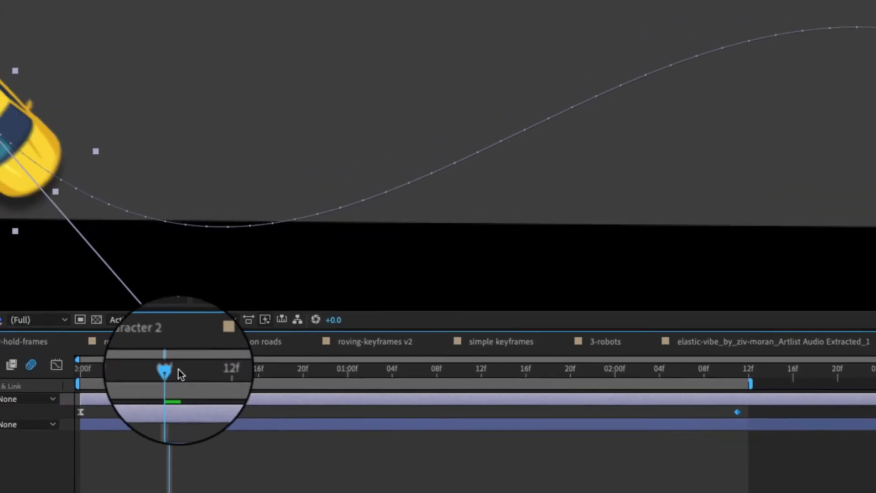
pyautogui.moveTo(204, 378)
pyautogui.mouseDown()
pyautogui.moveTo(616, 389)
pyautogui.moveTo(372, 400)
pyautogui.moveTo(194, 366)
pyautogui.mouseUp()
pyautogui.press('space')
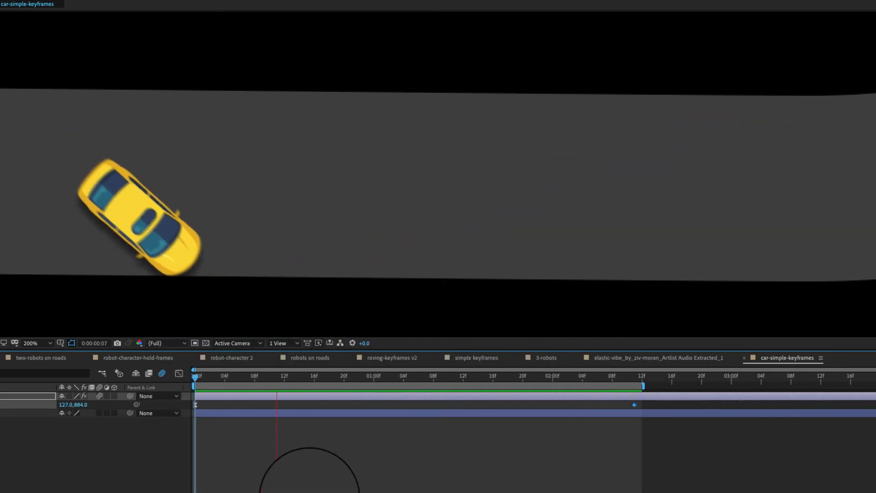
pyautogui.press('space')
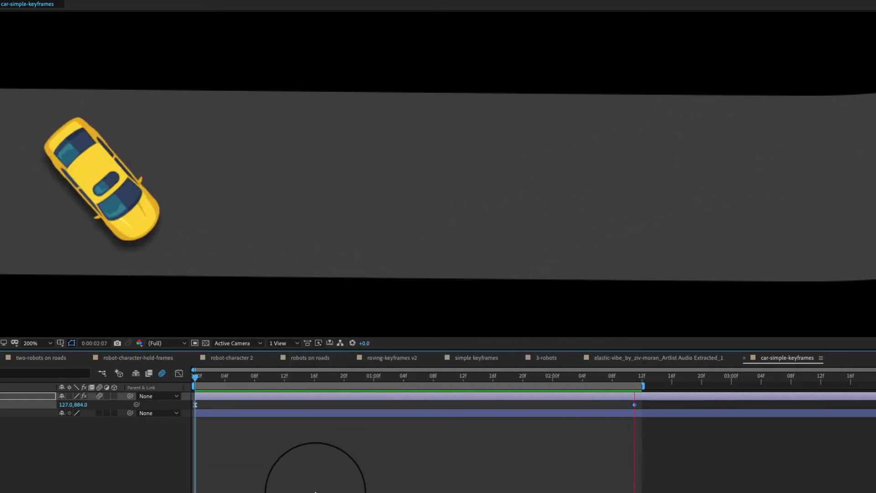
pyautogui.moveTo(284, 384); pyautogui.dragTo(416, 384)
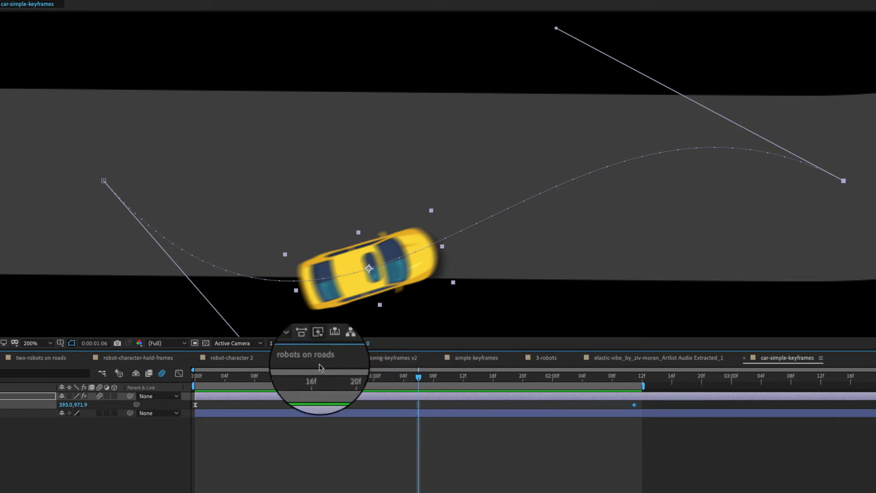
# - Show the Position speed graph and scrub between 0:00:00:00 and 0:00:01:06 to compare it with the car's motion, stopping at 0:00:01:00
pyautogui.click(179, 374)
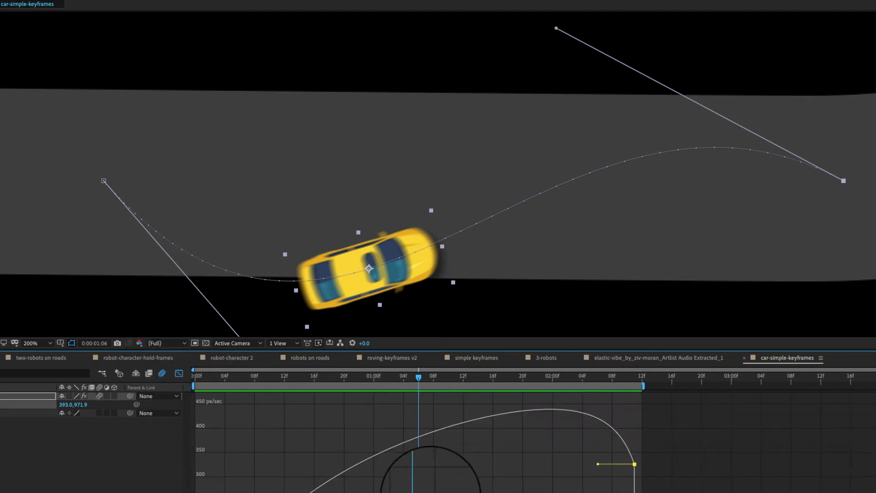
pyautogui.moveTo(419, 378); pyautogui.dragTo(309, 382)
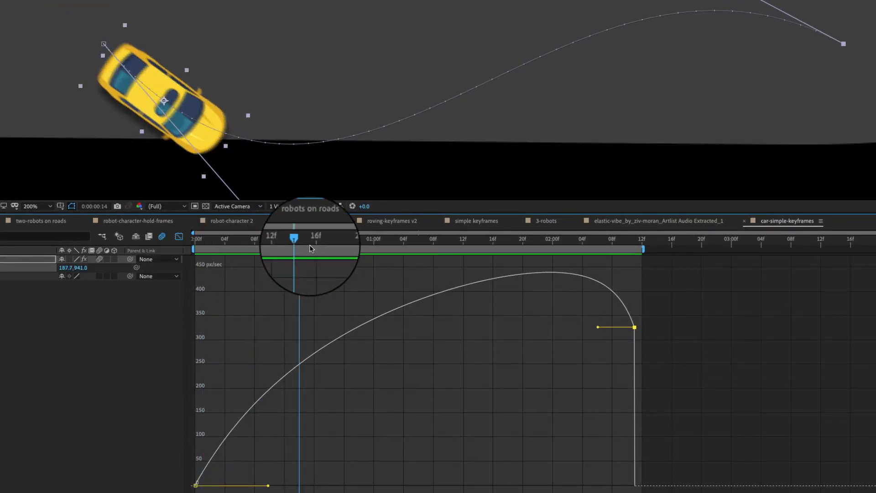
pyautogui.moveTo(310, 245); pyautogui.dragTo(177, 248)
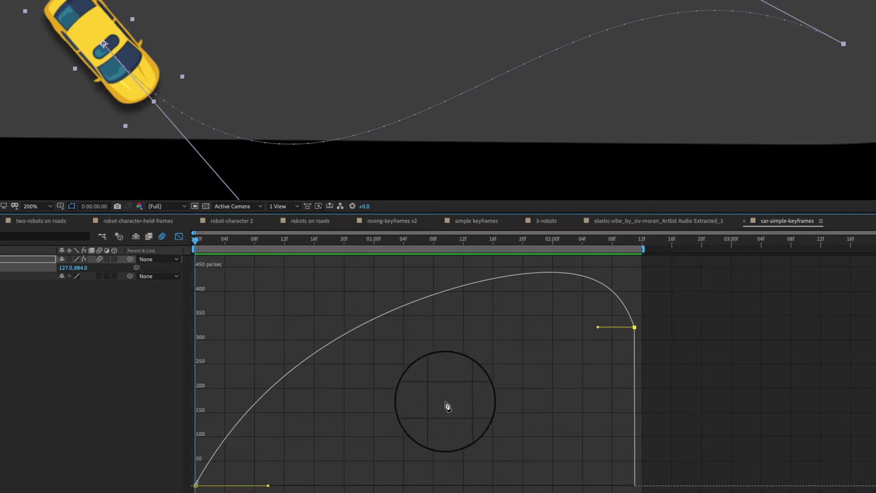
pyautogui.click(378, 238)
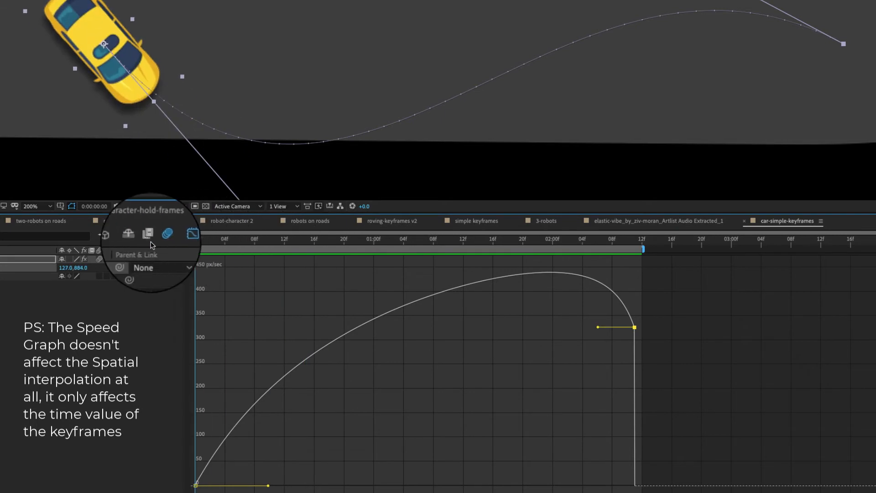
pyautogui.click(347, 239)
pyautogui.click(373, 240)
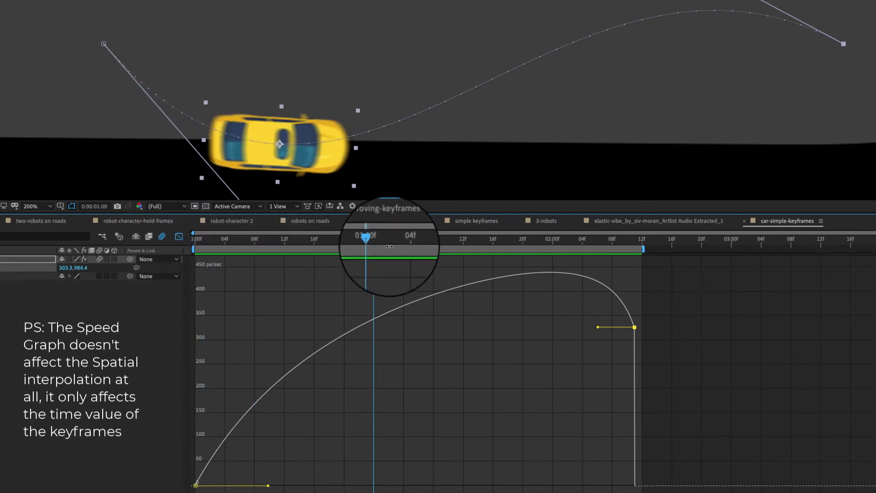
# - Reselect the car's Position property and switch its graph to the value graph
pyautogui.click(25, 330)
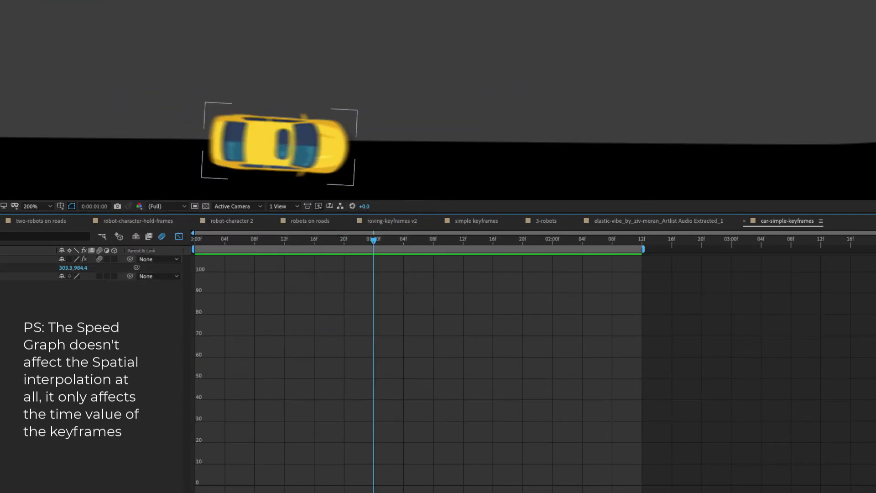
pyautogui.click(4, 268)
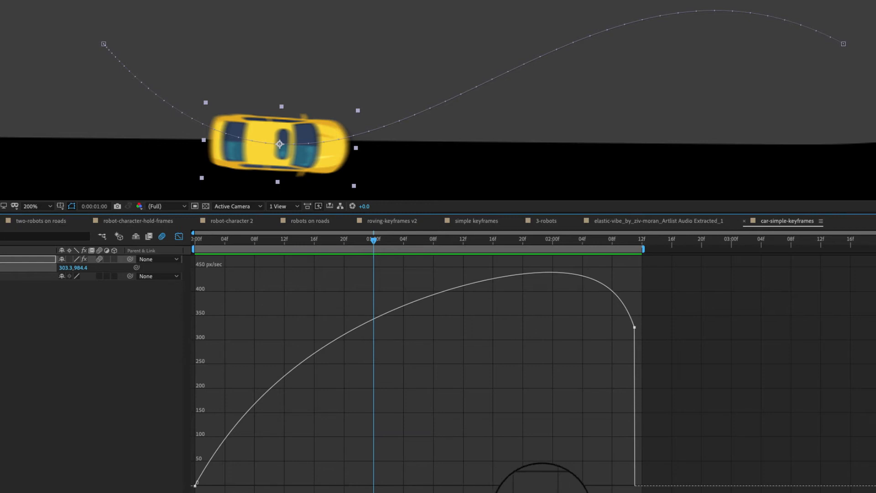
pyautogui.click(525, 472)
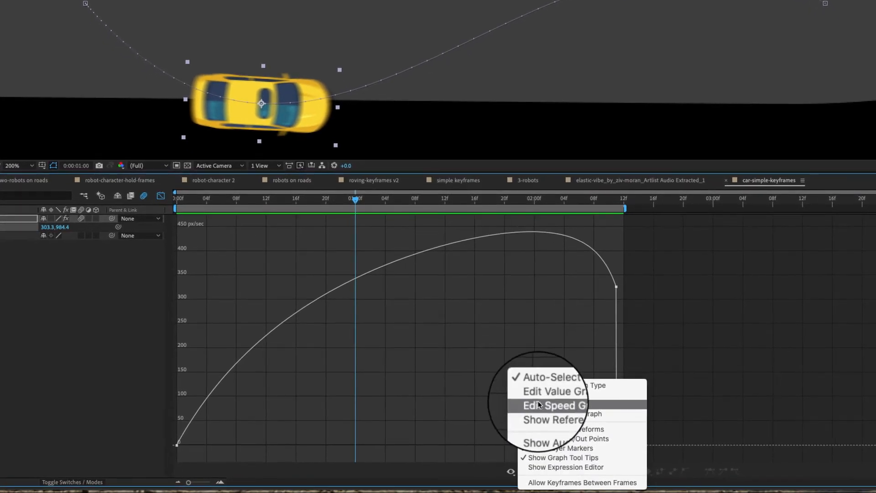
pyautogui.click(546, 395)
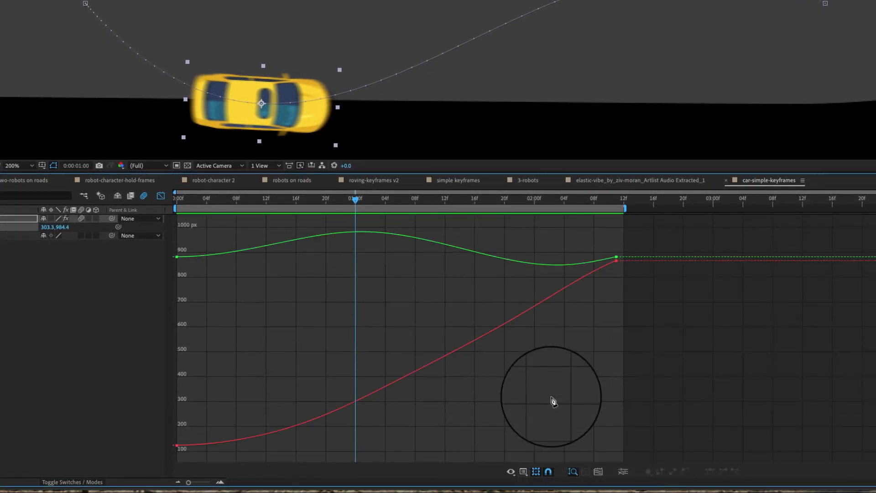
# - Scrub the timeline to compare the two Position value curves with the car's movement, and return to 0:00:00:00
pyautogui.moveTo(347, 236)
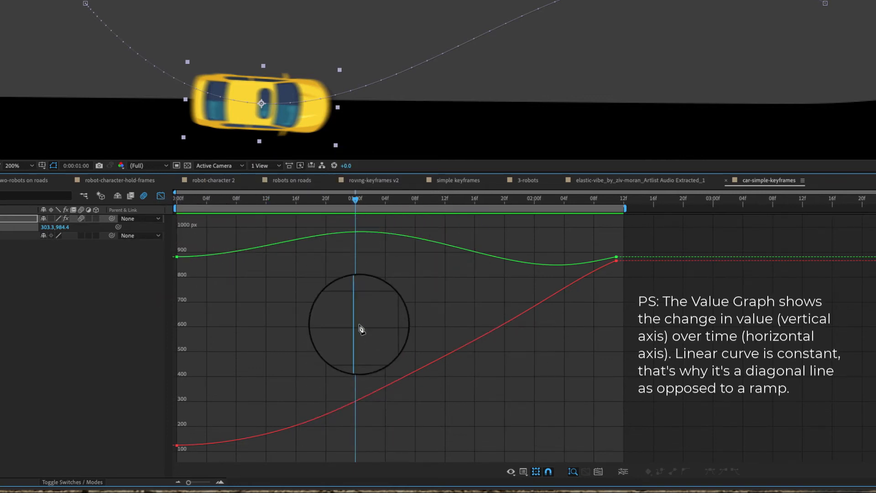
pyautogui.moveTo(356, 199); pyautogui.dragTo(394, 208)
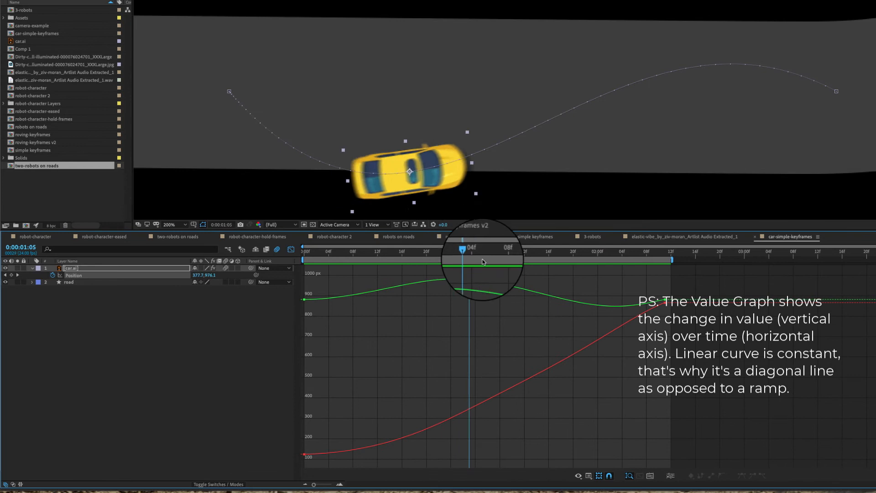
pyautogui.moveTo(483, 260); pyautogui.dragTo(494, 261)
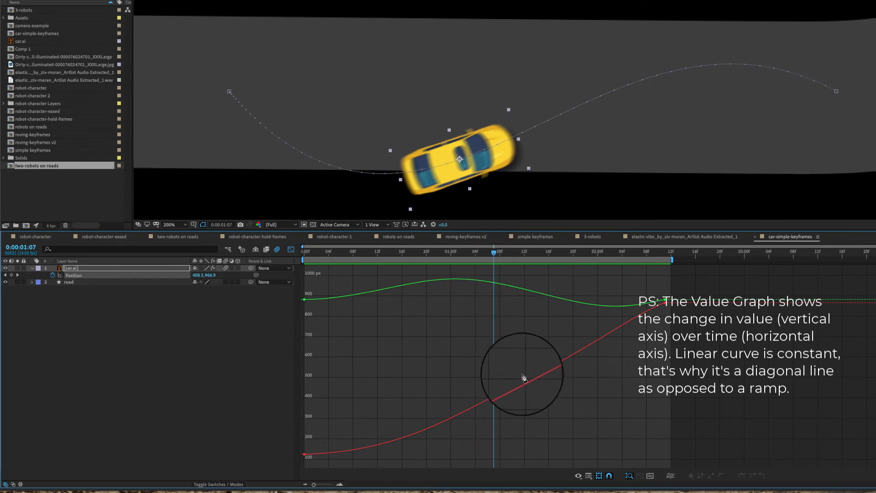
pyautogui.moveTo(346, 453)
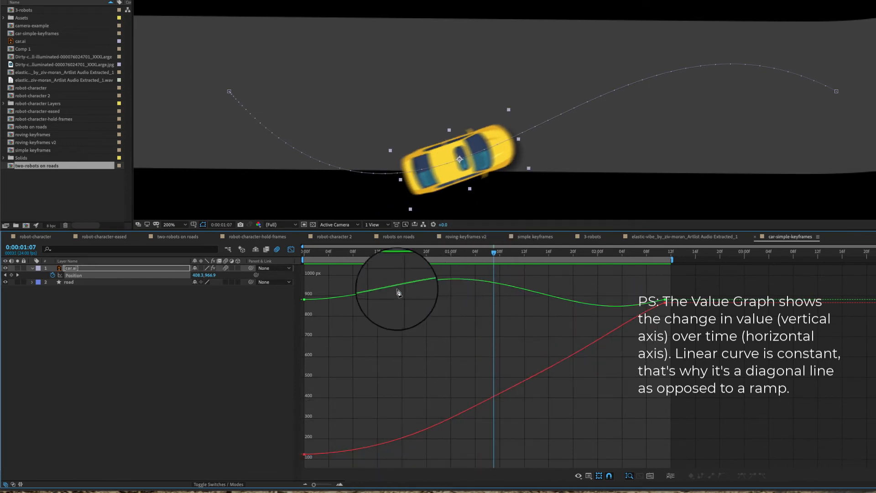
pyautogui.moveTo(494, 252); pyautogui.dragTo(567, 252)
pyautogui.moveTo(352, 254); pyautogui.dragTo(291, 254)
# - Undo the removal of the first Position keyframe and inspect that keyframe in the value graph, scrubbing to 0:00:00:03
pyautogui.click(305, 300)
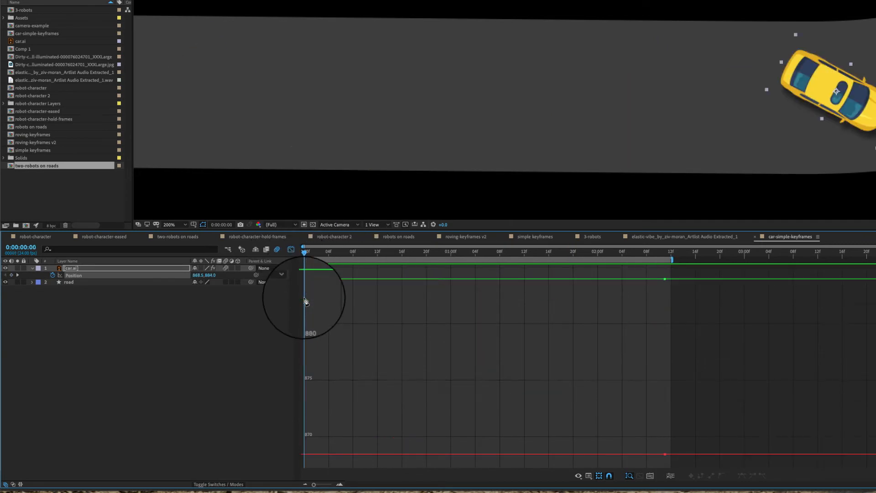
pyautogui.hotkey('ctrl', 'z')
pyautogui.click(305, 301)
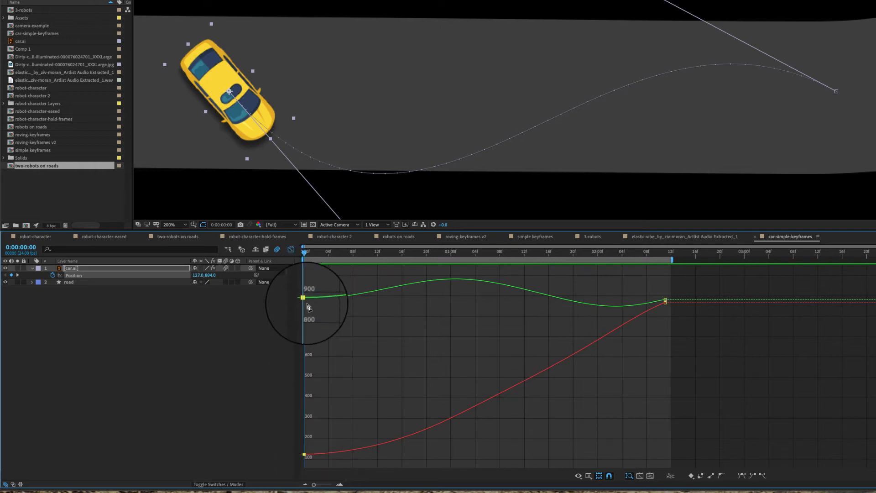
pyautogui.moveTo(305, 253); pyautogui.dragTo(323, 259)
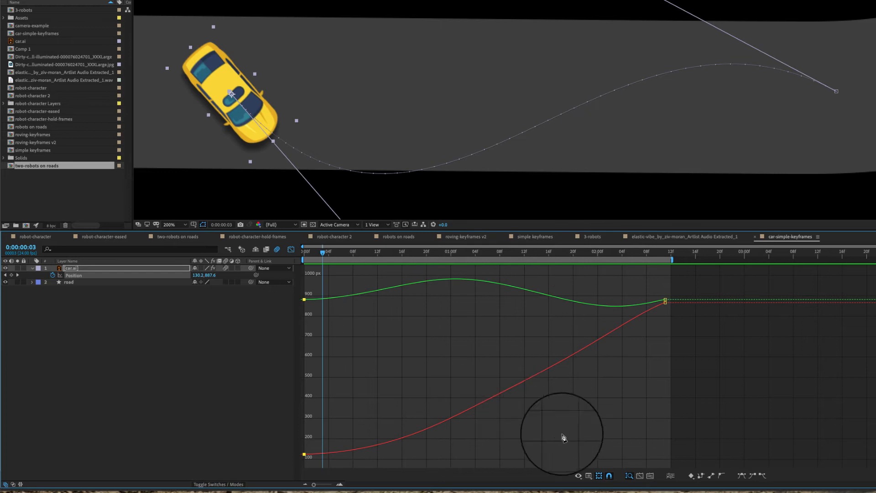
# - Switch the Position graph to the speed graph and return to 0:00:00:00
pyautogui.click(588, 476)
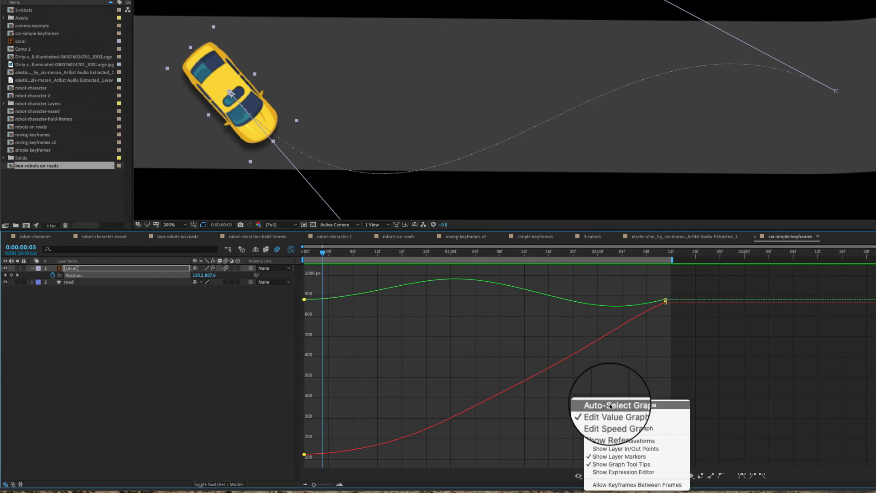
pyautogui.click(588, 420)
pyautogui.press('Home')
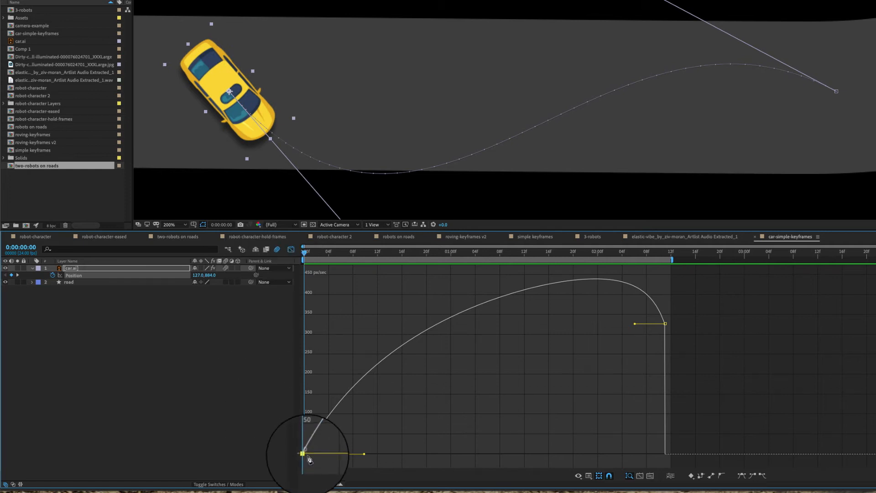
# - Review the temporal and spatial Keyframe Interpolation settings of the first Position keyframe and leave them without applying changes
pyautogui.moveTo(304, 455)
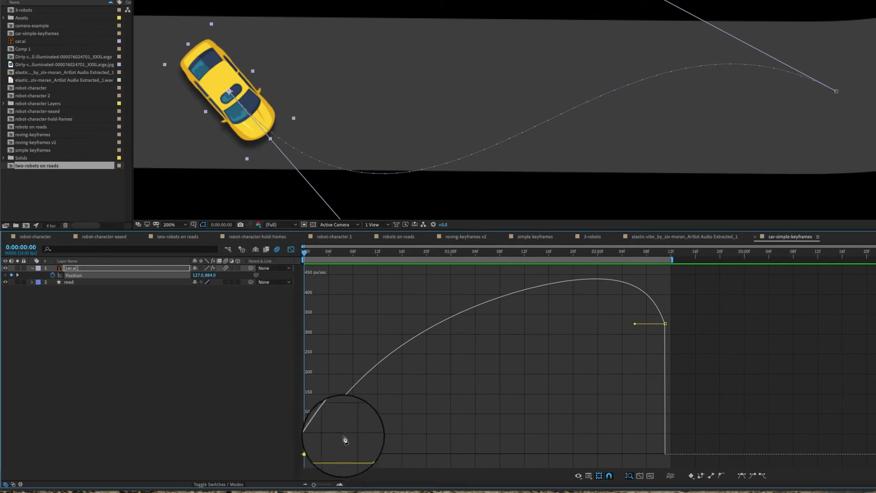
pyautogui.rightClick(304, 454)
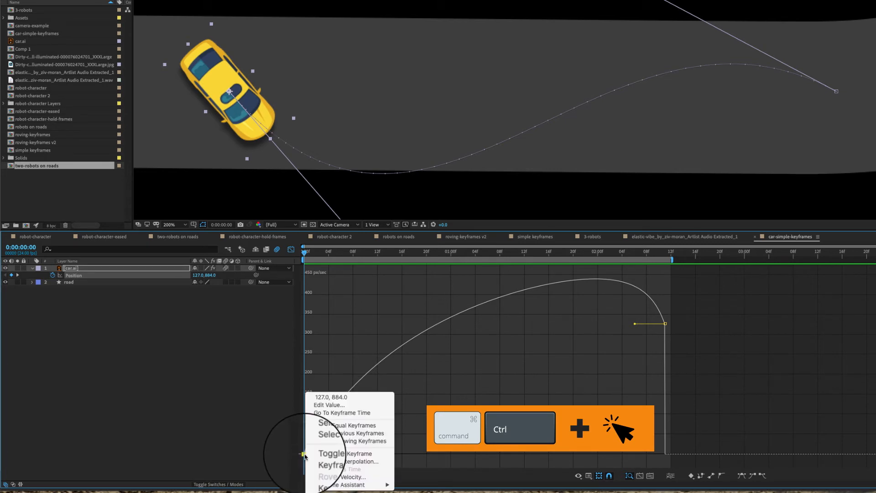
pyautogui.click(334, 463)
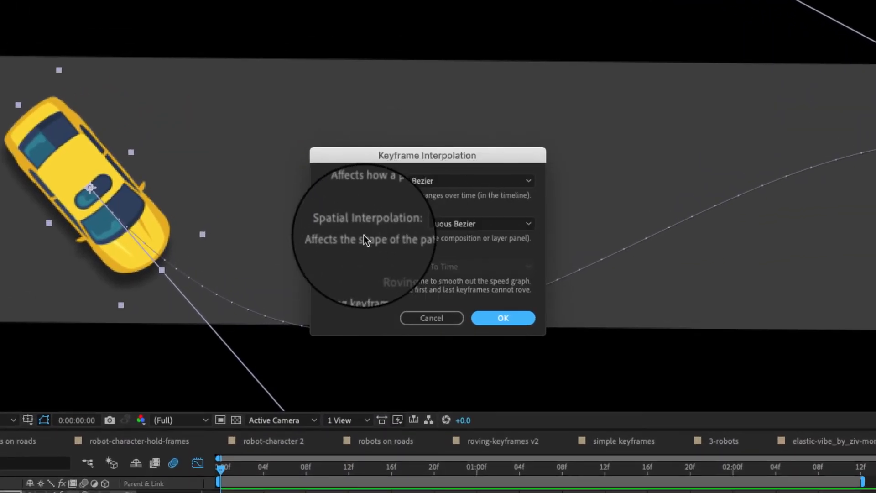
pyautogui.click(422, 319)
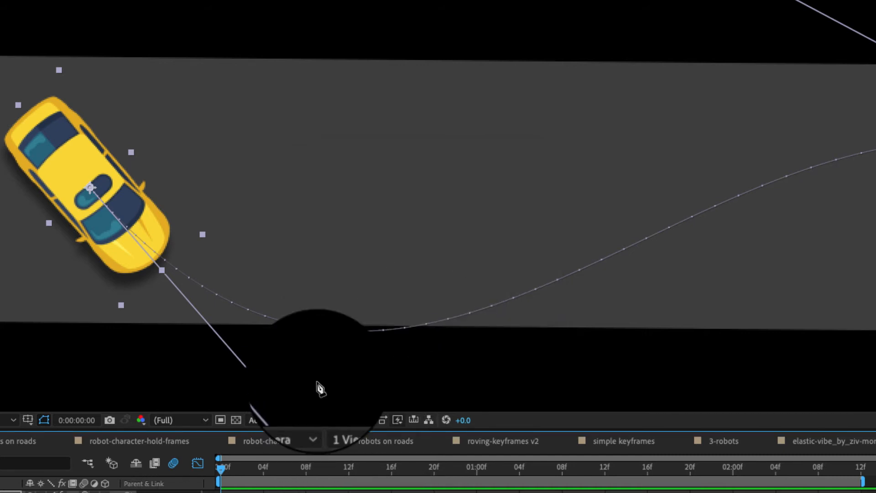
# - Shorten the first keyframe's motion path handle below the road to make the first bend shallower
pyautogui.moveTo(359, 349); pyautogui.dragTo(385, 129)
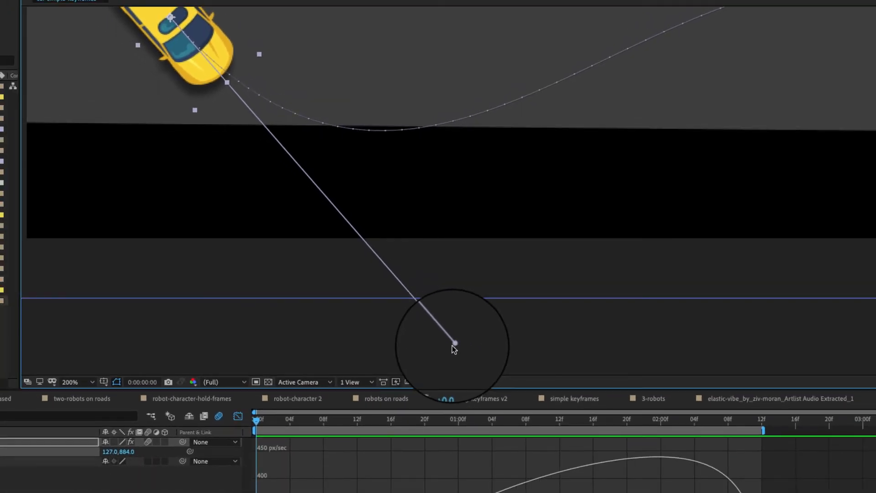
pyautogui.moveTo(454, 346); pyautogui.dragTo(382, 313)
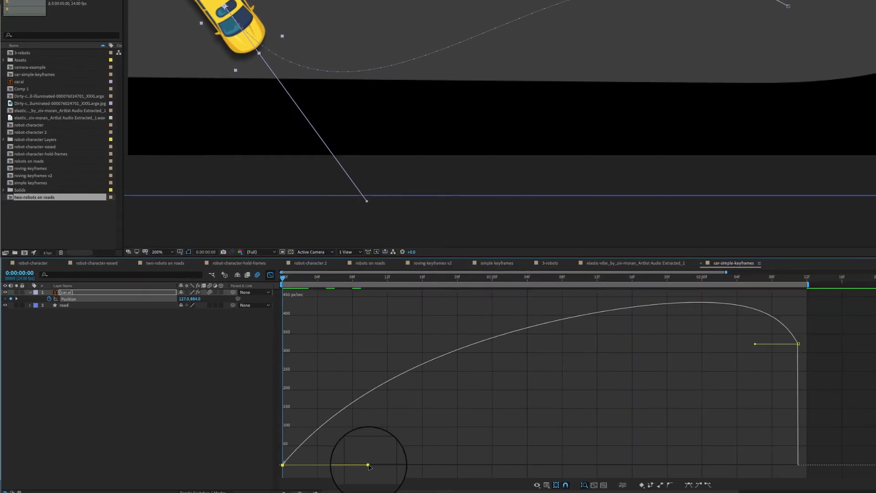
# - Collapse the outgoing speed handle of the first Position keyframe and scrub the car along its path to 0:00:01:07
pyautogui.moveTo(368, 465); pyautogui.dragTo(281, 468)
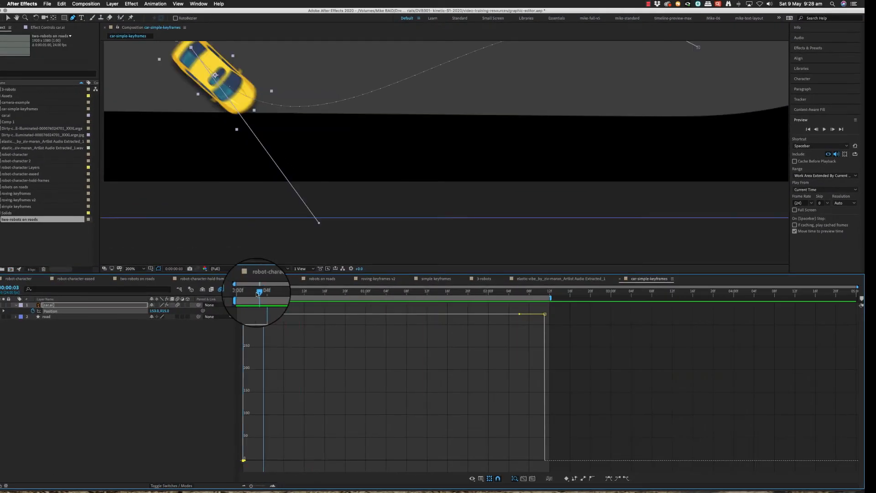
pyautogui.moveTo(257, 293); pyautogui.dragTo(401, 296)
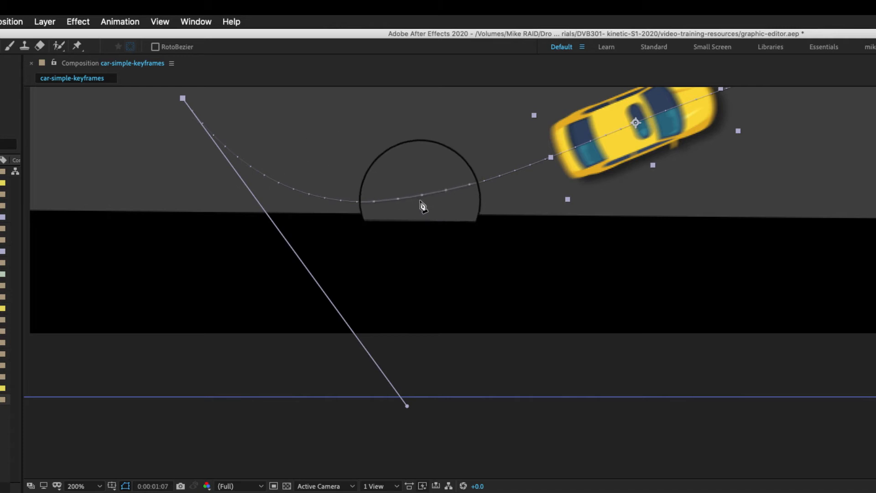
pyautogui.moveTo(550, 180); pyautogui.dragTo(516, 305)
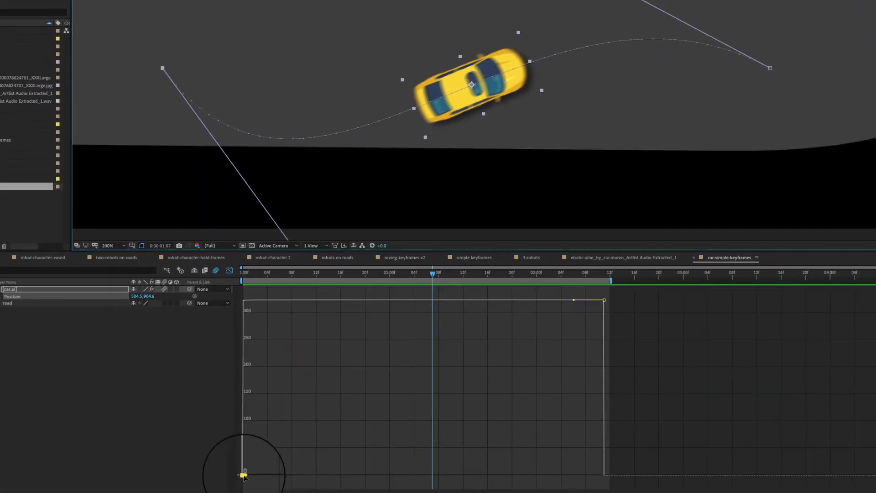
# - Extend the first Position keyframe's outgoing speed handle, ease the last keyframe down to zero speed, and scrub to 0:00:00:19
pyautogui.moveTo(243, 476); pyautogui.dragTo(303, 475)
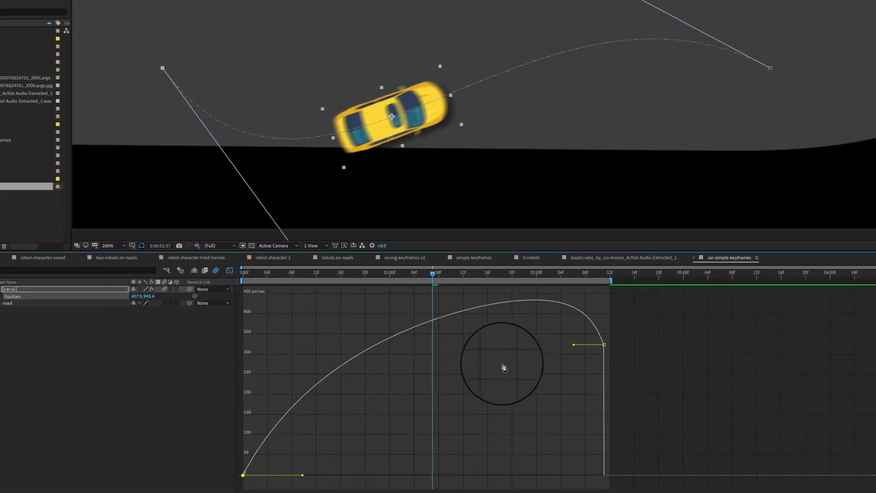
pyautogui.moveTo(574, 349); pyautogui.dragTo(461, 475)
pyautogui.moveTo(360, 276); pyautogui.dragTo(359, 321)
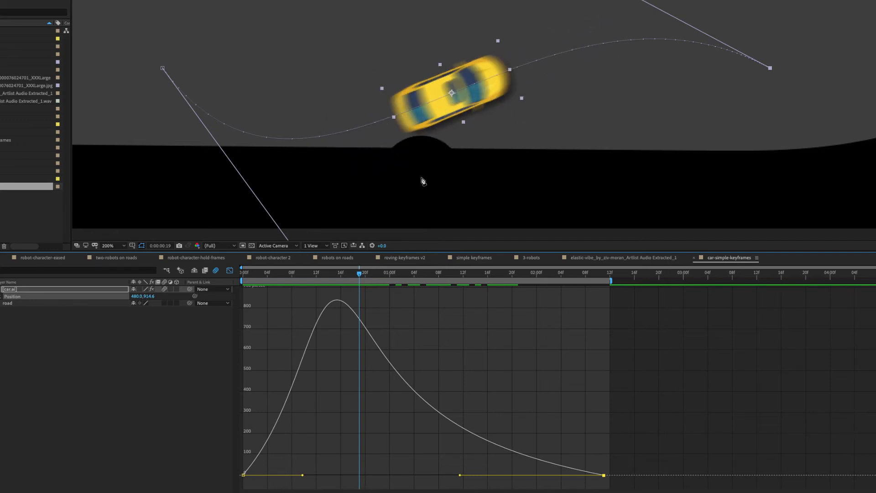
# - Preview the eased car motion along the curved path from 0:00:00:00
pyautogui.moveTo(358, 273); pyautogui.dragTo(220, 277)
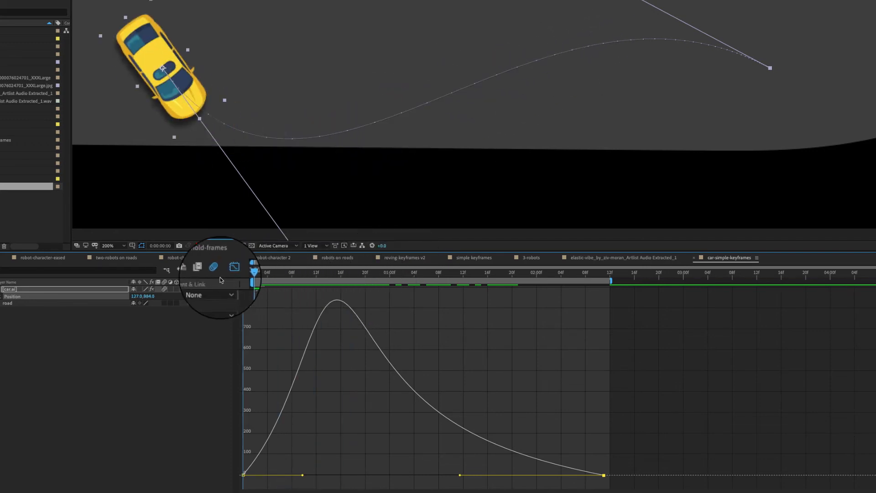
pyautogui.press('space')
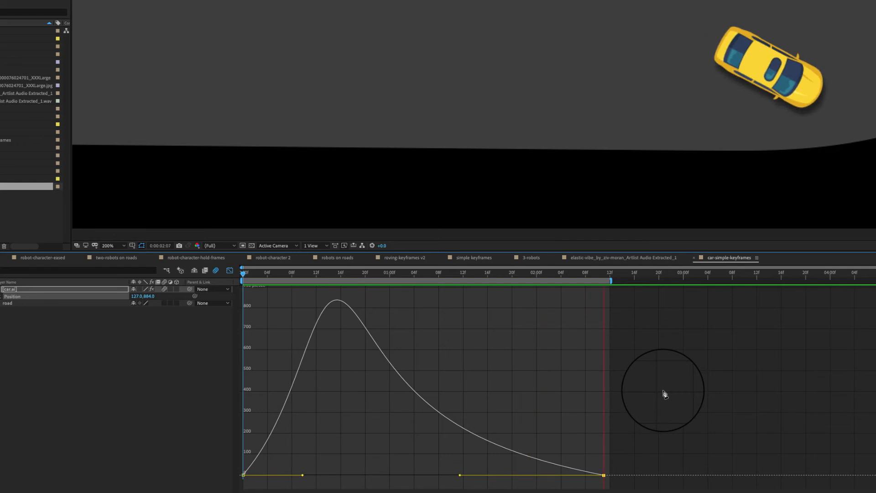
pyautogui.press('space')
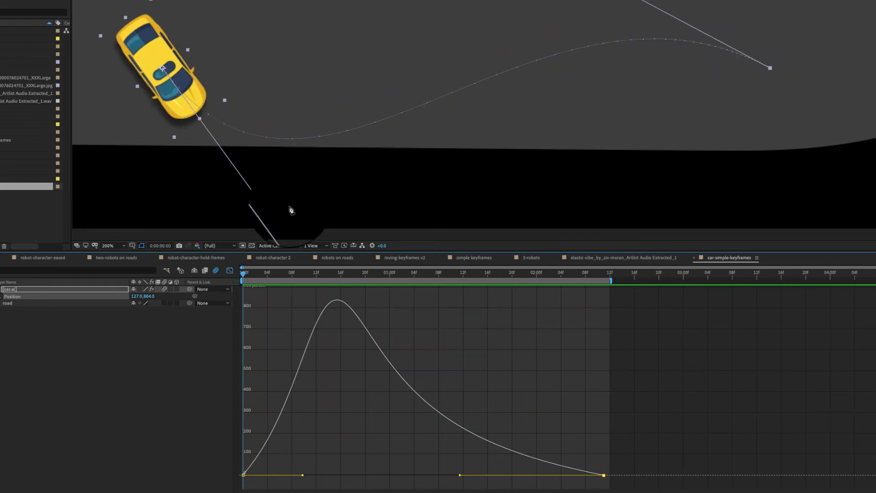
# - Straighten the car's motion path by aligning the direction handles of both Position keyframes with the road
pyautogui.scroll(-3, 297, 212)
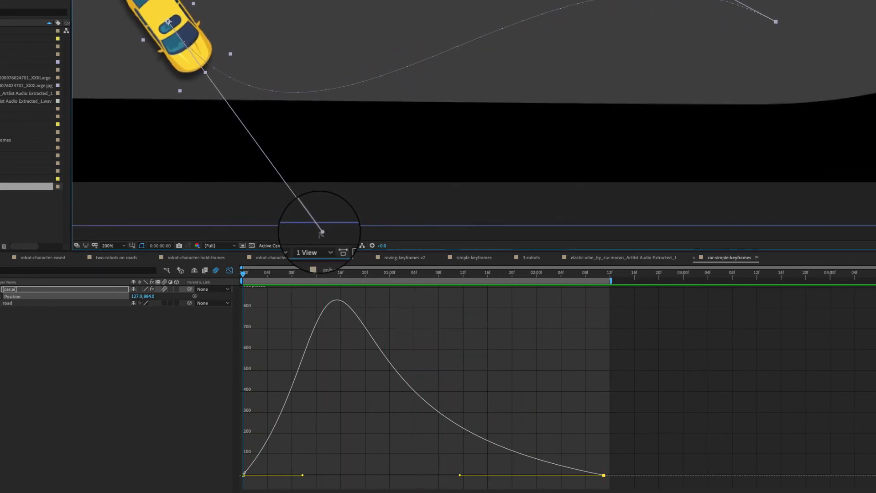
pyautogui.moveTo(322, 233); pyautogui.dragTo(344, 20)
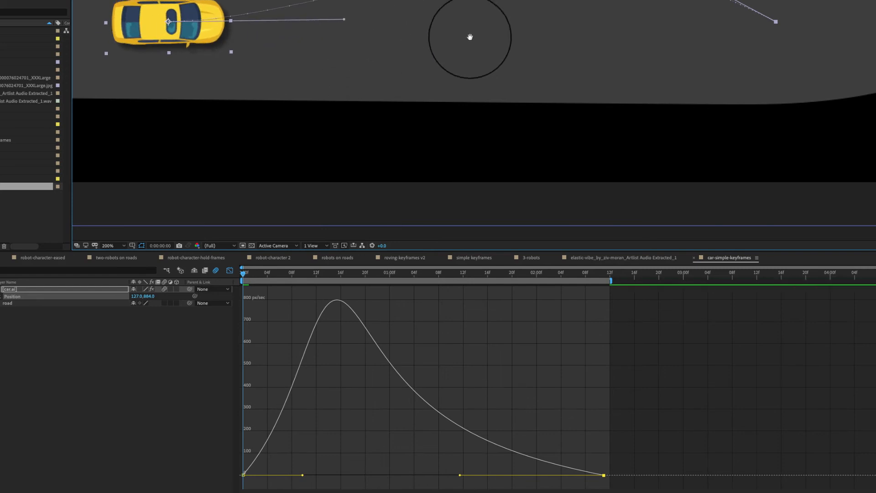
pyautogui.moveTo(469, 36); pyautogui.dragTo(434, 146)
pyautogui.moveTo(491, 4); pyautogui.dragTo(517, 155)
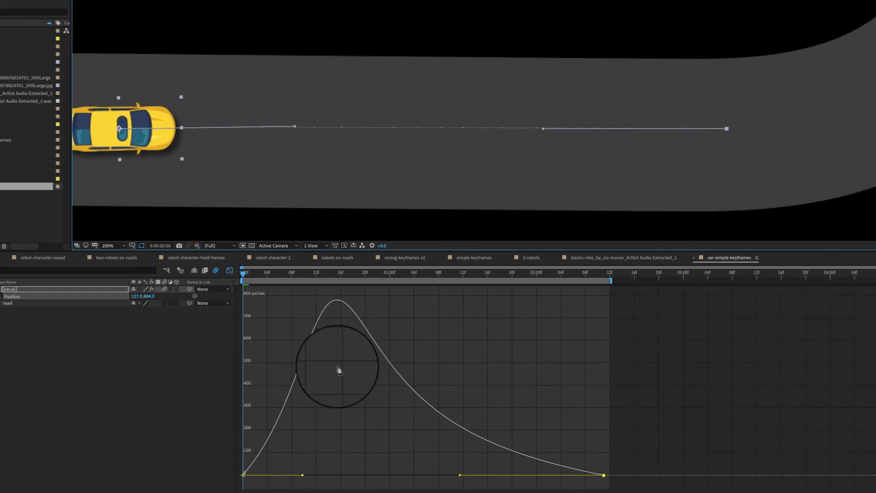
# - Preview the car's eased movement along the straight path several times and return to 0:00:00:00
pyautogui.moveTo(330, 273); pyautogui.dragTo(215, 275)
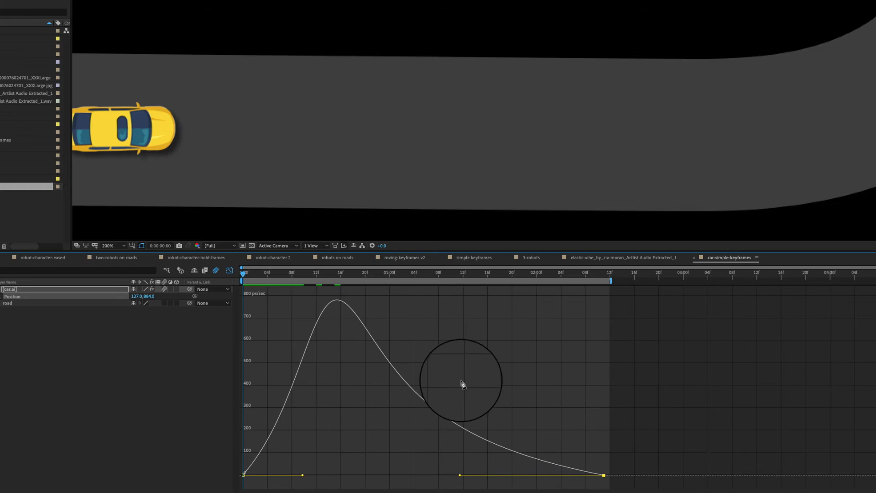
pyautogui.press('space')
pyautogui.press('space')
pyautogui.moveTo(363, 275); pyautogui.dragTo(226, 283)
pyautogui.press('space')
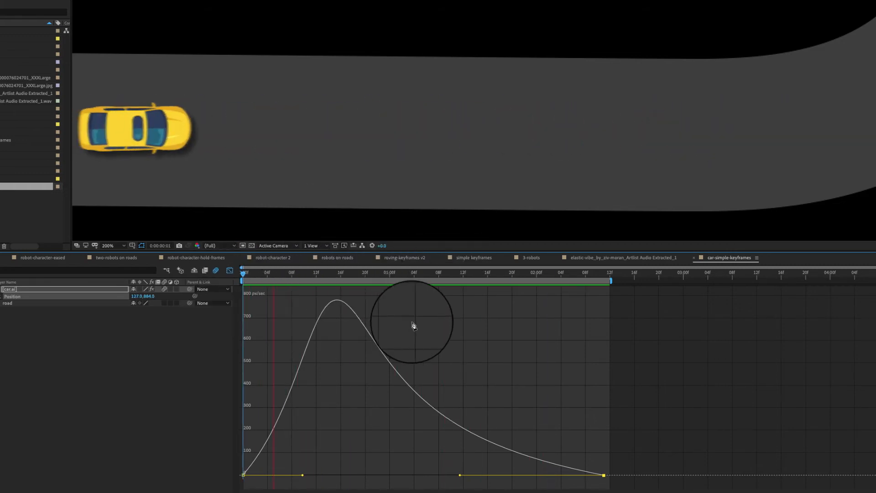
pyautogui.press('space')
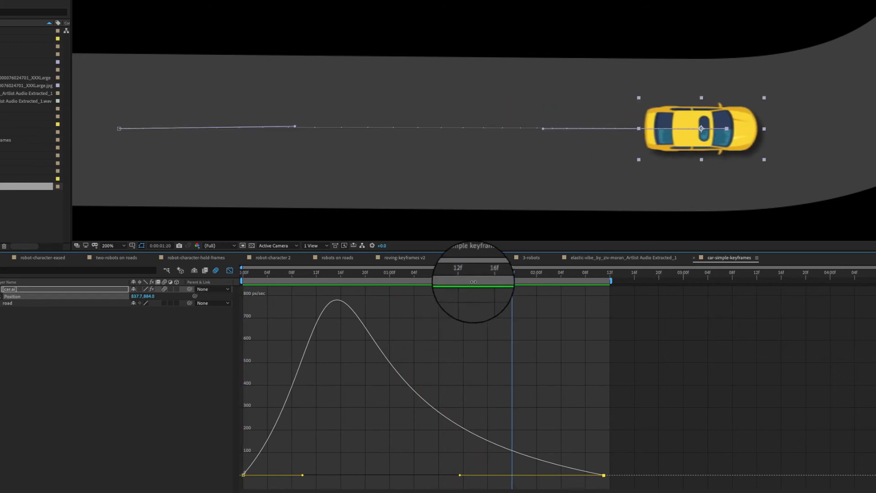
pyautogui.moveTo(481, 275); pyautogui.dragTo(242, 275)
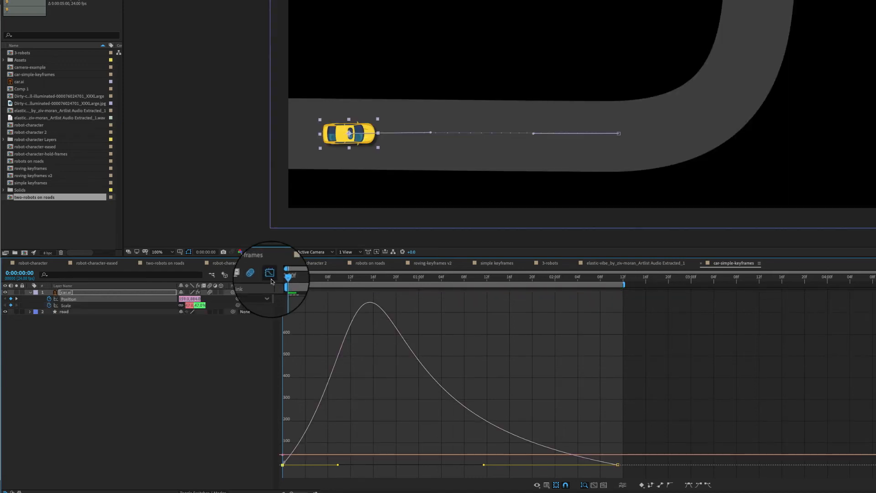
# - Leave the graph view and keyframe the car's Scale at 171% at 0:00:00:00 and 38% at 0:00:00:13
pyautogui.click(271, 276)
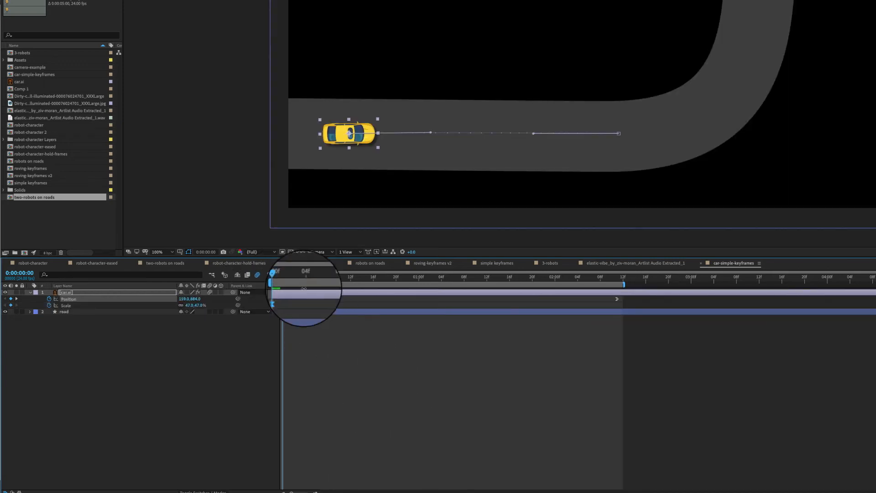
pyautogui.click(286, 304)
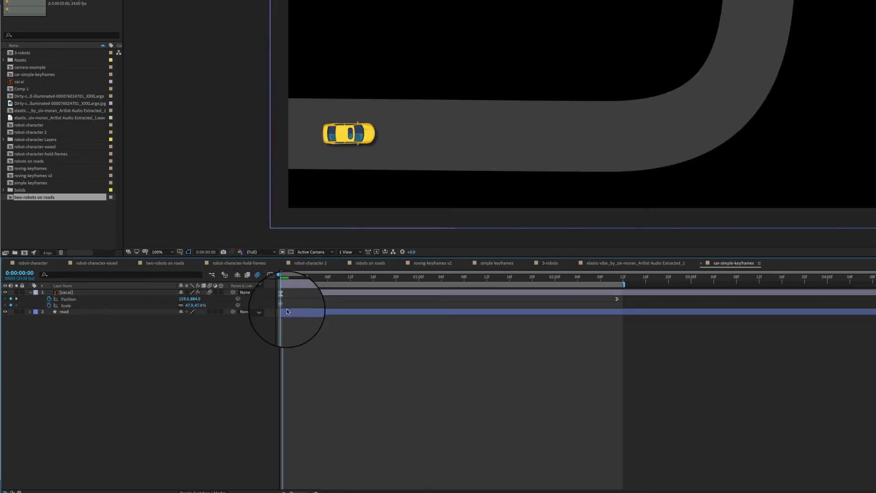
pyautogui.moveTo(189, 306); pyautogui.dragTo(239, 309)
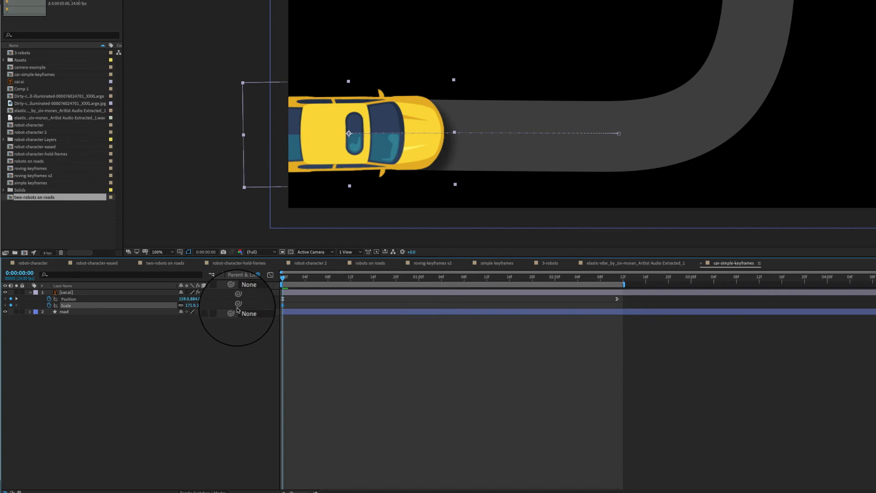
pyautogui.click(356, 277)
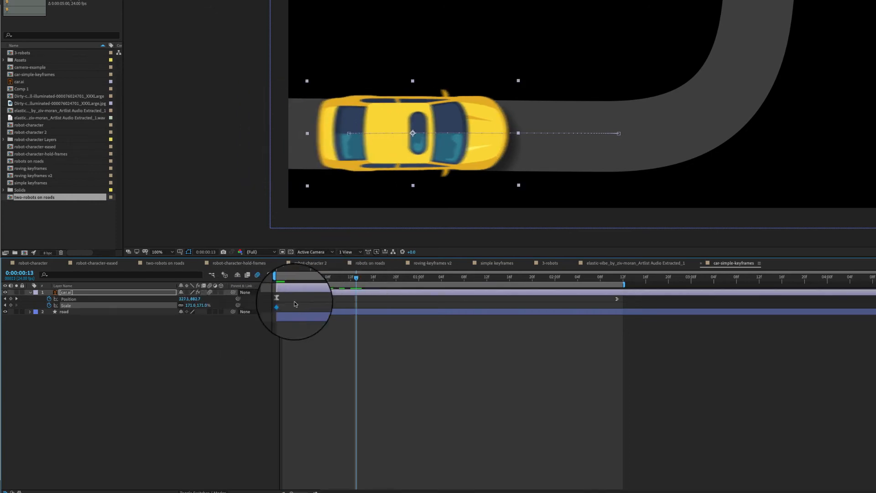
pyautogui.moveTo(187, 306); pyautogui.dragTo(143, 309)
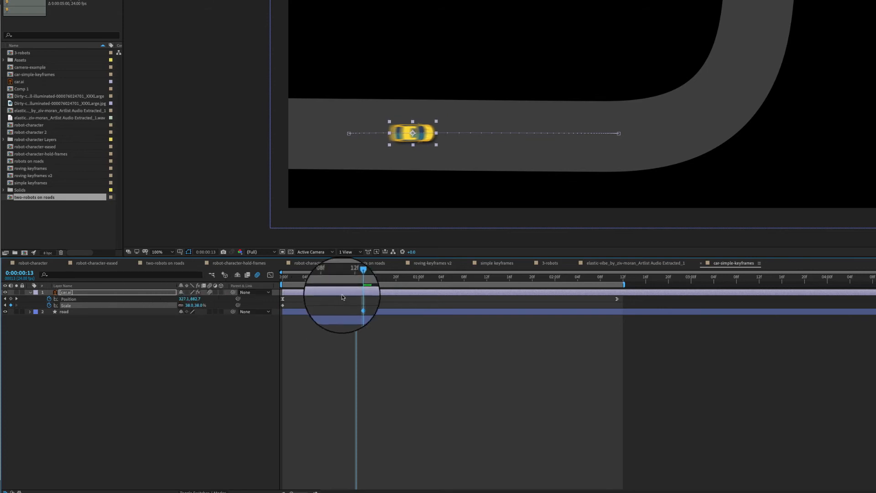
# - Move the second Scale keyframe to about 0:00:01:06 and preview the shrinking car from the start
pyautogui.moveTo(357, 307); pyautogui.dragTo(281, 308)
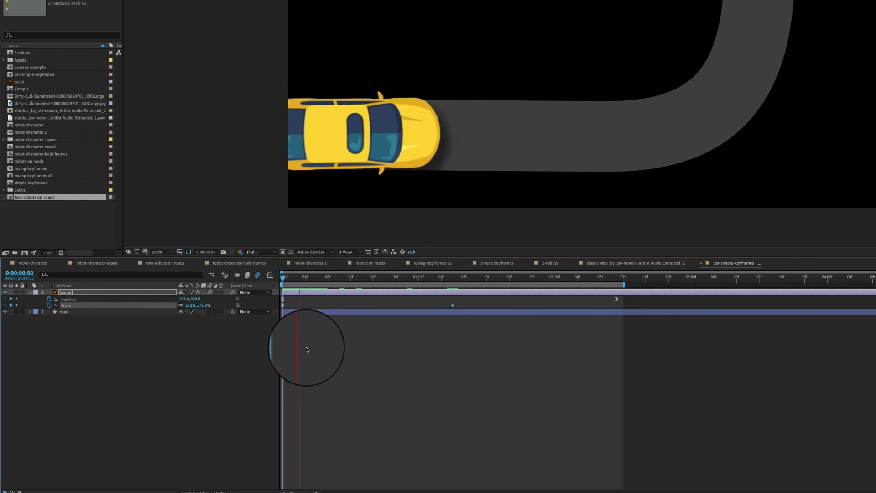
pyautogui.press('space')
pyautogui.press('space')
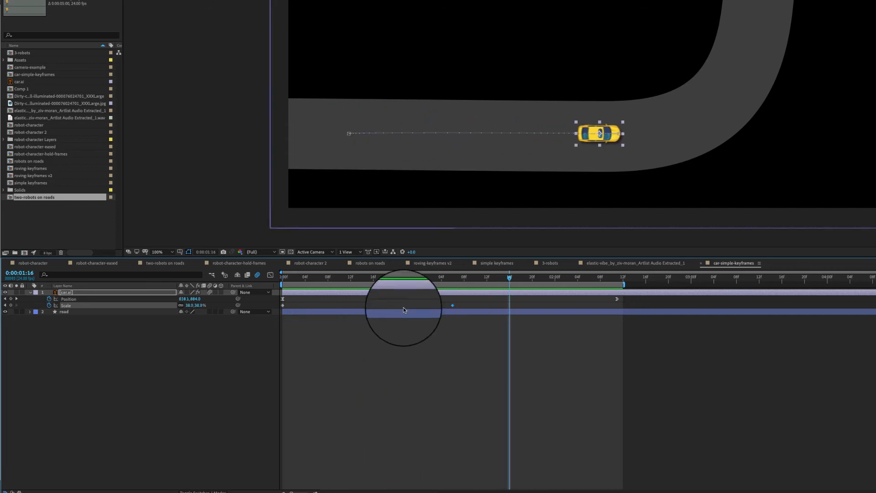
# - Show Position and Scale together in the Graph Editor as speed graphs, with the time at 0:00:00:00
pyautogui.click(271, 276)
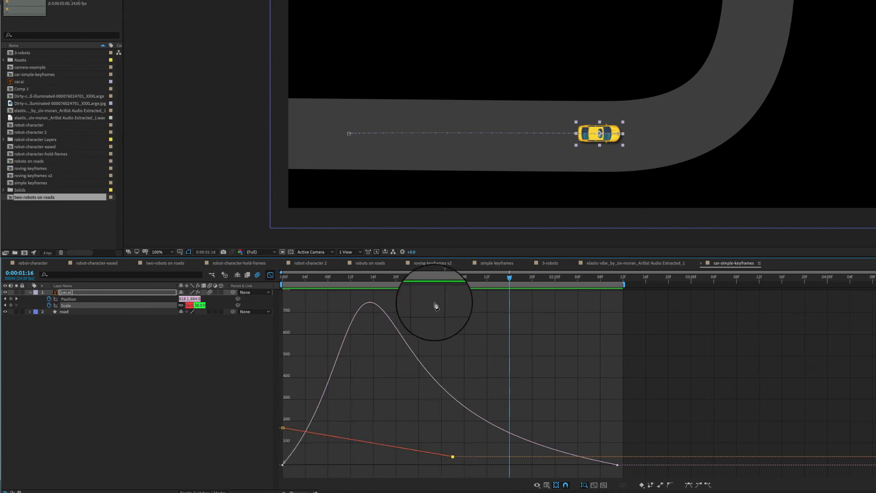
pyautogui.press('Home')
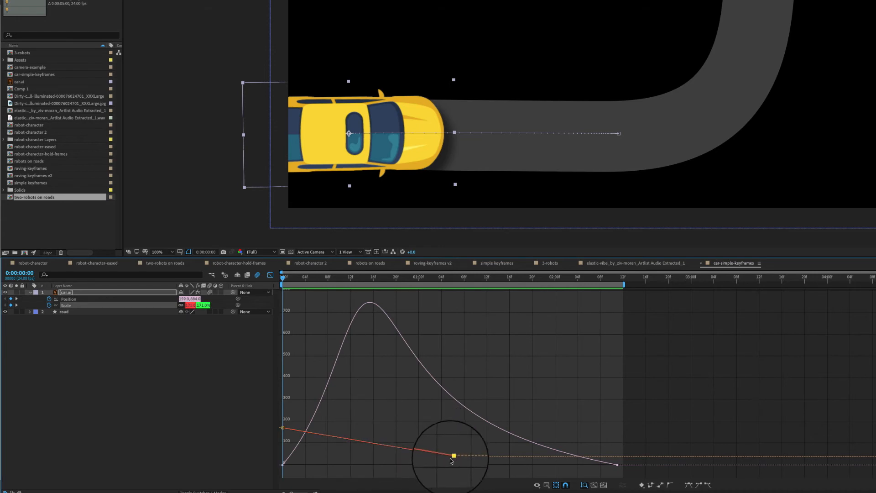
pyautogui.click(548, 487)
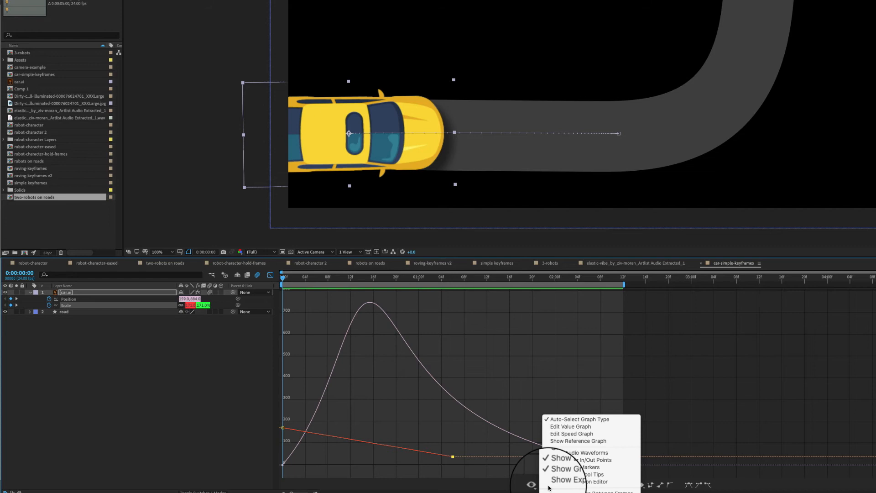
pyautogui.click(558, 436)
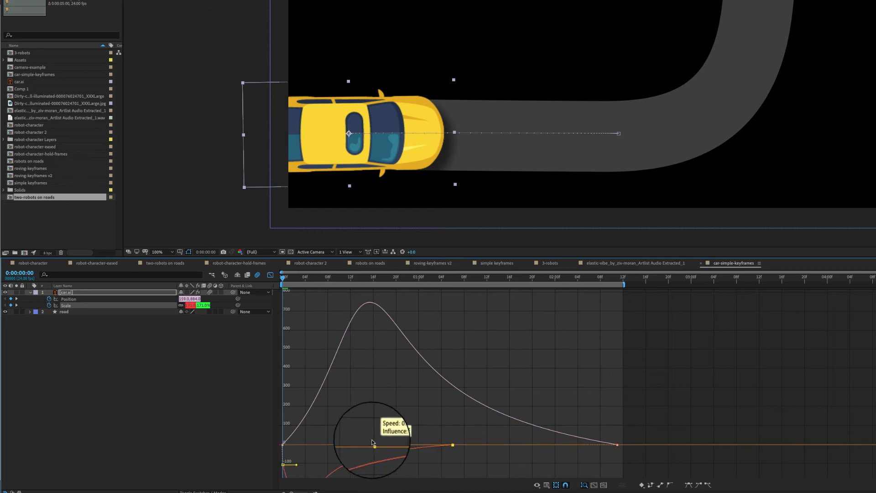
# - Lengthen the incoming speed handle of the last Scale keyframe near zero speed, then preview and scrub the animation
pyautogui.moveTo(364, 443); pyautogui.dragTo(368, 444)
pyautogui.moveTo(296, 280); pyautogui.dragTo(265, 280)
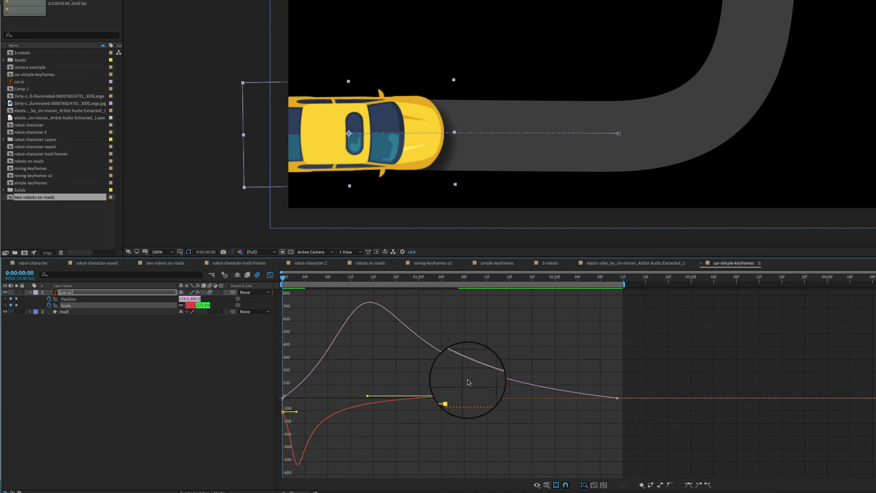
pyautogui.press('space')
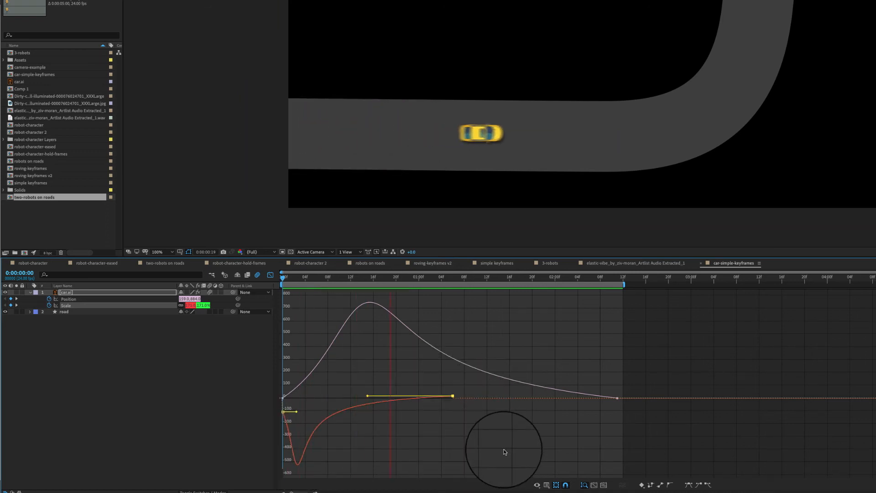
pyautogui.press('space')
pyautogui.moveTo(379, 284); pyautogui.dragTo(497, 300)
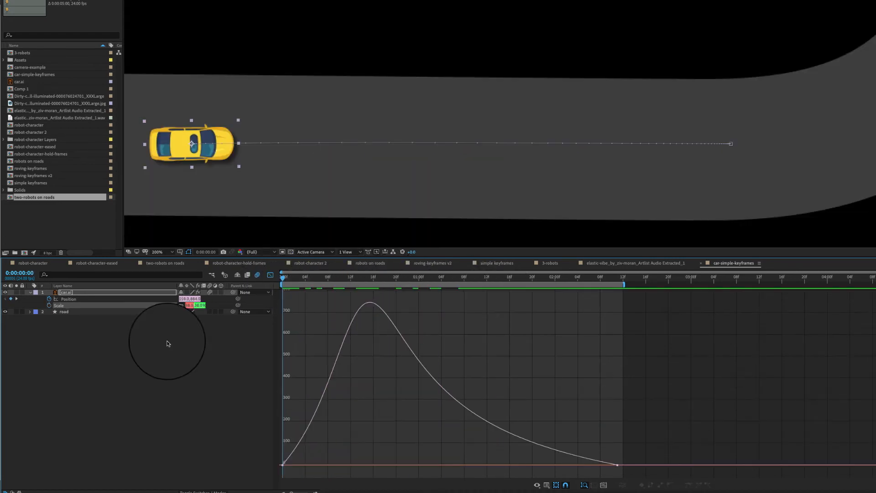
# - Separate the car's Position property into individual X and Y dimensions
pyautogui.click(145, 378)
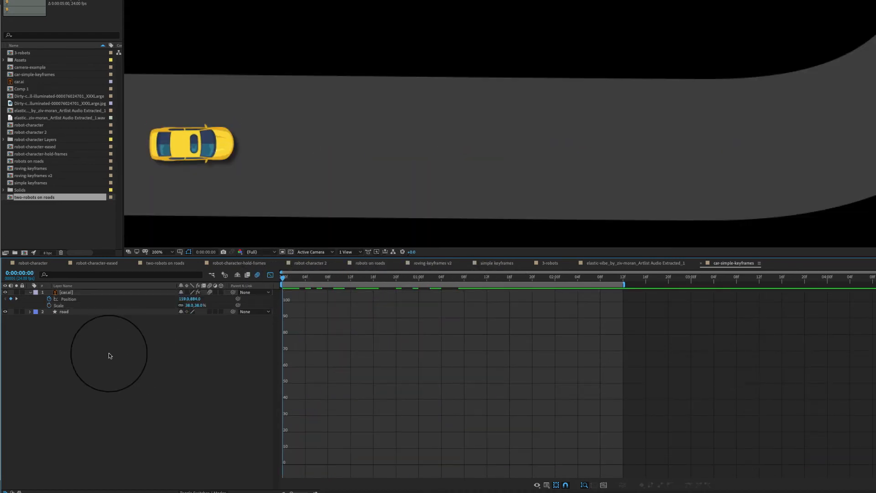
pyautogui.click(74, 302)
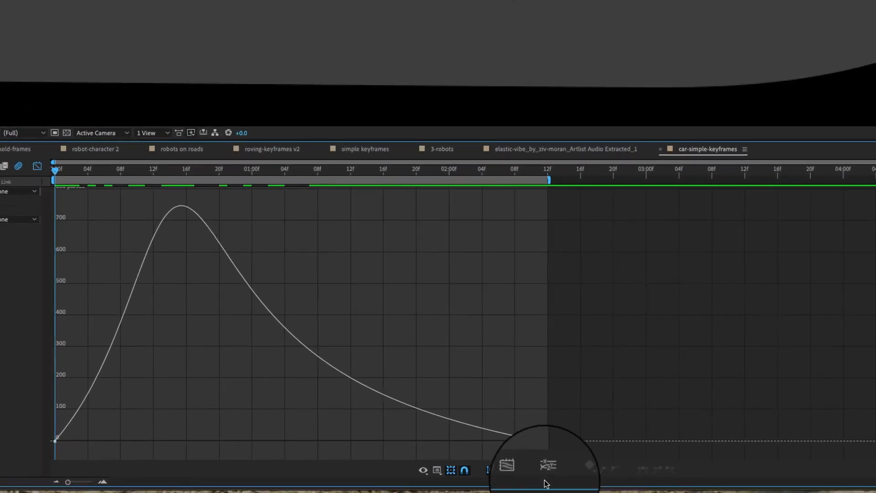
pyautogui.click(547, 473)
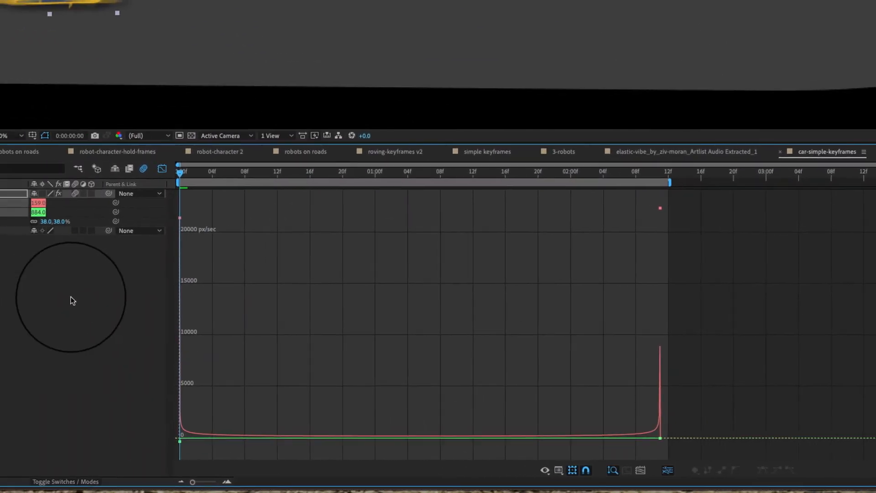
# - Remove the Y Position keyframes and show only the X Position speed graph, scrubbing to 0:00:00:14
pyautogui.click(281, 304)
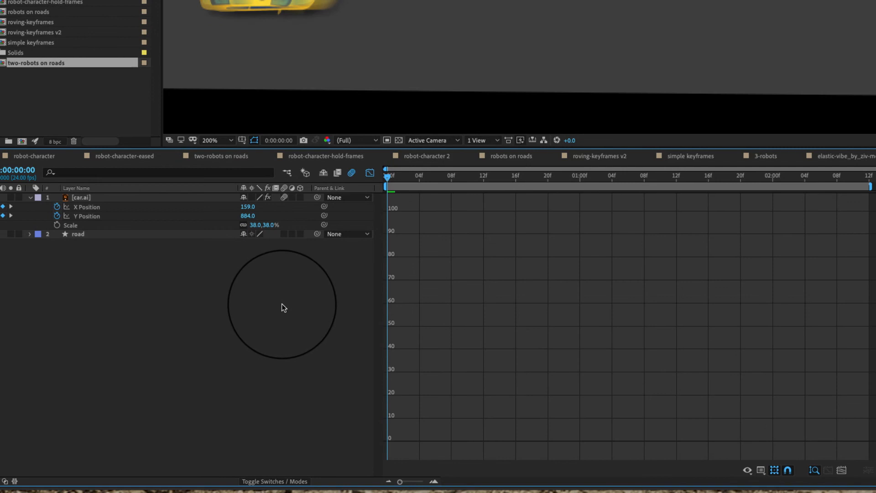
pyautogui.click(82, 217)
pyautogui.click(57, 217)
pyautogui.click(95, 208)
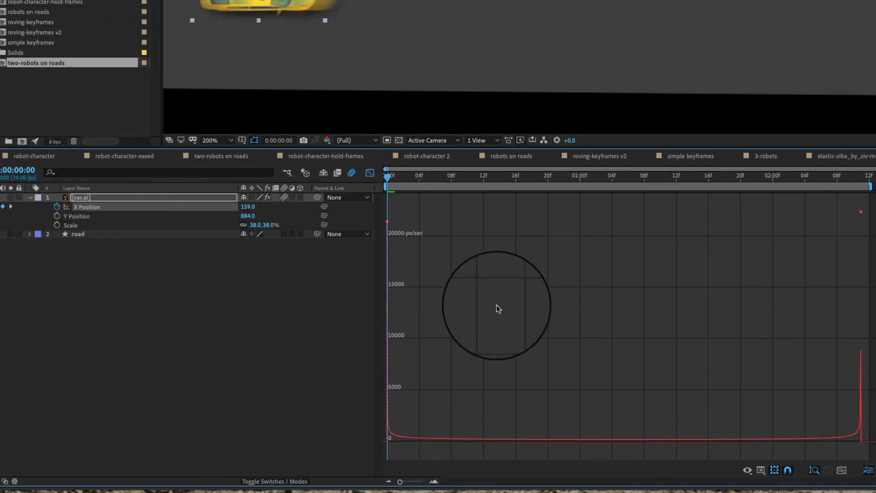
pyautogui.moveTo(828, 184); pyautogui.dragTo(478, 182)
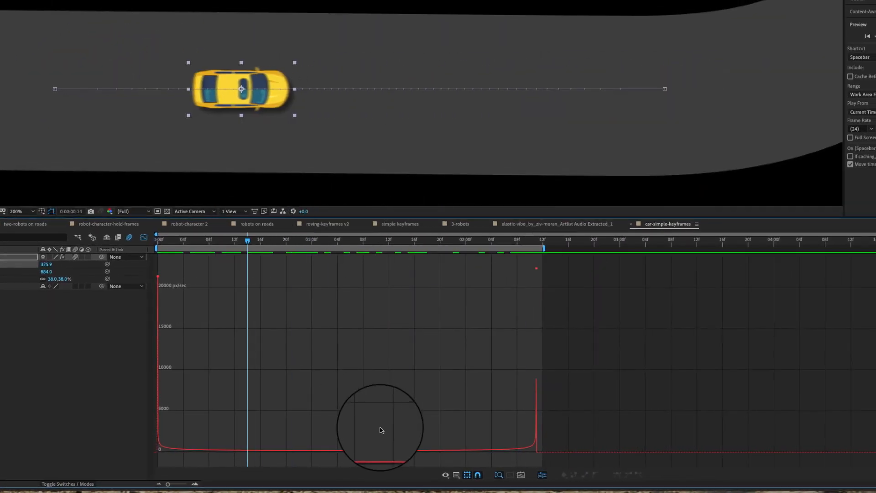
# - Switch the X Position curve from the speed graph to the value graph and return to 0:00:00:00
pyautogui.click(456, 475)
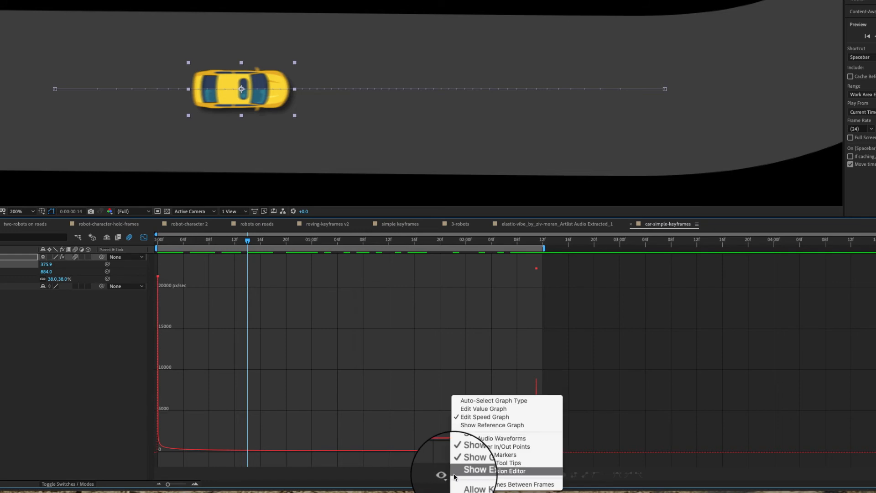
pyautogui.click(475, 409)
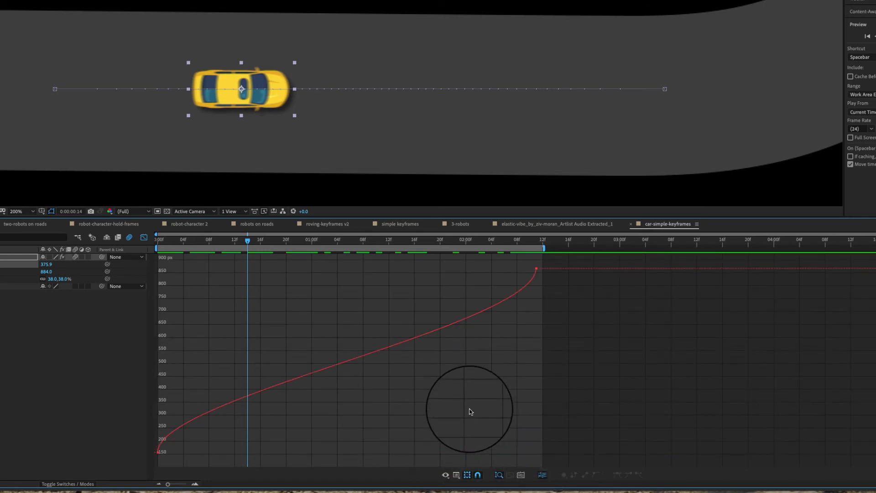
pyautogui.moveTo(247, 240); pyautogui.dragTo(138, 249)
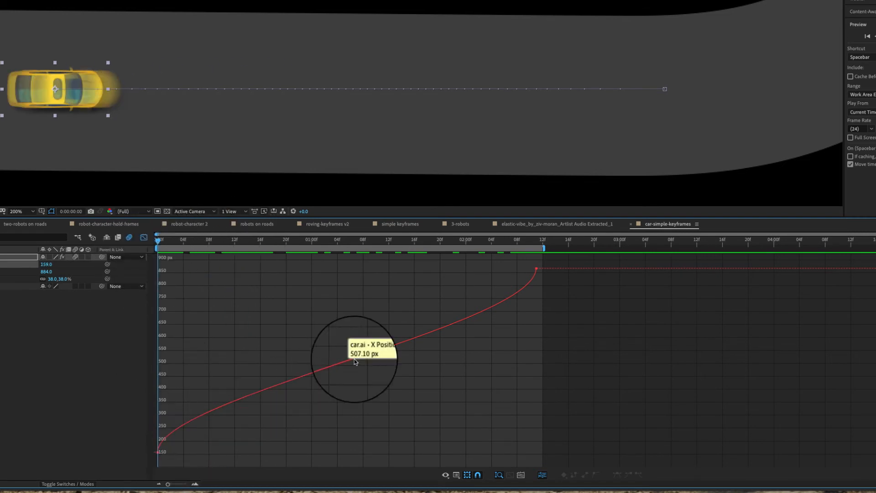
# - Examine how the X Position value graph matches the car's movement by scrubbing from the last keyframe and previewing
pyautogui.click(537, 269)
pyautogui.click(539, 241)
pyautogui.moveTo(536, 241); pyautogui.dragTo(279, 247)
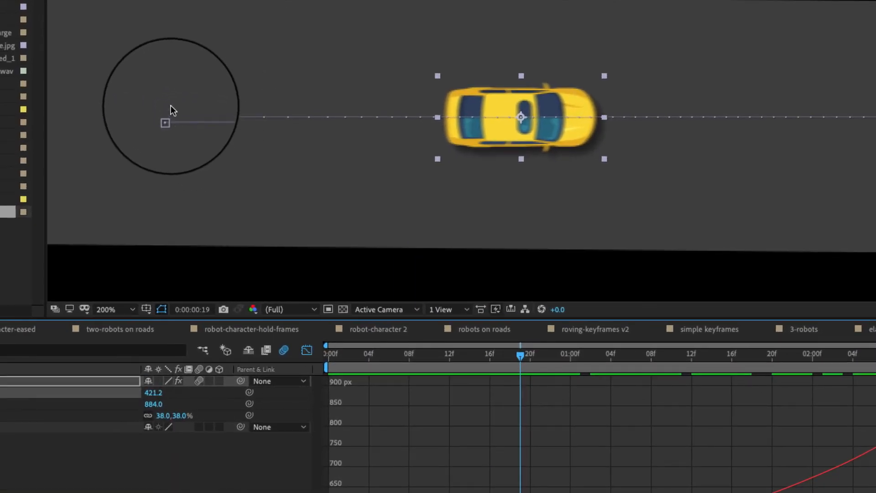
pyautogui.moveTo(462, 355); pyautogui.dragTo(275, 364)
pyautogui.press('space')
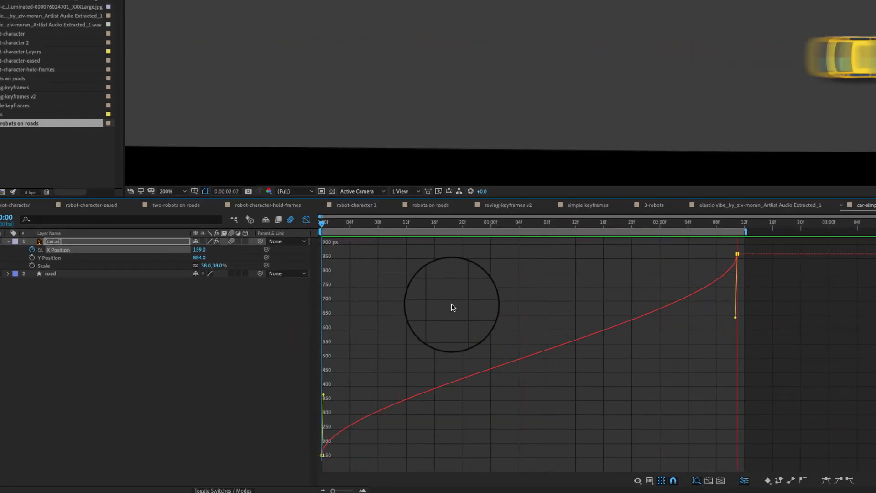
pyautogui.press('space')
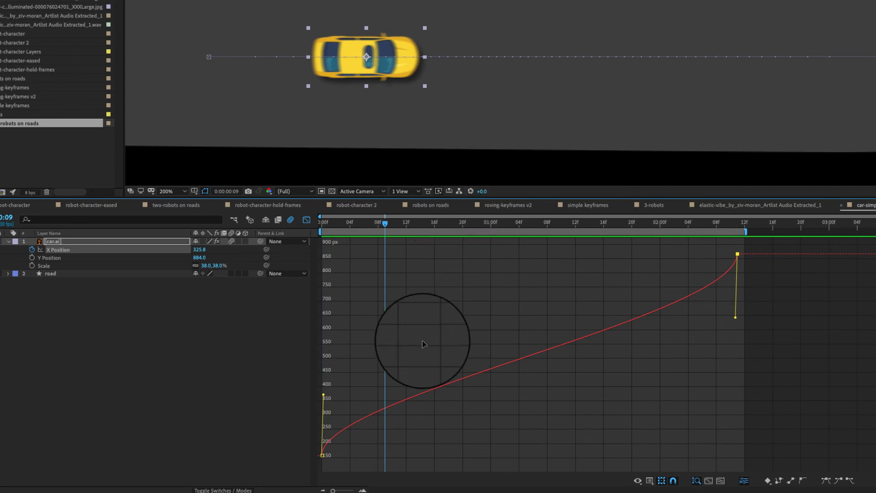
# - Raise the first X Position keyframe's outgoing handle steeply and lengthen the last keyframe's incoming handle almost horizontally
pyautogui.moveTo(325, 397); pyautogui.dragTo(367, 262)
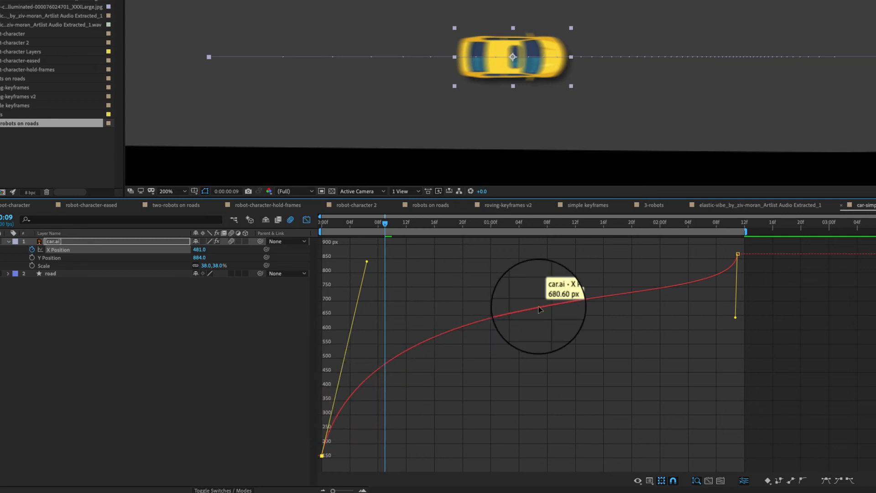
pyautogui.moveTo(729, 312); pyautogui.dragTo(540, 266)
pyautogui.moveTo(500, 226); pyautogui.dragTo(560, 228)
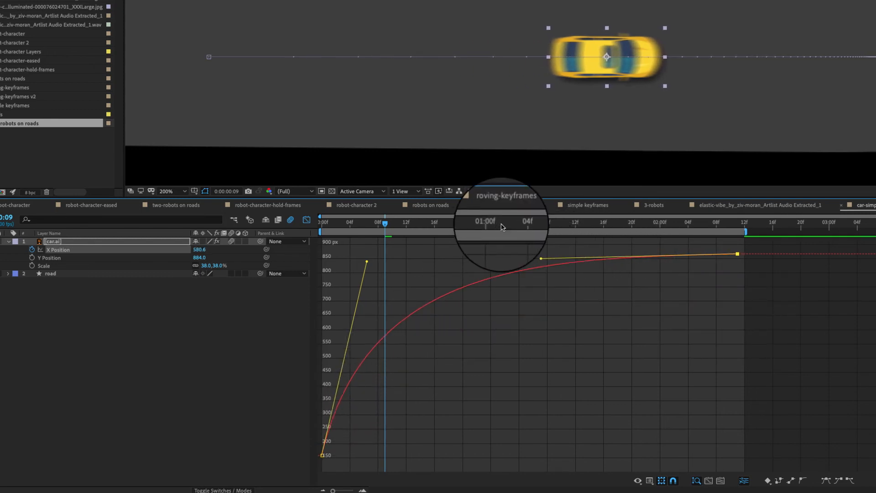
# - Scrub along the fast-start, slow-stop X Position value curve and preview the animation from 0:00:00:00
pyautogui.moveTo(375, 256); pyautogui.dragTo(393, 255)
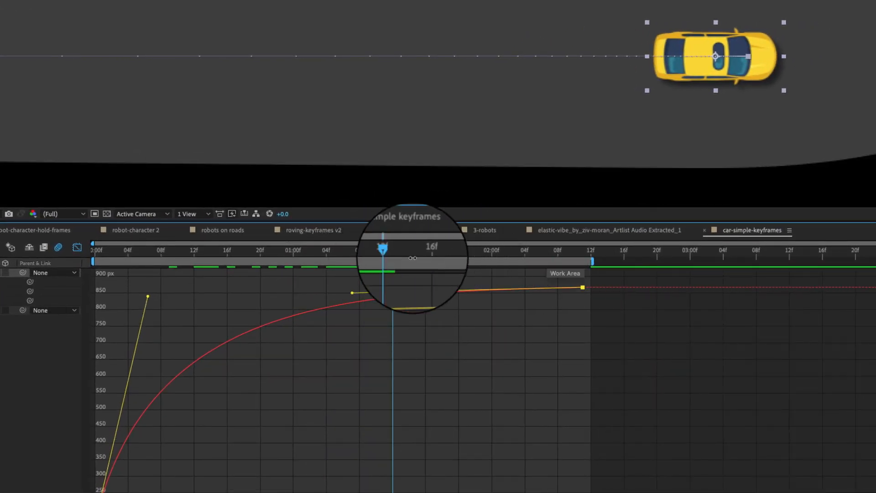
pyautogui.moveTo(393, 251); pyautogui.dragTo(451, 253)
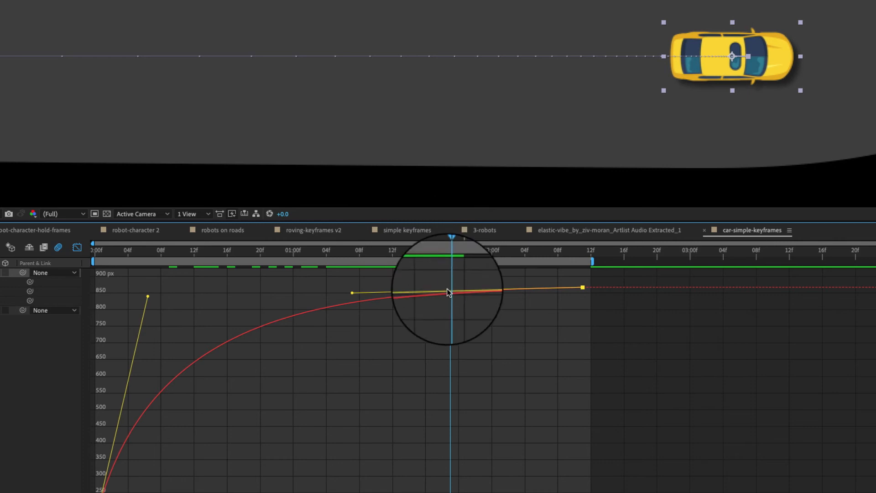
pyautogui.moveTo(451, 254); pyautogui.dragTo(227, 254)
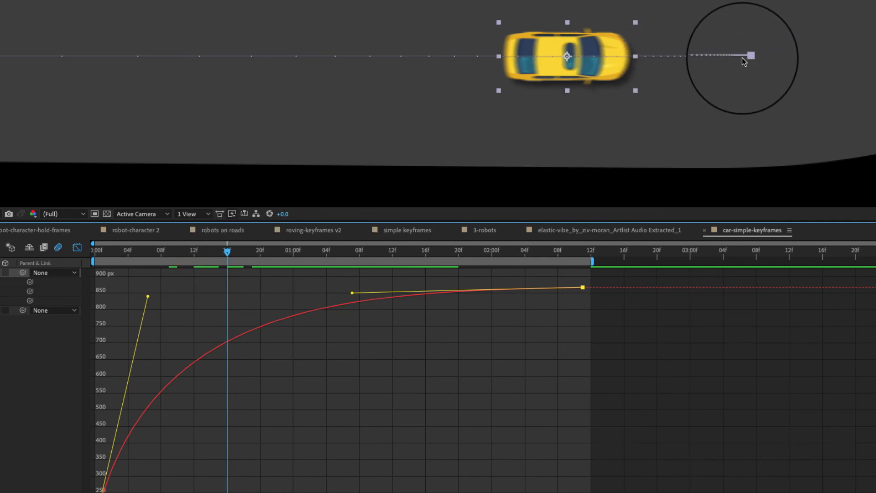
pyautogui.moveTo(226, 254); pyautogui.dragTo(46, 264)
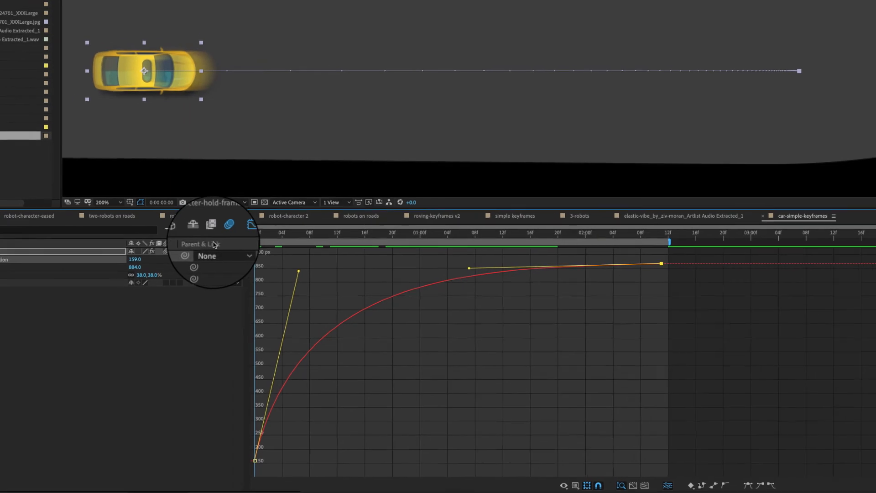
pyautogui.press('space')
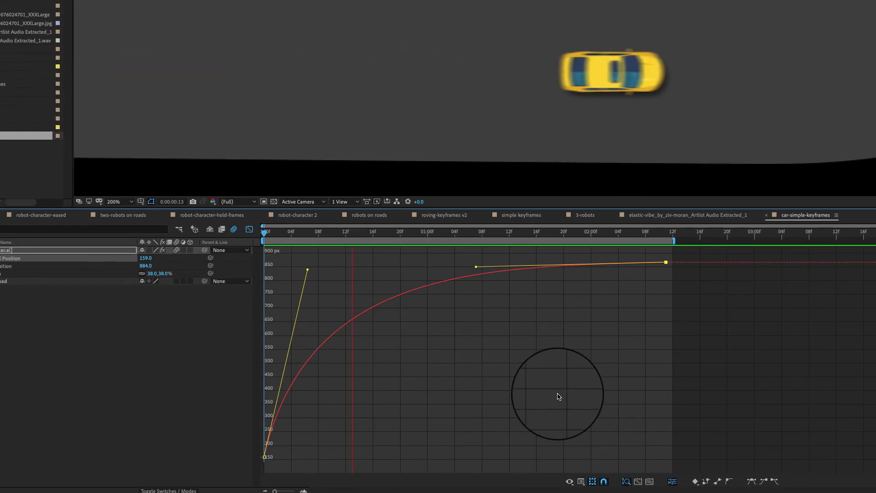
# - Flatten and lengthen the first X Position keyframe's outgoing handle into an S-shaped curve and preview it from the start
pyautogui.press('space')
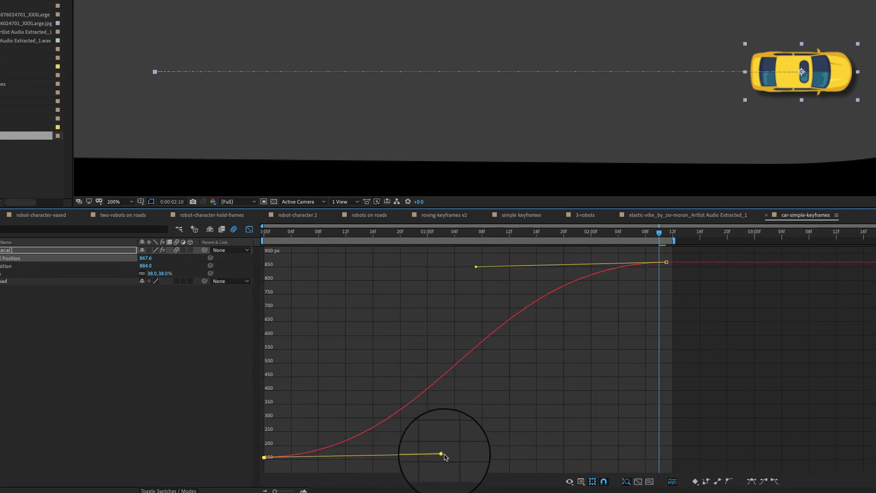
pyautogui.moveTo(659, 232); pyautogui.dragTo(258, 243)
pyautogui.press('space')
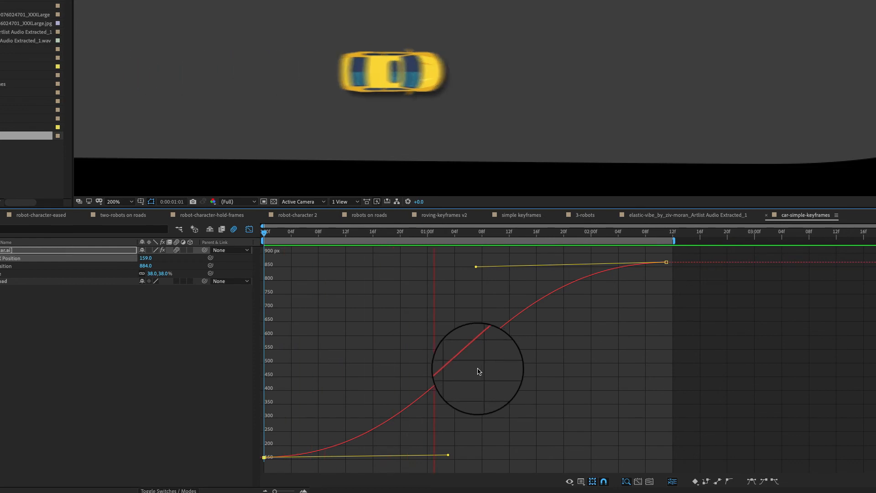
# - Convert both X Position keyframes to linear in the layer view and recombine the dimensions into a single Position property
pyautogui.click(249, 229)
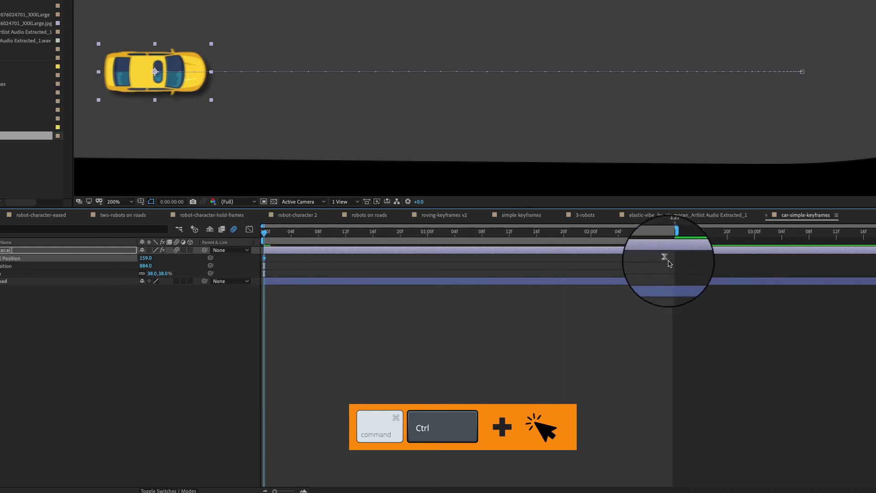
pyautogui.press('space')
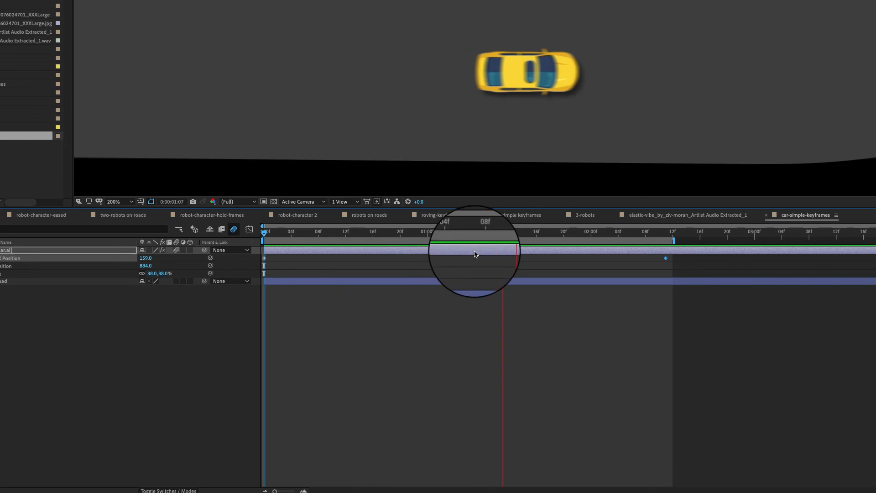
pyautogui.press('space')
pyautogui.press('Home')
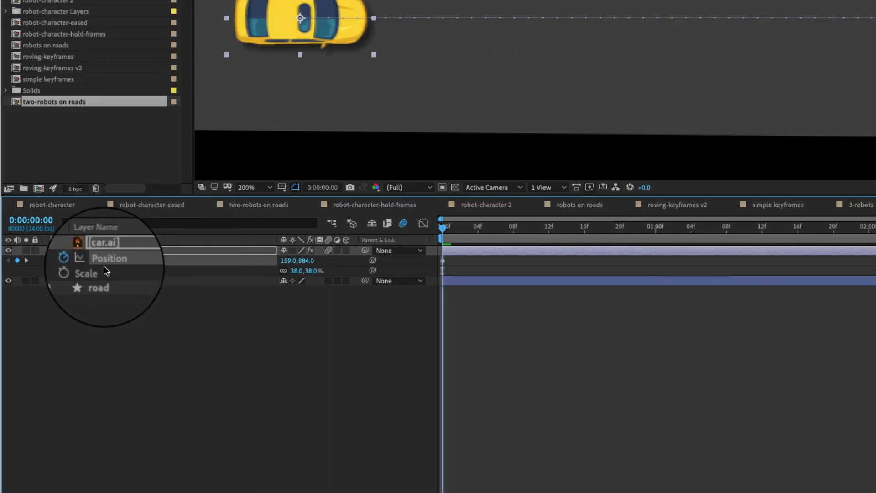
# - Increase the X value of the last Position keyframe to reach the road's far end and retime that keyframe to 0:00:01:16
pyautogui.moveTo(442, 271); pyautogui.dragTo(576, 270)
pyautogui.press(',')
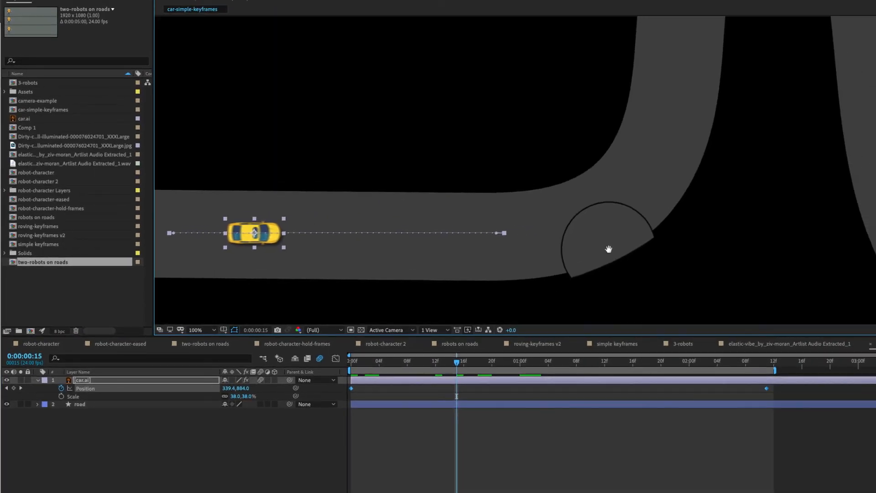
pyautogui.moveTo(609, 249); pyautogui.dragTo(578, 250)
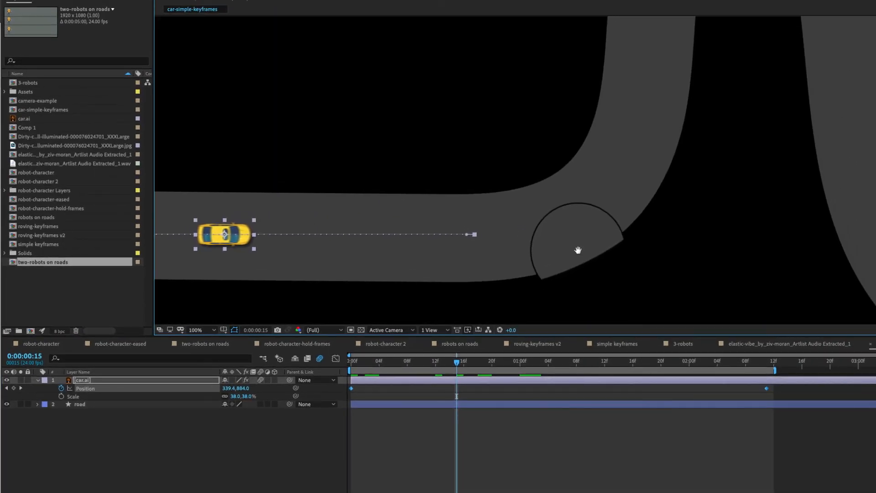
pyautogui.moveTo(622, 128); pyautogui.dragTo(608, 218)
pyautogui.press(',')
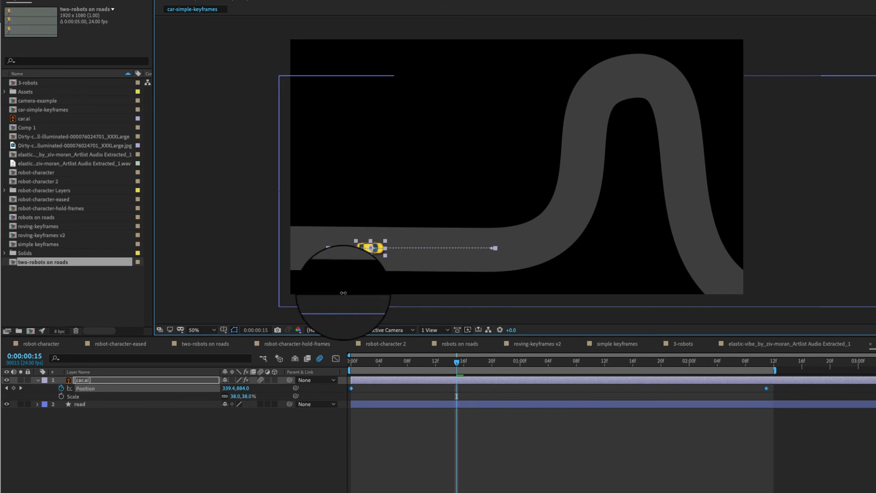
pyautogui.moveTo(462, 359); pyautogui.dragTo(767, 383)
pyautogui.moveTo(229, 388); pyautogui.dragTo(659, 402)
pyautogui.press('space')
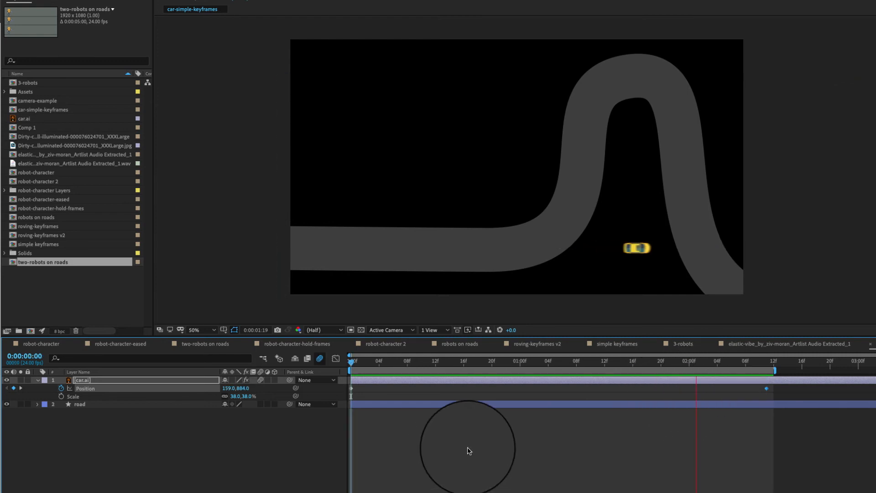
pyautogui.moveTo(675, 362); pyautogui.dragTo(428, 362)
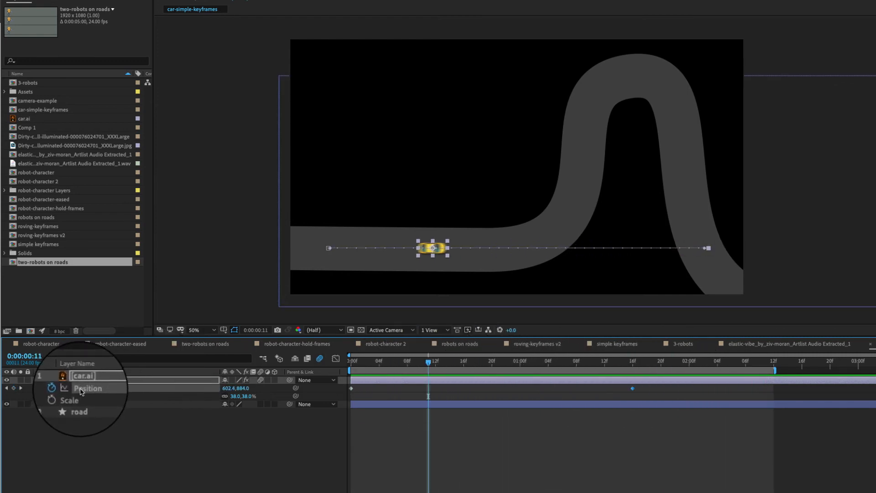
# - Separate the car's Position property into X Position and Y Position
pyautogui.click(89, 436)
pyautogui.click(75, 388)
pyautogui.rightClick(80, 389)
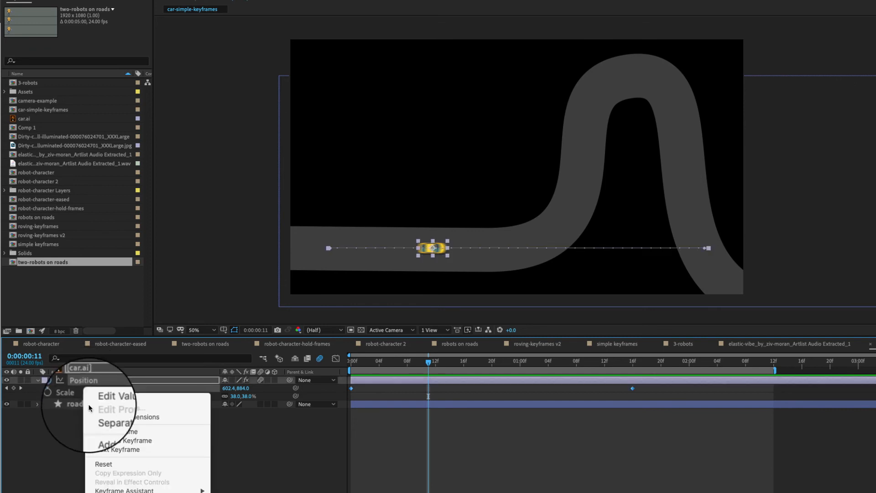
pyautogui.click(99, 418)
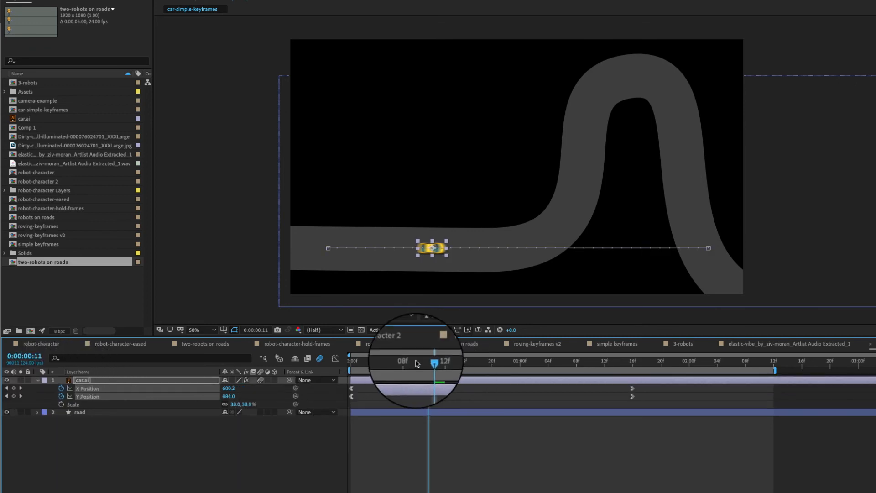
# - Place the car at the road's peak at 0:00:01:01 and at the lower bend at 0:00:00:14, and preview the motion
pyautogui.moveTo(419, 367); pyautogui.dragTo(527, 368)
pyautogui.moveTo(563, 249); pyautogui.dragTo(633, 88)
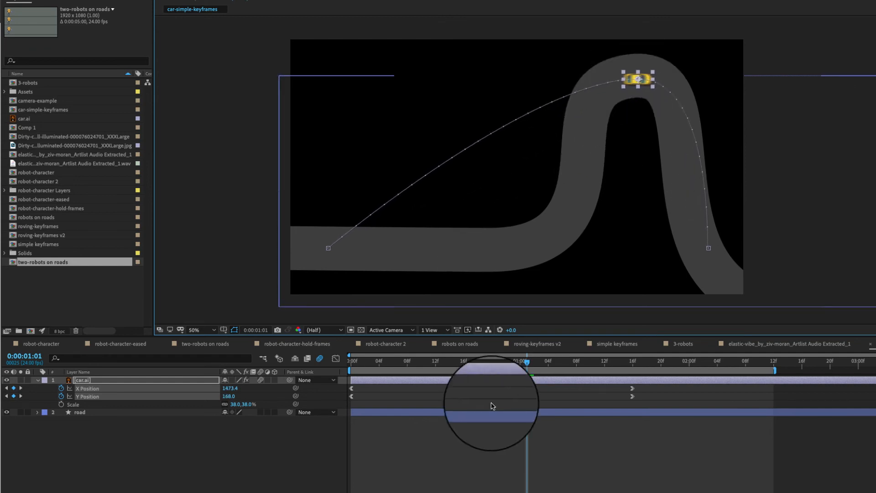
pyautogui.moveTo(527, 362); pyautogui.dragTo(448, 369)
pyautogui.moveTo(515, 123); pyautogui.dragTo(540, 245)
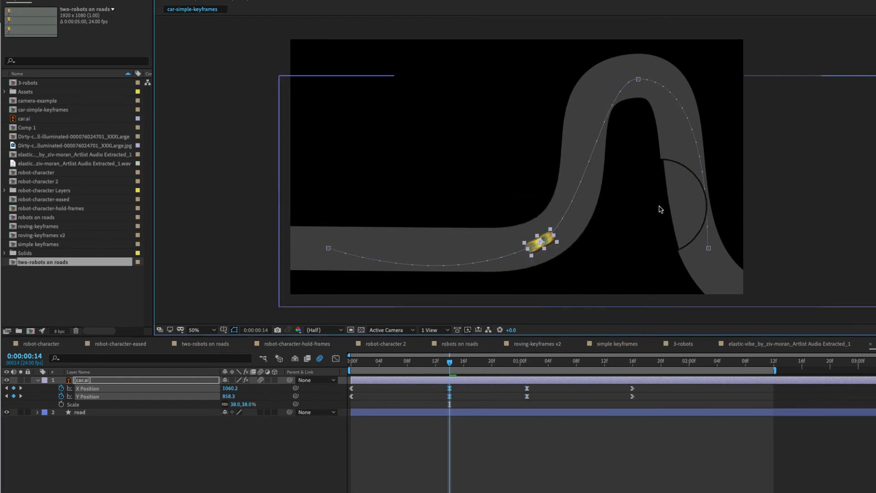
pyautogui.moveTo(448, 362); pyautogui.dragTo(344, 368)
pyautogui.press('space')
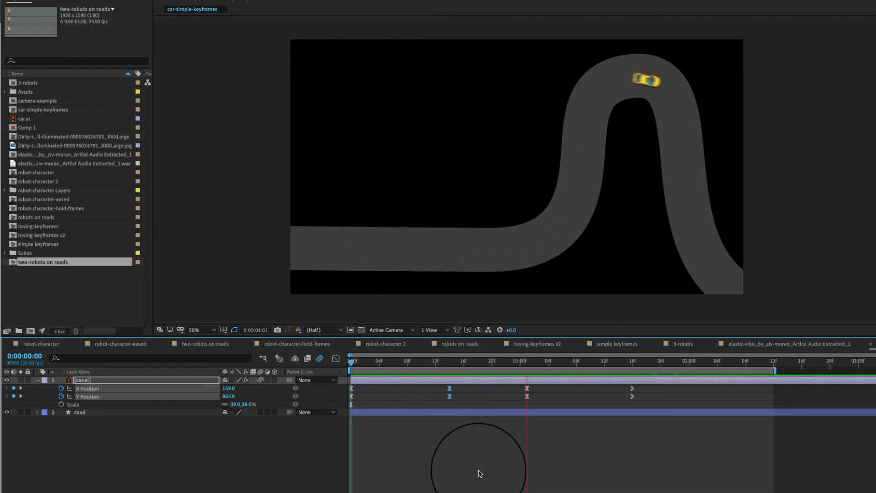
pyautogui.moveTo(640, 362); pyautogui.dragTo(297, 365)
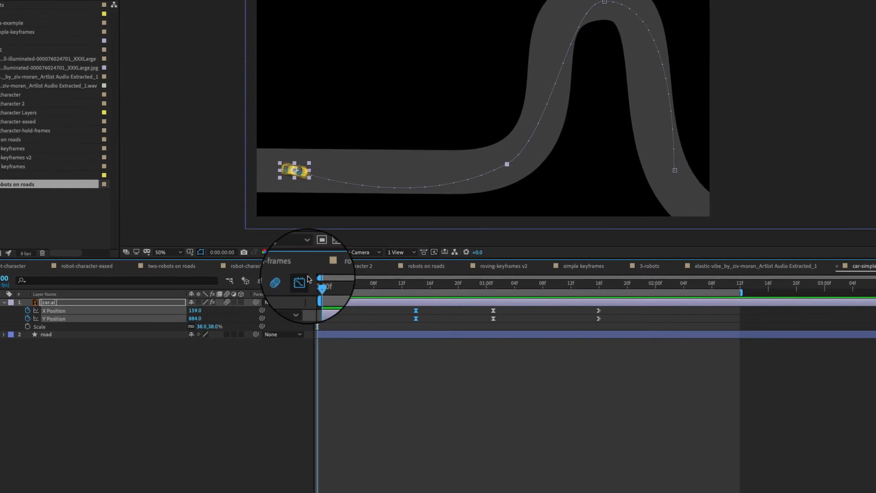
# - Show the X and Y Position value graphs and shift their keyframe values at 0:00:01:01
pyautogui.click(336, 357)
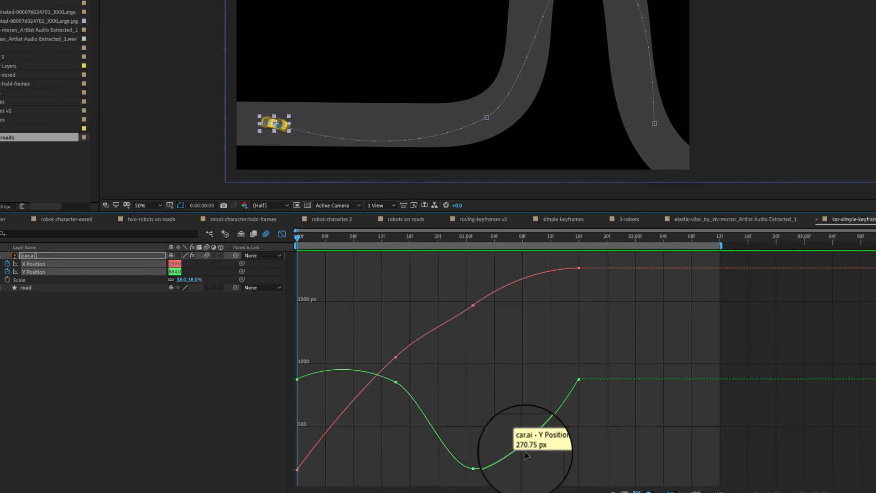
pyautogui.moveTo(486, 247); pyautogui.dragTo(443, 258)
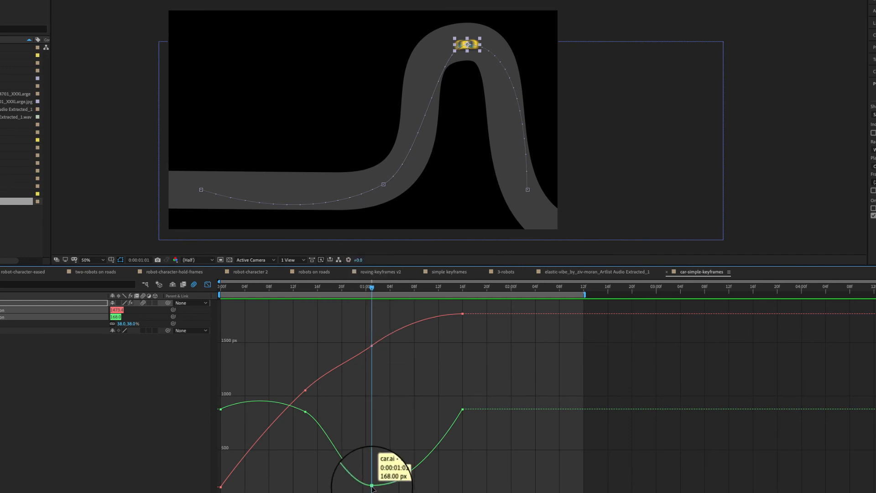
pyautogui.moveTo(372, 487); pyautogui.dragTo(372, 489)
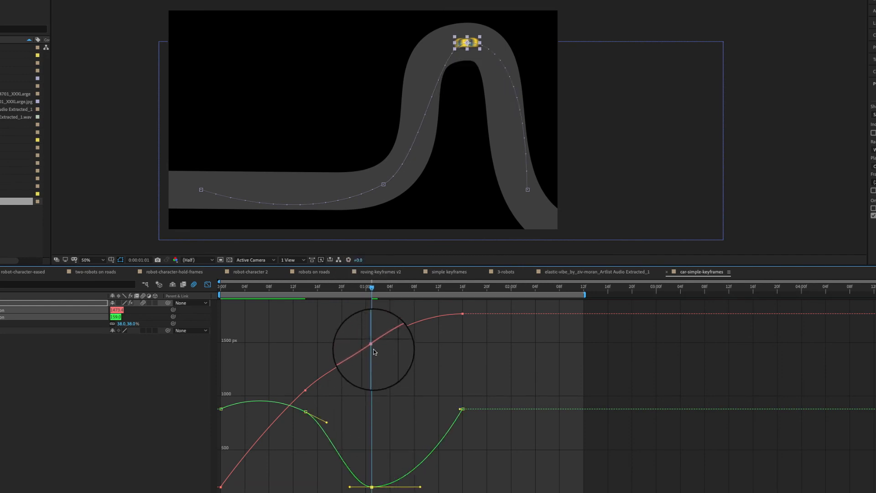
pyautogui.moveTo(374, 348); pyautogui.dragTo(363, 364)
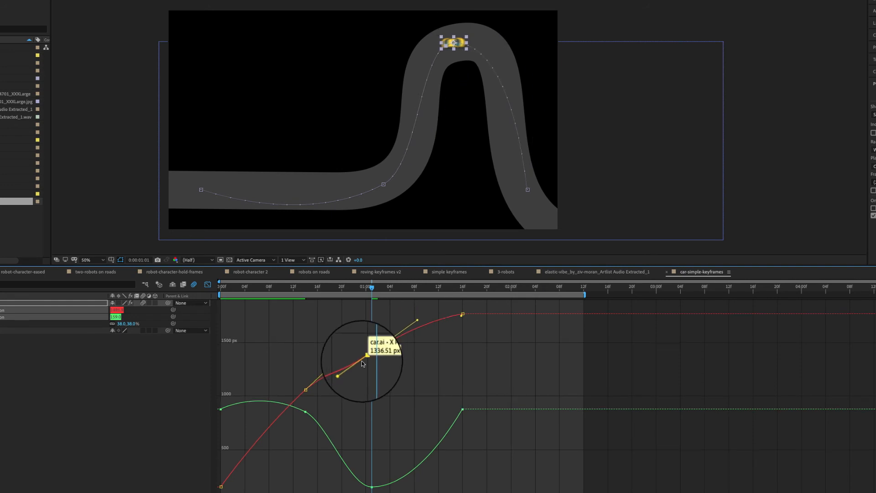
# - Undo the keyframe edits and the dimension separation, move to 0:00:00:19 and deselect the Position keyframes
pyautogui.hotkey('ctrl', 'z')
pyautogui.hotkey('ctrl', 'z')
pyautogui.hotkey('ctrl', 'z')
pyautogui.hotkey('ctrl', 'z')
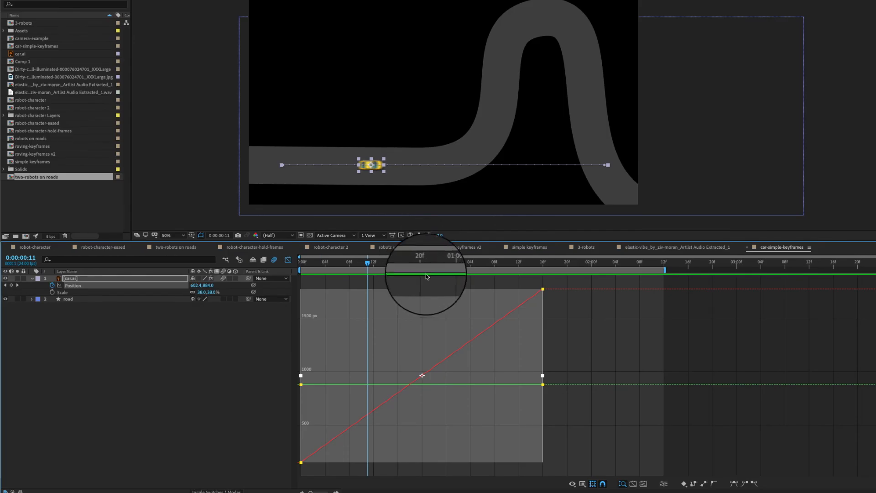
pyautogui.moveTo(428, 262)
pyautogui.mouseDown()
pyautogui.moveTo(328, 268)
pyautogui.moveTo(415, 263)
pyautogui.mouseUp()
pyautogui.click(595, 351)
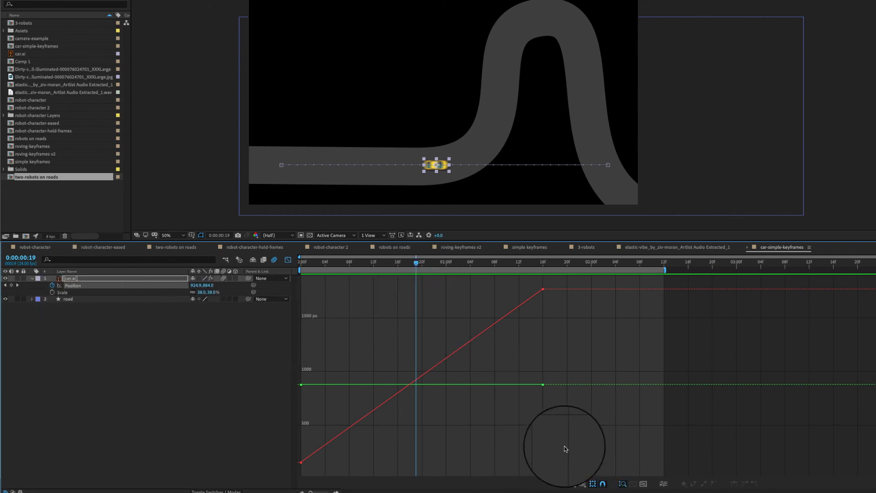
# - Display the speed graph for the car's Position and raise the car above the straight path at 0:00:00:22
pyautogui.click(583, 485)
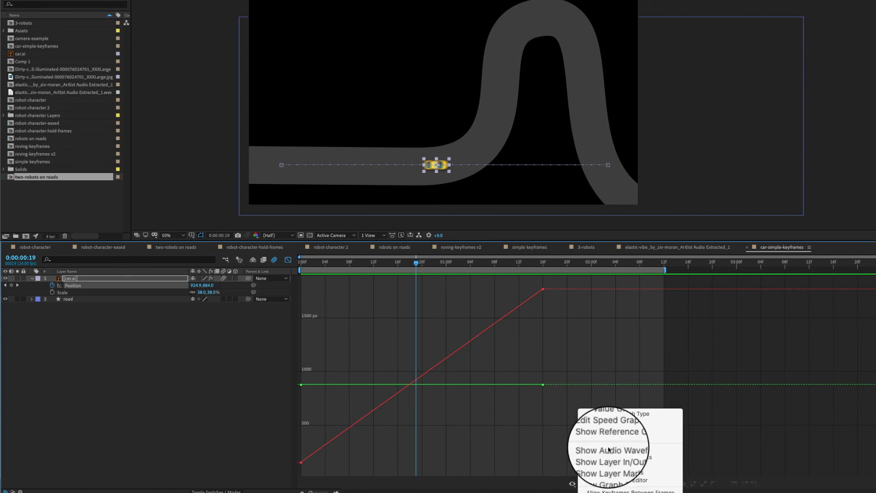
pyautogui.click(612, 431)
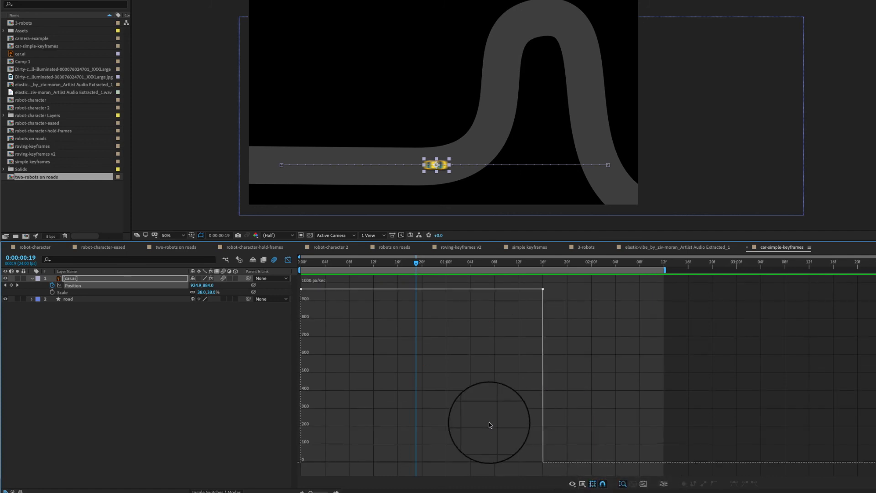
pyautogui.moveTo(380, 264); pyautogui.dragTo(425, 270)
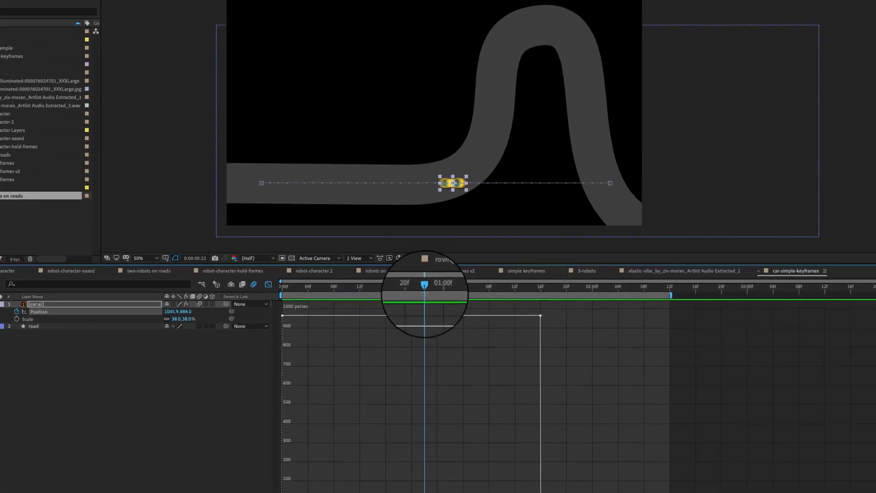
pyautogui.moveTo(452, 181); pyautogui.dragTo(446, 48)
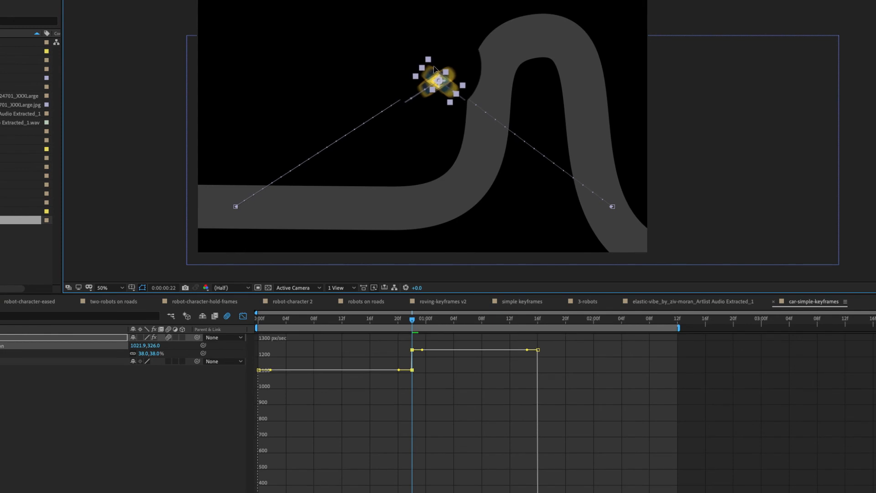
# - Place the car at the road's peak at 0:00:01:07 and at the lower bend at 0:00:00:22
pyautogui.moveTo(413, 323); pyautogui.dragTo(468, 326)
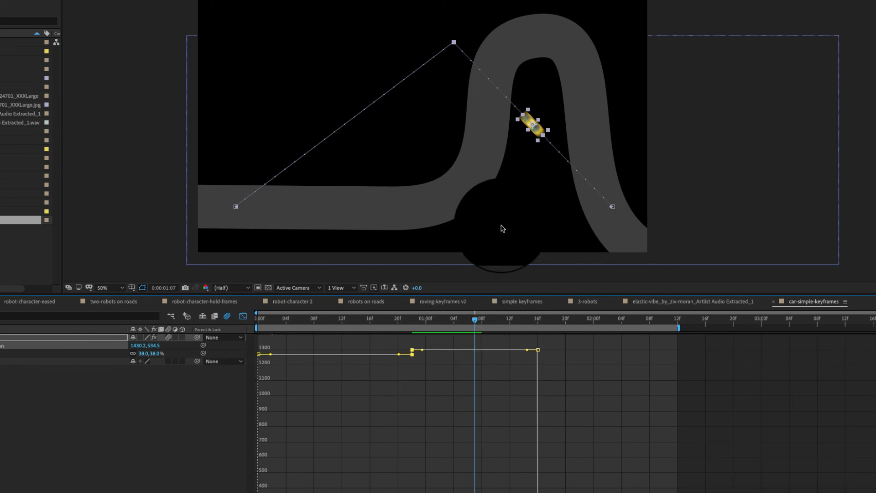
pyautogui.moveTo(531, 124); pyautogui.dragTo(554, 40)
pyautogui.moveTo(475, 320); pyautogui.dragTo(416, 326)
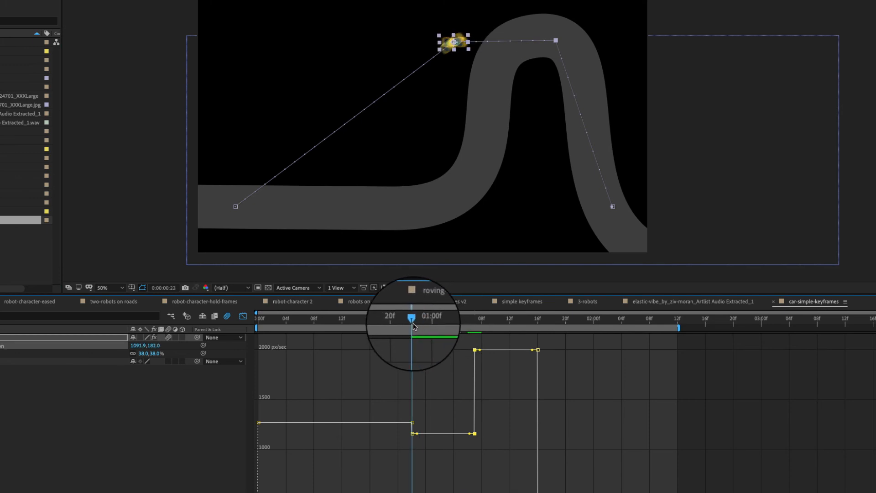
pyautogui.moveTo(448, 42); pyautogui.dragTo(463, 185)
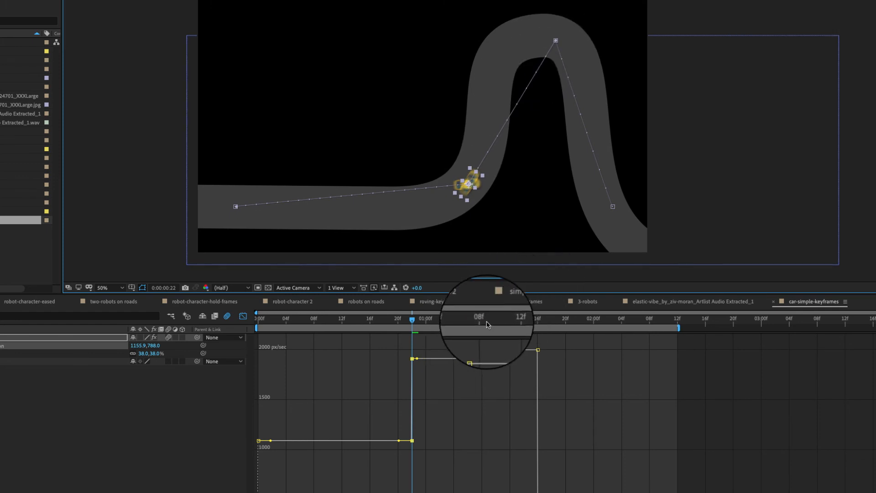
# - Preview the car's angular motion path from the start and return to 0:00:00:22
pyautogui.click(258, 320)
pyautogui.press('space')
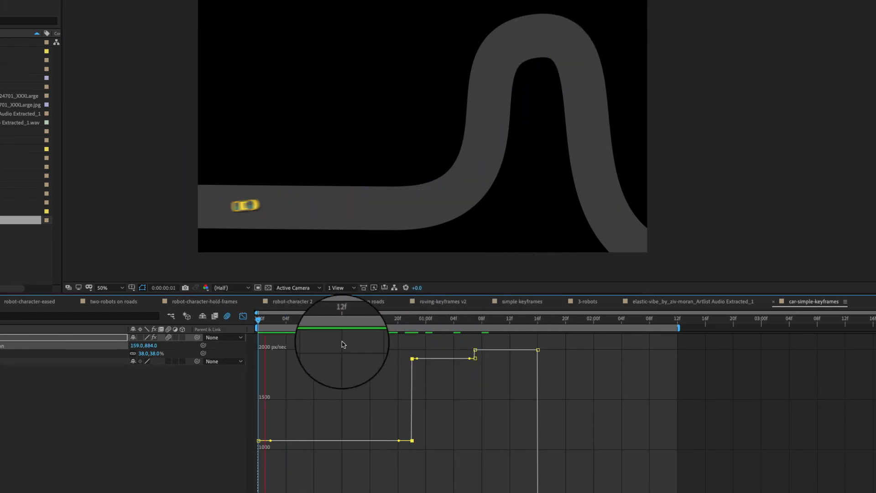
pyautogui.press('space')
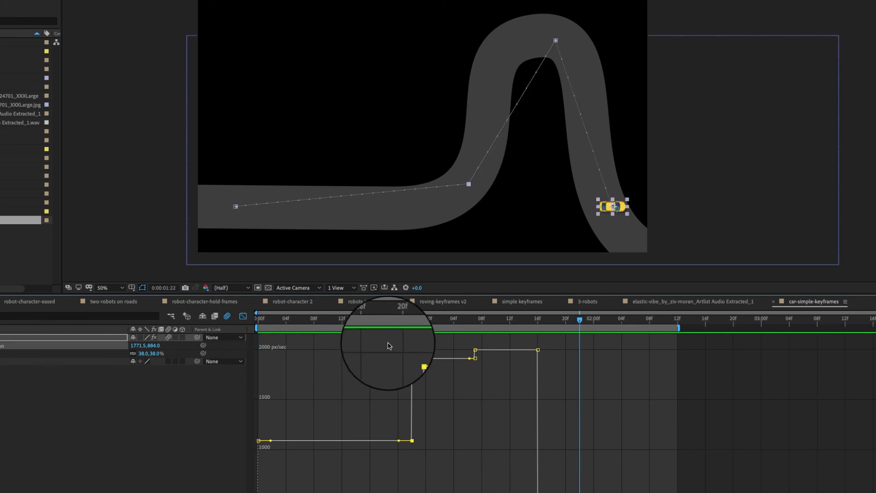
pyautogui.moveTo(537, 321); pyautogui.dragTo(412, 334)
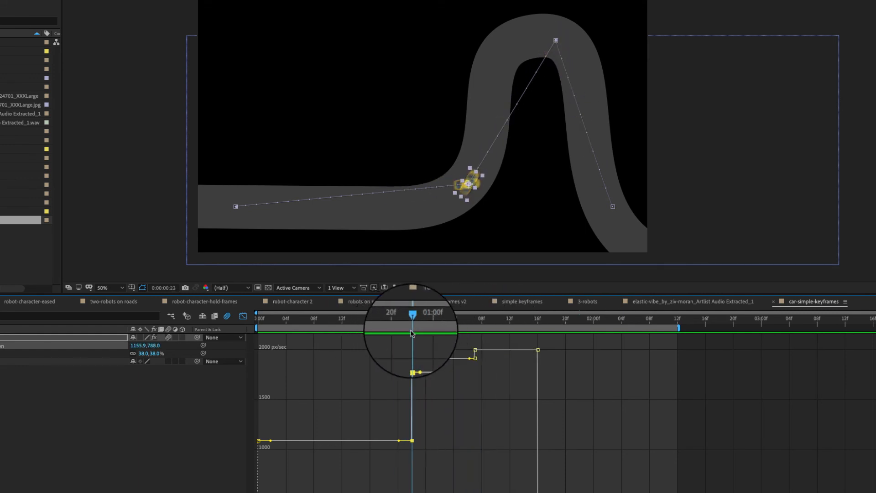
# - Curve the motion path at the peak and lower-bend points and shift both points toward the middle of the road
pyautogui.click(556, 40)
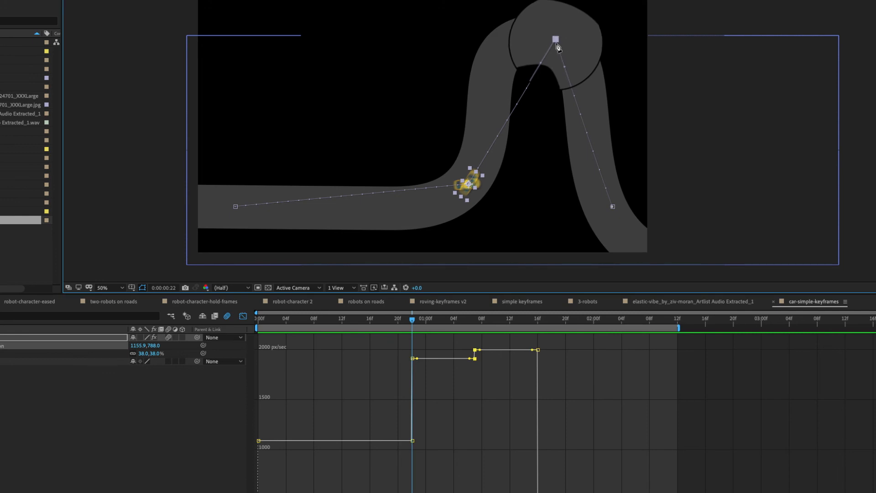
pyautogui.moveTo(556, 40)
pyautogui.mouseDown()
pyautogui.moveTo(545, 42)
pyautogui.moveTo(602, 41)
pyautogui.moveTo(530, 38)
pyautogui.moveTo(540, 40)
pyautogui.mouseUp()
pyautogui.moveTo(412, 320); pyautogui.dragTo(363, 319)
pyautogui.moveTo(469, 185)
pyautogui.mouseDown()
pyautogui.moveTo(482, 170)
pyautogui.moveTo(487, 131)
pyautogui.moveTo(476, 170)
pyautogui.mouseUp()
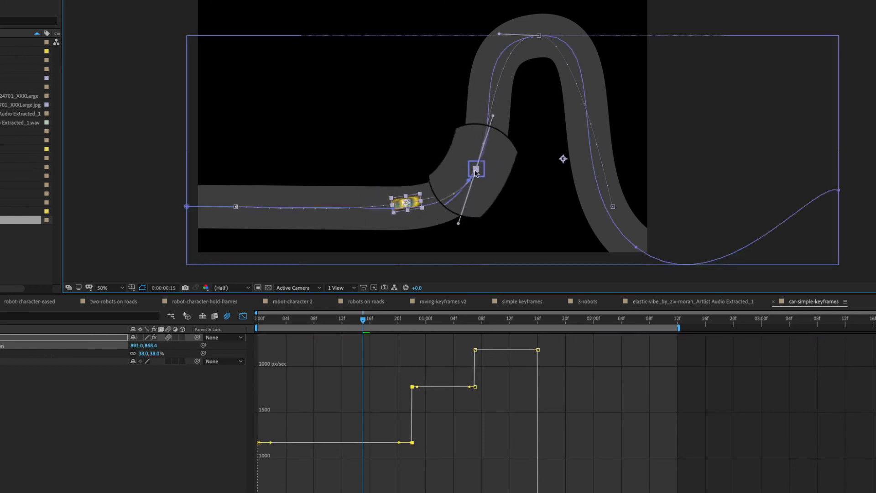
# - Refine the path's tangent handles and shift its peak, end and start points so the curve follows the road
pyautogui.moveTo(493, 116); pyautogui.dragTo(481, 77)
pyautogui.click(539, 35)
pyautogui.moveTo(582, 37); pyautogui.dragTo(603, 36)
pyautogui.moveTo(540, 36); pyautogui.dragTo(544, 36)
pyautogui.moveTo(613, 207); pyautogui.dragTo(625, 228)
pyautogui.moveTo(625, 227); pyautogui.dragTo(564, 164)
pyautogui.moveTo(476, 170); pyautogui.dragTo(486, 103)
pyautogui.moveTo(235, 206)
pyautogui.mouseDown()
pyautogui.moveTo(290, 209)
pyautogui.moveTo(220, 207)
pyautogui.mouseUp()
# - Preview the car following the curved road from the start and scrub back to 0:00:00:04
pyautogui.moveTo(363, 318); pyautogui.dragTo(211, 315)
pyautogui.press('space')
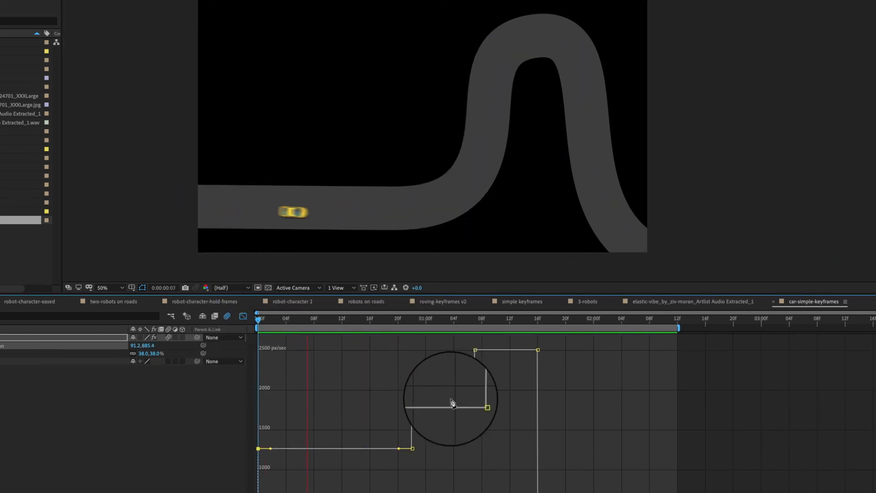
pyautogui.press('space')
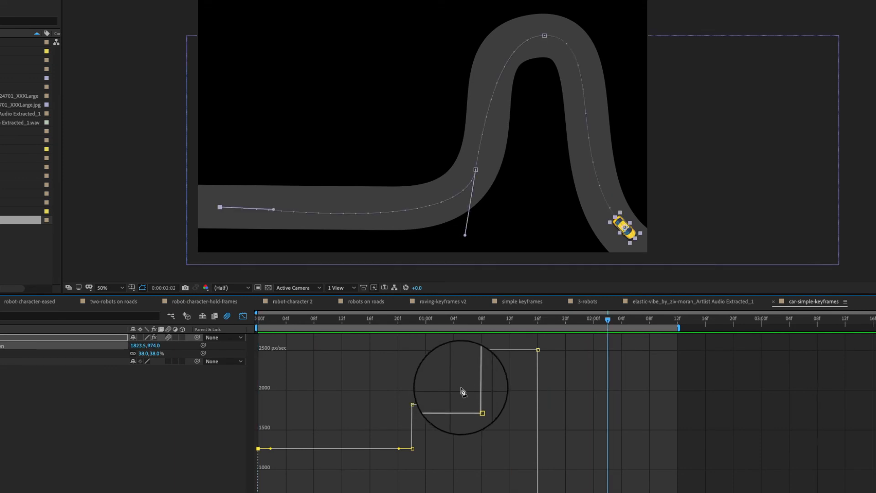
pyautogui.moveTo(529, 319); pyautogui.dragTo(286, 325)
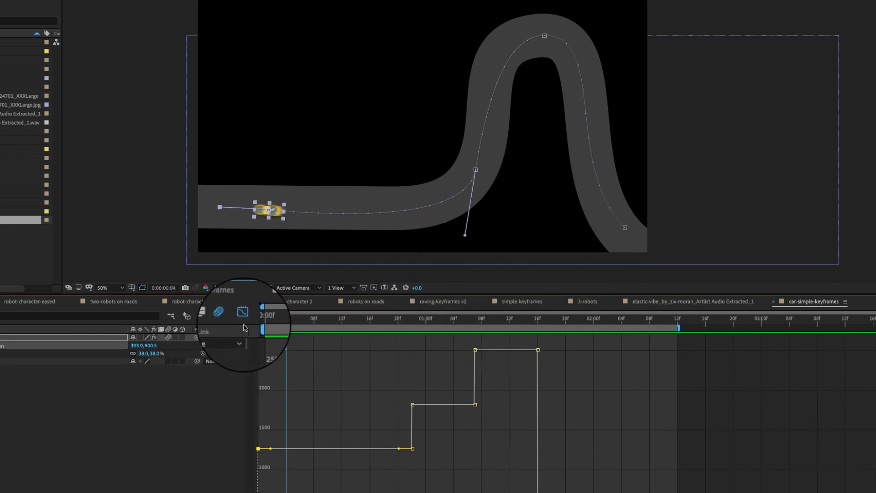
# - Hide the graph editor and set the X value of the Position keyframe at 0:00:01:07 to 1455.2
pyautogui.click(243, 316)
pyautogui.moveTo(286, 320); pyautogui.dragTo(476, 319)
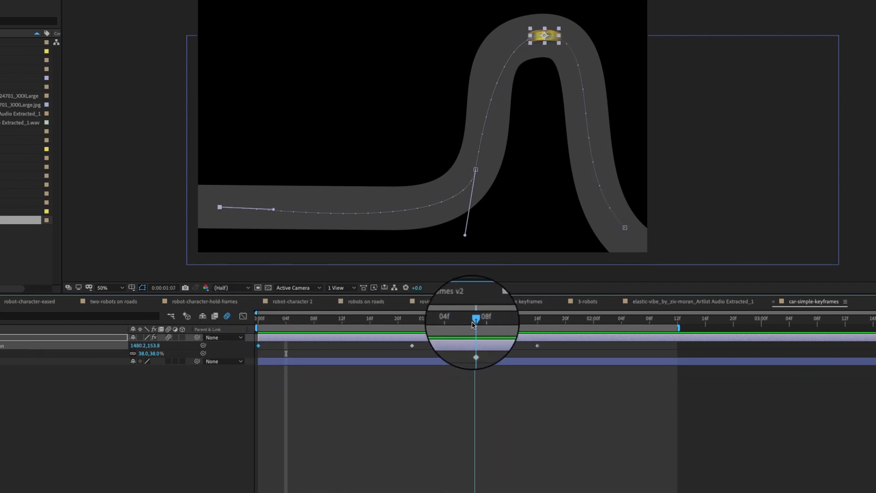
pyautogui.click(475, 346)
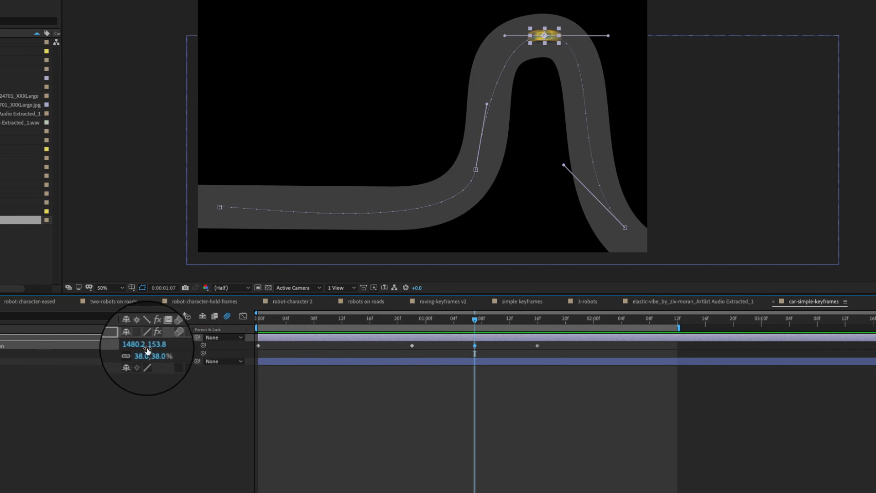
pyautogui.moveTo(141, 343); pyautogui.dragTo(127, 348)
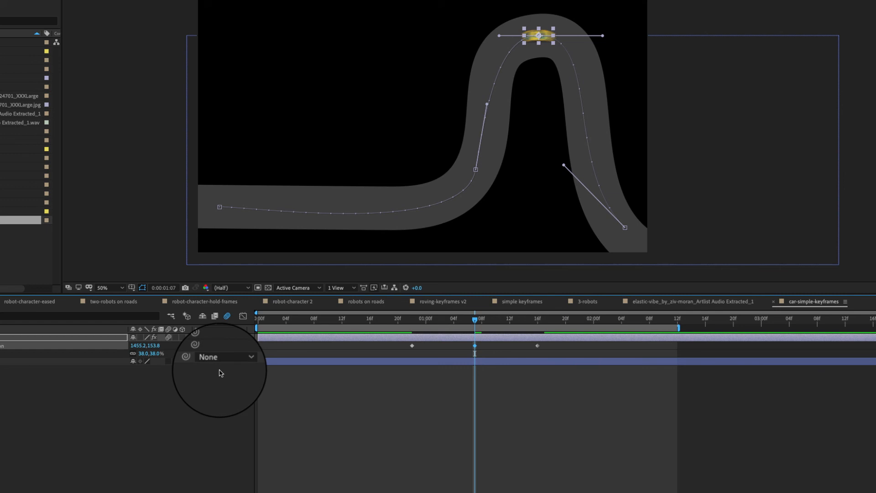
# - Set the car's two middle Position keyframes to Rove Across Time
pyautogui.moveTo(479, 322); pyautogui.dragTo(489, 355)
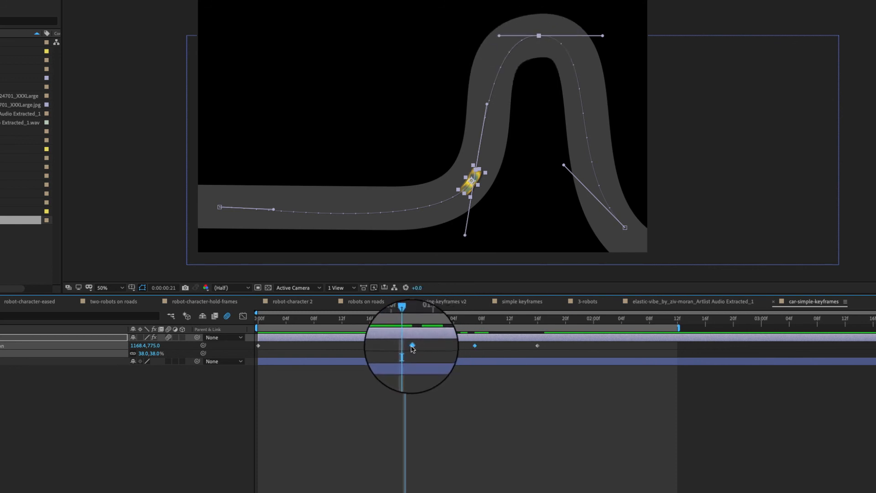
pyautogui.rightClick(412, 346)
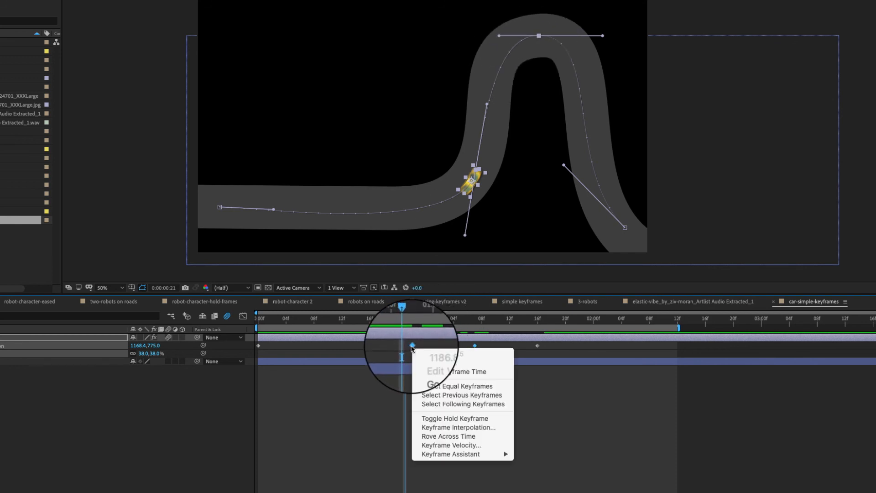
pyautogui.click(454, 437)
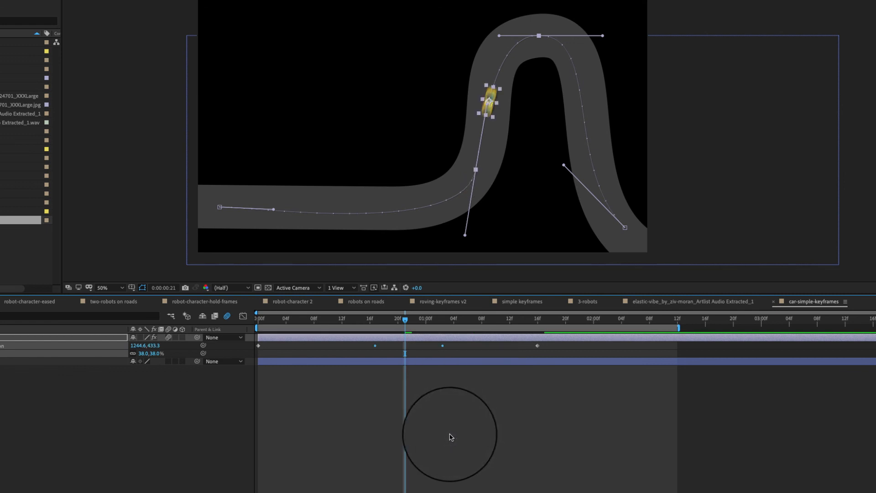
# - Show the speed graph again and preview the car's motion with the roving keyframes
pyautogui.click(242, 316)
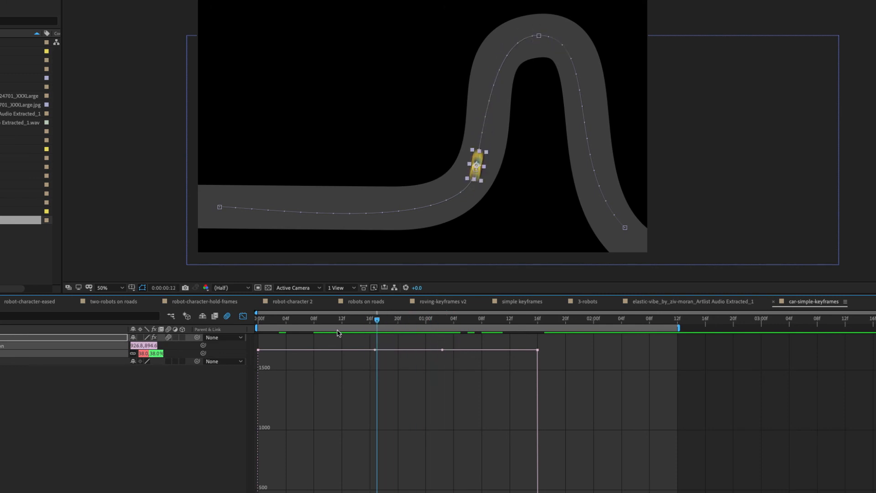
pyautogui.press('space')
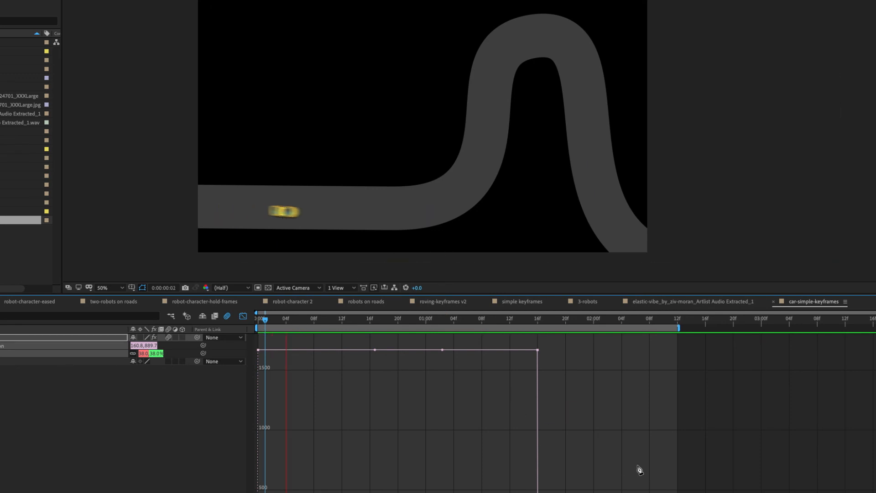
pyautogui.press('space')
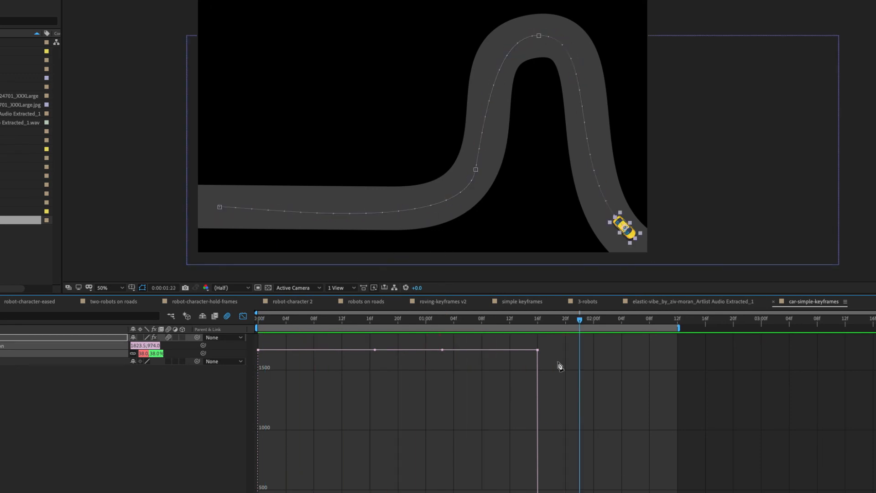
# - Adjust the peak point and the tangent handles at the peak and path end, and move to 0:00:01:07
pyautogui.moveTo(548, 324); pyautogui.dragTo(540, 324)
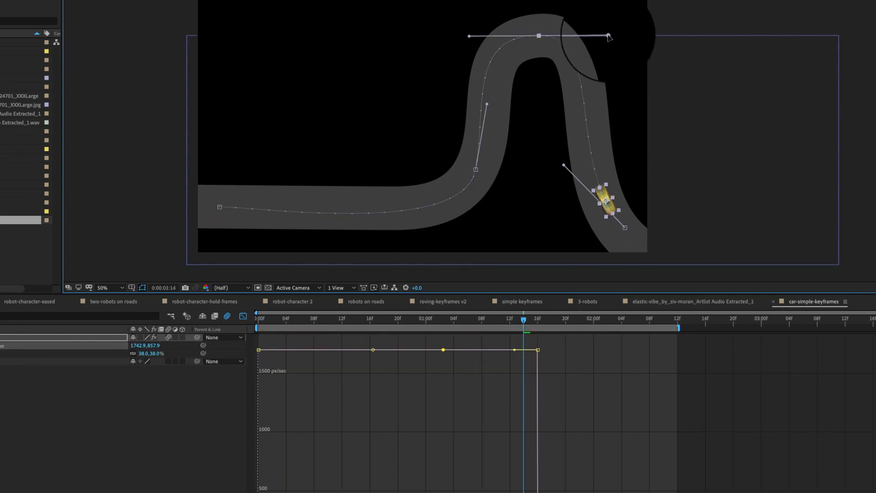
pyautogui.moveTo(608, 35); pyautogui.dragTo(597, 36)
pyautogui.moveTo(539, 37); pyautogui.dragTo(543, 31)
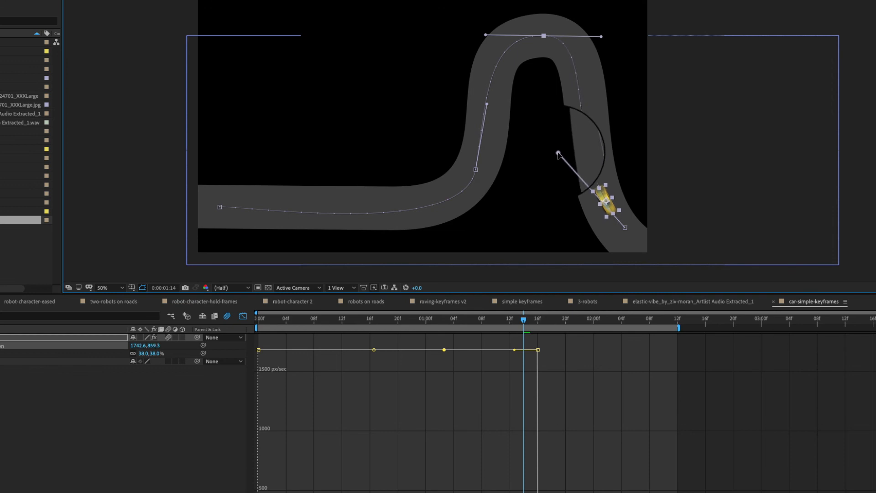
pyautogui.moveTo(524, 319); pyautogui.dragTo(475, 319)
# - Ease the car into its final Position keyframe at 0 px/sec with a long influence, and preview the fast start
pyautogui.moveTo(515, 350); pyautogui.dragTo(349, 492)
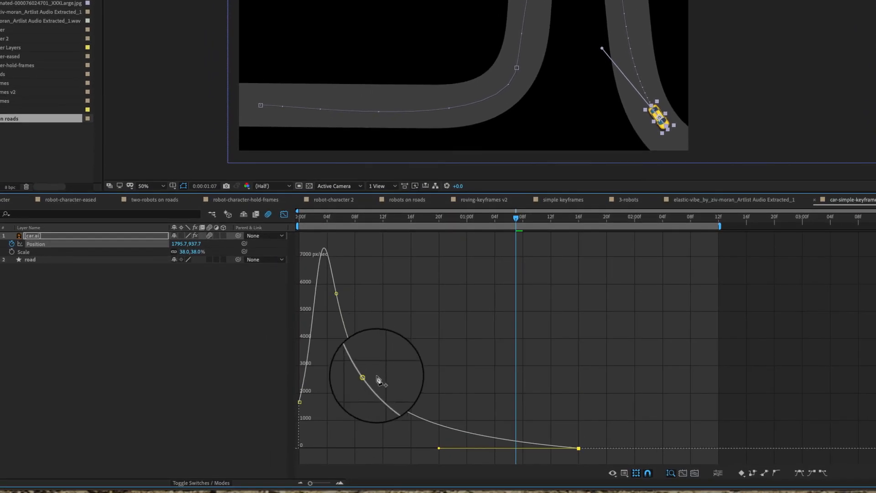
pyautogui.moveTo(325, 261)
pyautogui.click(333, 219)
pyautogui.moveTo(332, 220); pyautogui.dragTo(352, 220)
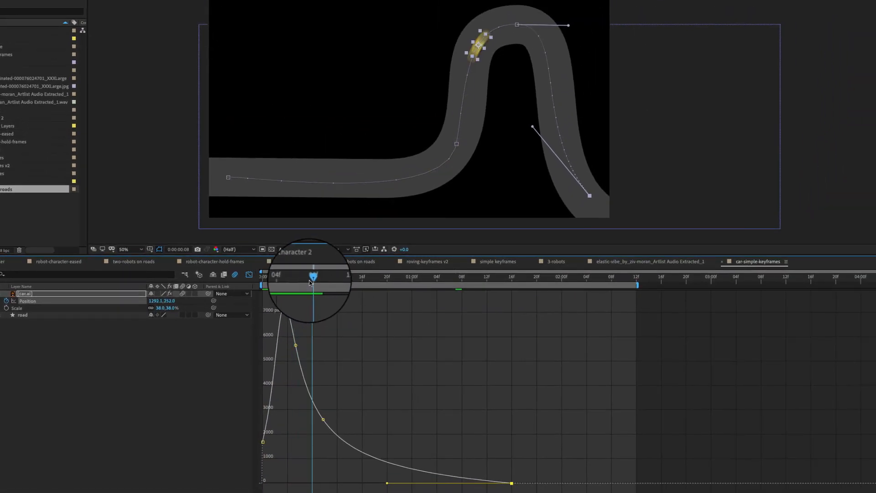
pyautogui.moveTo(309, 282); pyautogui.dragTo(252, 281)
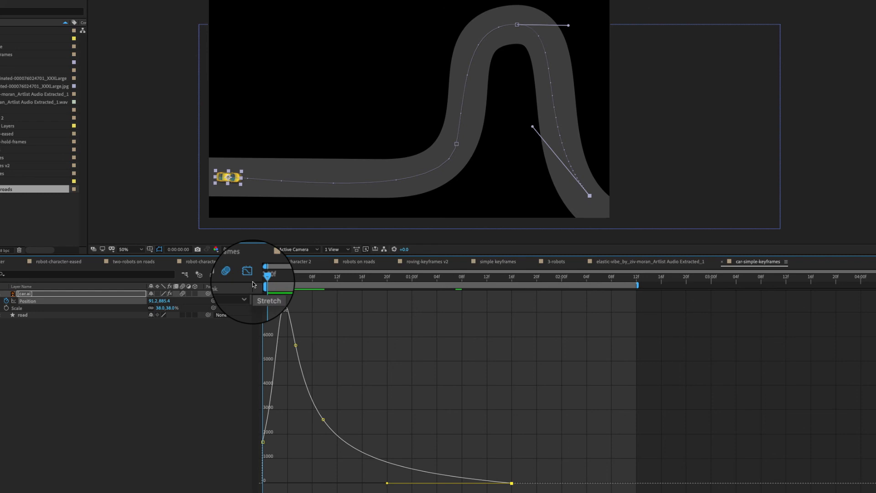
pyautogui.press('space')
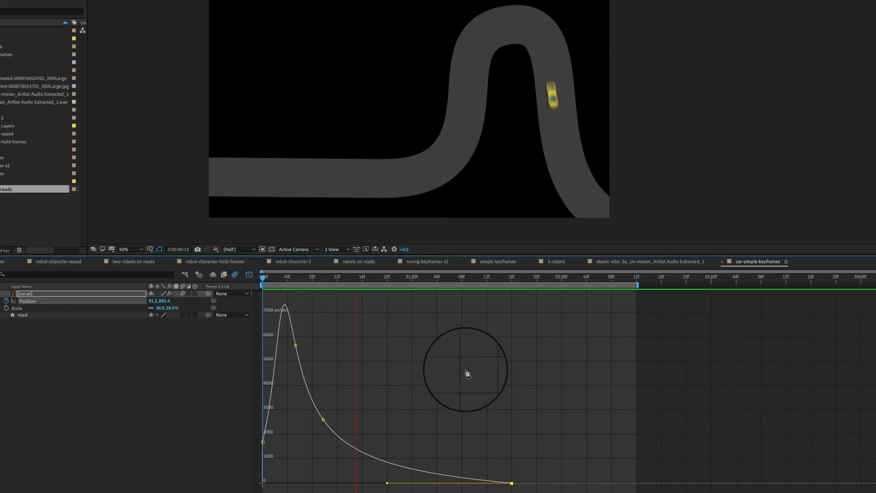
pyautogui.press('space')
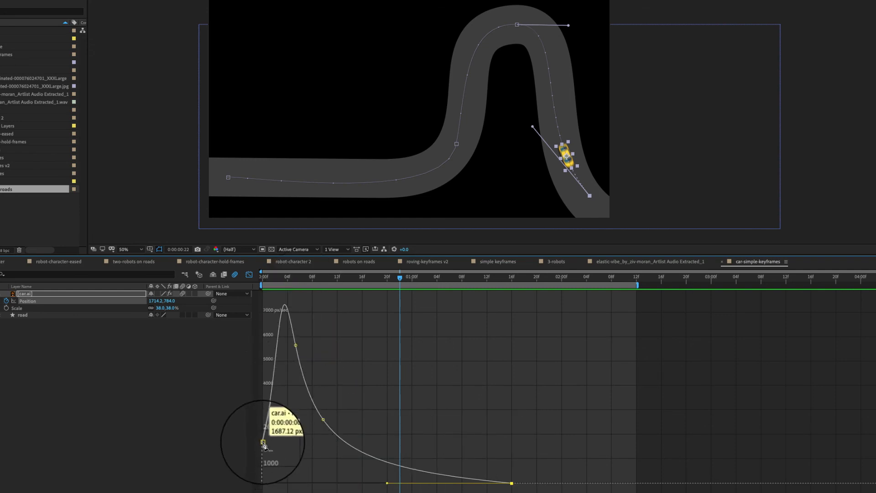
# - Ease the first Position keyframe out from 0 px/sec and shorten the final keyframe's incoming influence
pyautogui.moveTo(264, 443); pyautogui.dragTo(386, 483)
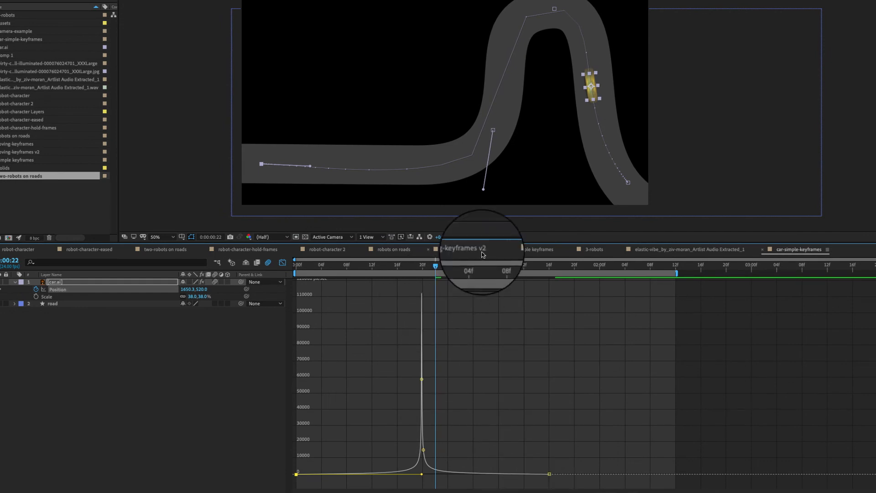
pyautogui.press('space')
pyautogui.click(550, 475)
pyautogui.moveTo(423, 477); pyautogui.dragTo(498, 475)
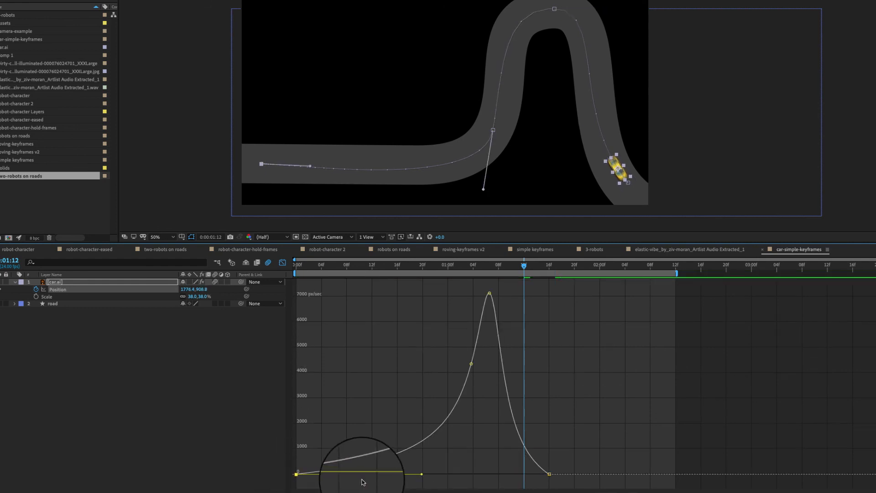
# - Shorten the first keyframe's influence and lengthen the final keyframe's so speed peaks around frame 16, and preview the motion
pyautogui.moveTo(424, 477); pyautogui.dragTo(364, 474)
pyautogui.moveTo(425, 266)
pyautogui.mouseDown()
pyautogui.moveTo(385, 266)
pyautogui.moveTo(505, 266)
pyautogui.moveTo(423, 266)
pyautogui.mouseUp()
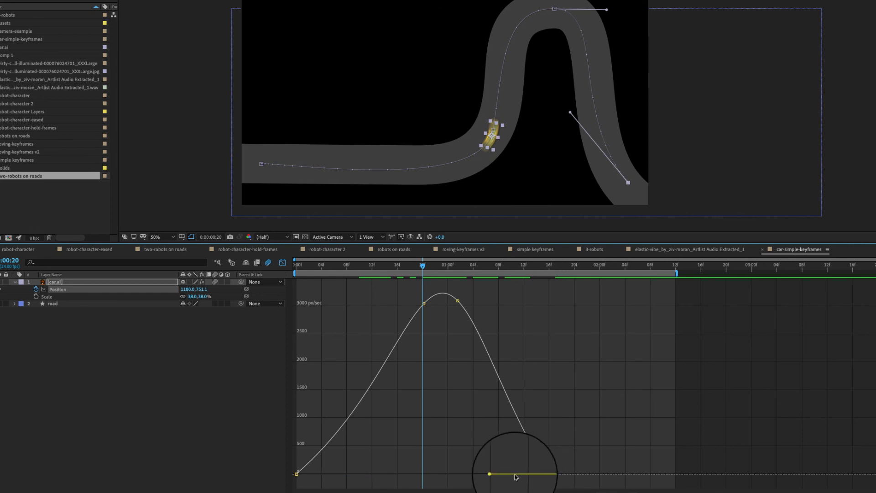
pyautogui.moveTo(501, 476); pyautogui.dragTo(458, 474)
pyautogui.moveTo(291, 270); pyautogui.dragTo(266, 270)
pyautogui.press('space')
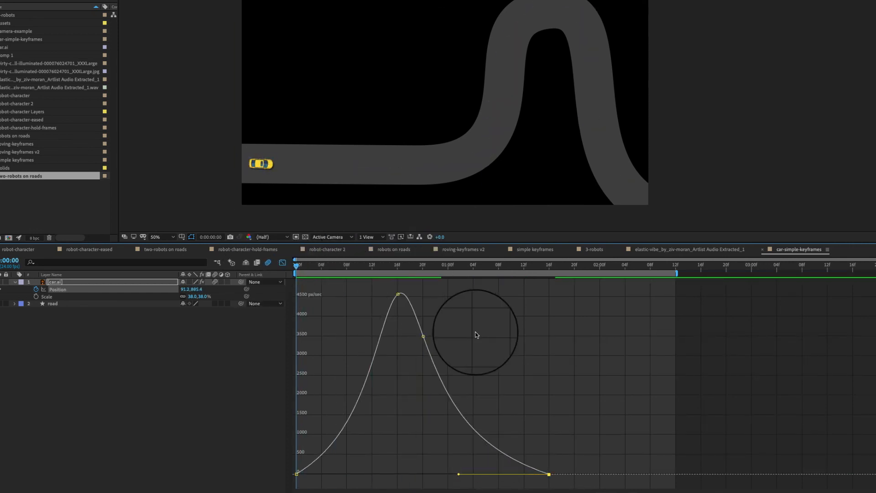
# - Shift the path's peak and start points at 0:00:00:17, adjust the lower bend's incoming handle, and scrub back to 0:00:00:01
pyautogui.moveTo(401, 269); pyautogui.dragTo(356, 273)
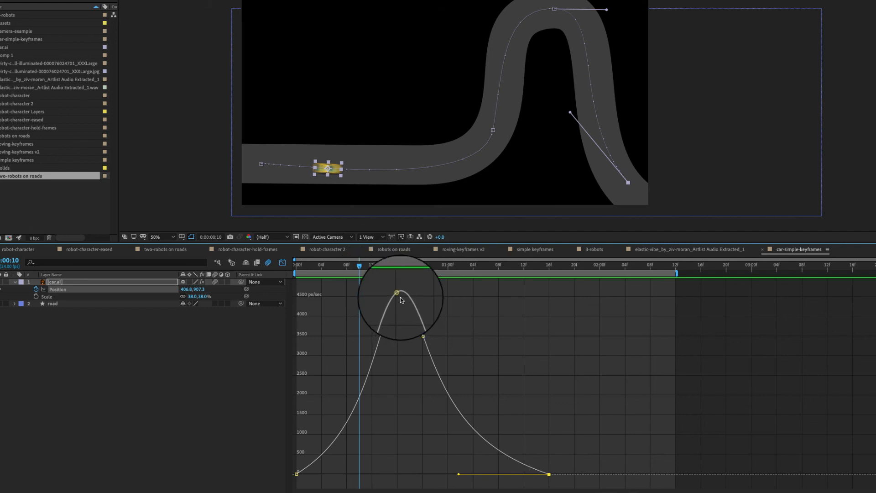
pyautogui.click(404, 265)
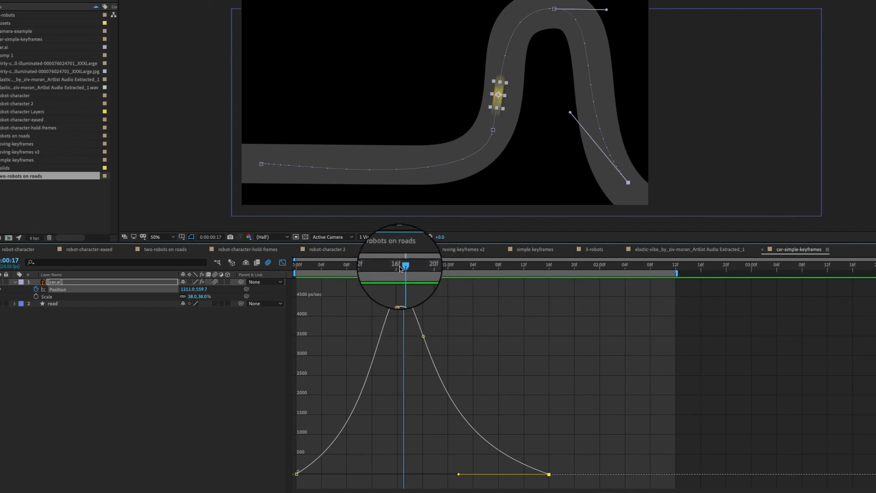
pyautogui.moveTo(554, 9); pyautogui.dragTo(544, 6)
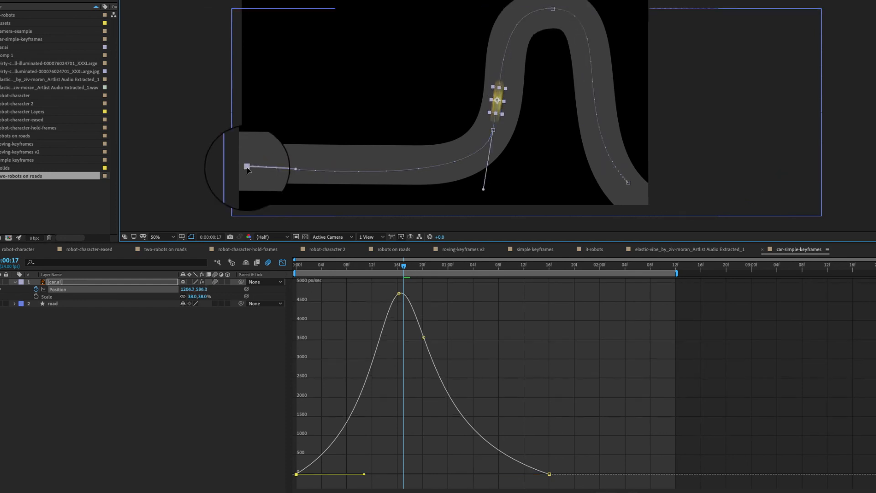
pyautogui.moveTo(247, 167); pyautogui.dragTo(251, 166)
pyautogui.moveTo(484, 189); pyautogui.dragTo(472, 188)
pyautogui.moveTo(442, 267); pyautogui.dragTo(302, 266)
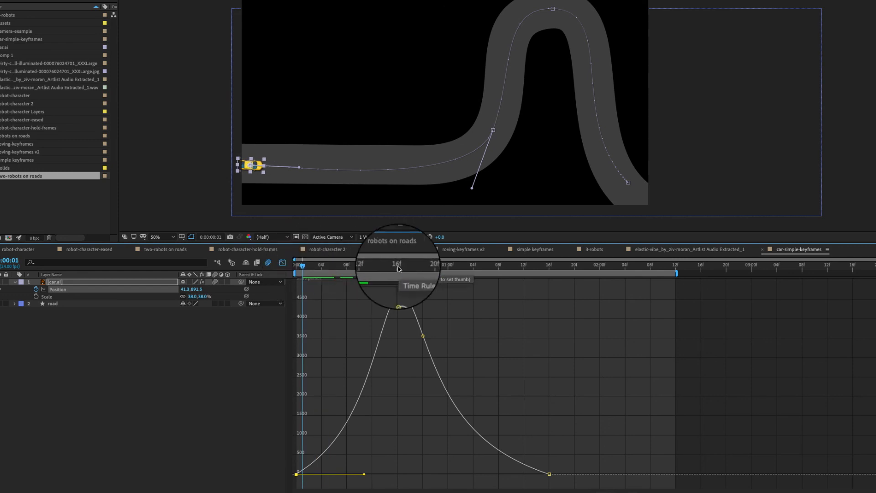